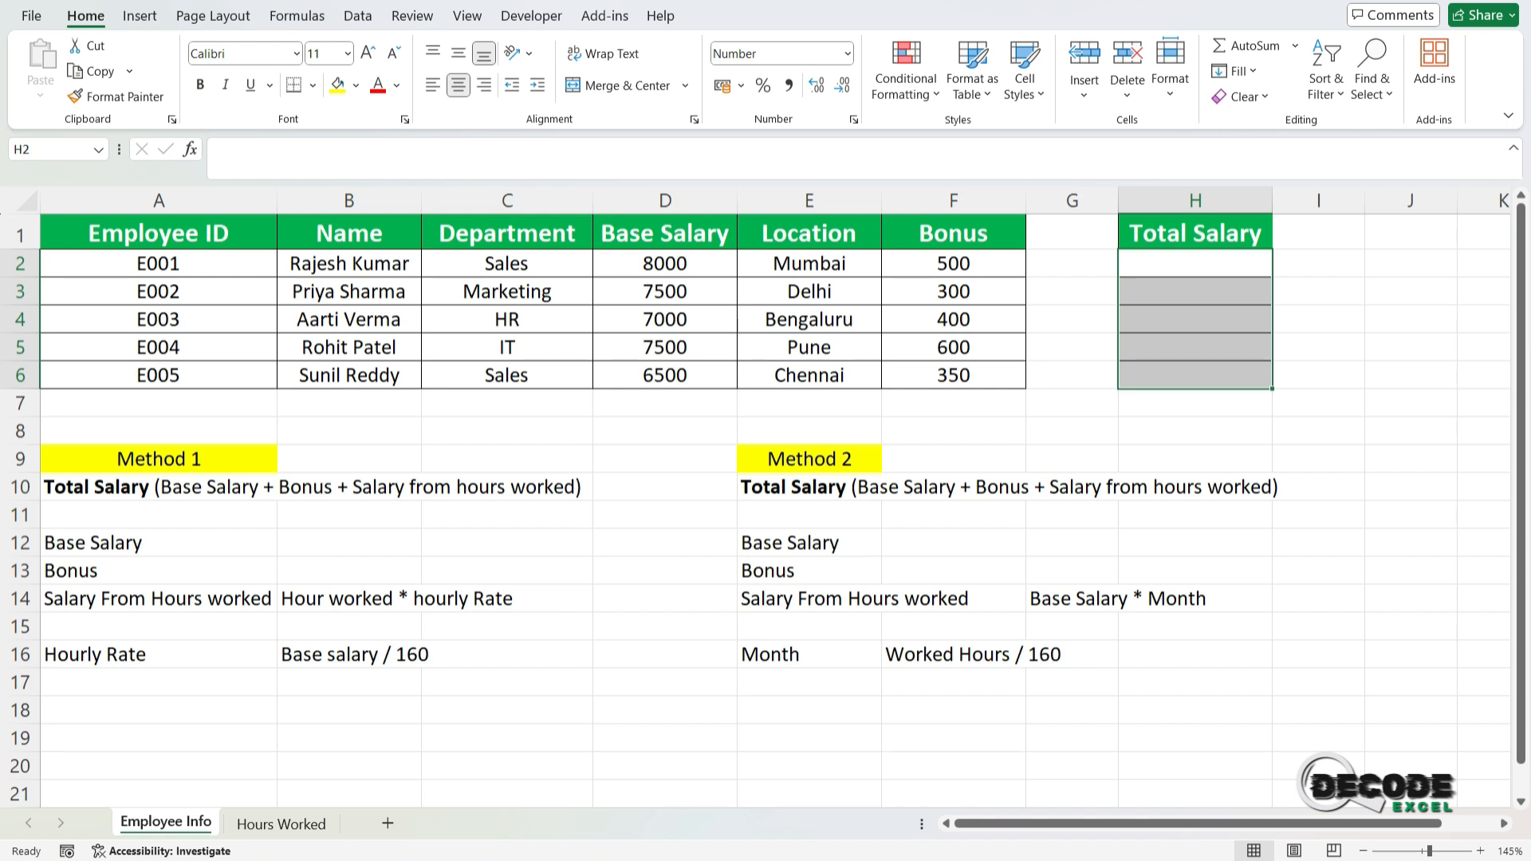
Step: Examine the Total Salary cells and Method 1 definition, plus the weekly hours table and monthly hours calculation on the Hours Worked sheet
click(1195, 263)
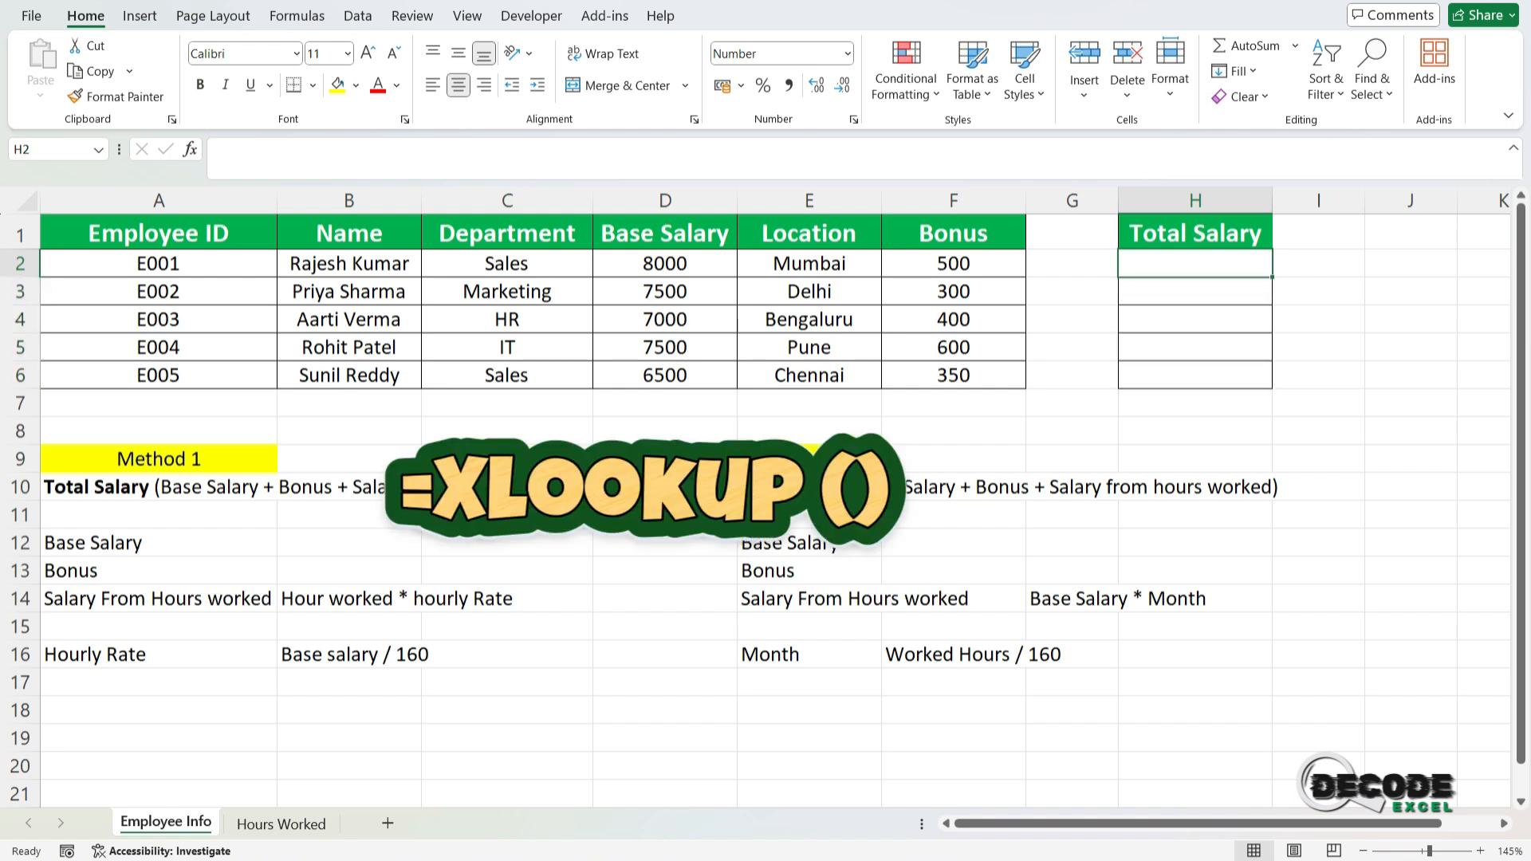
drag(158, 458, 159, 487)
click(159, 487)
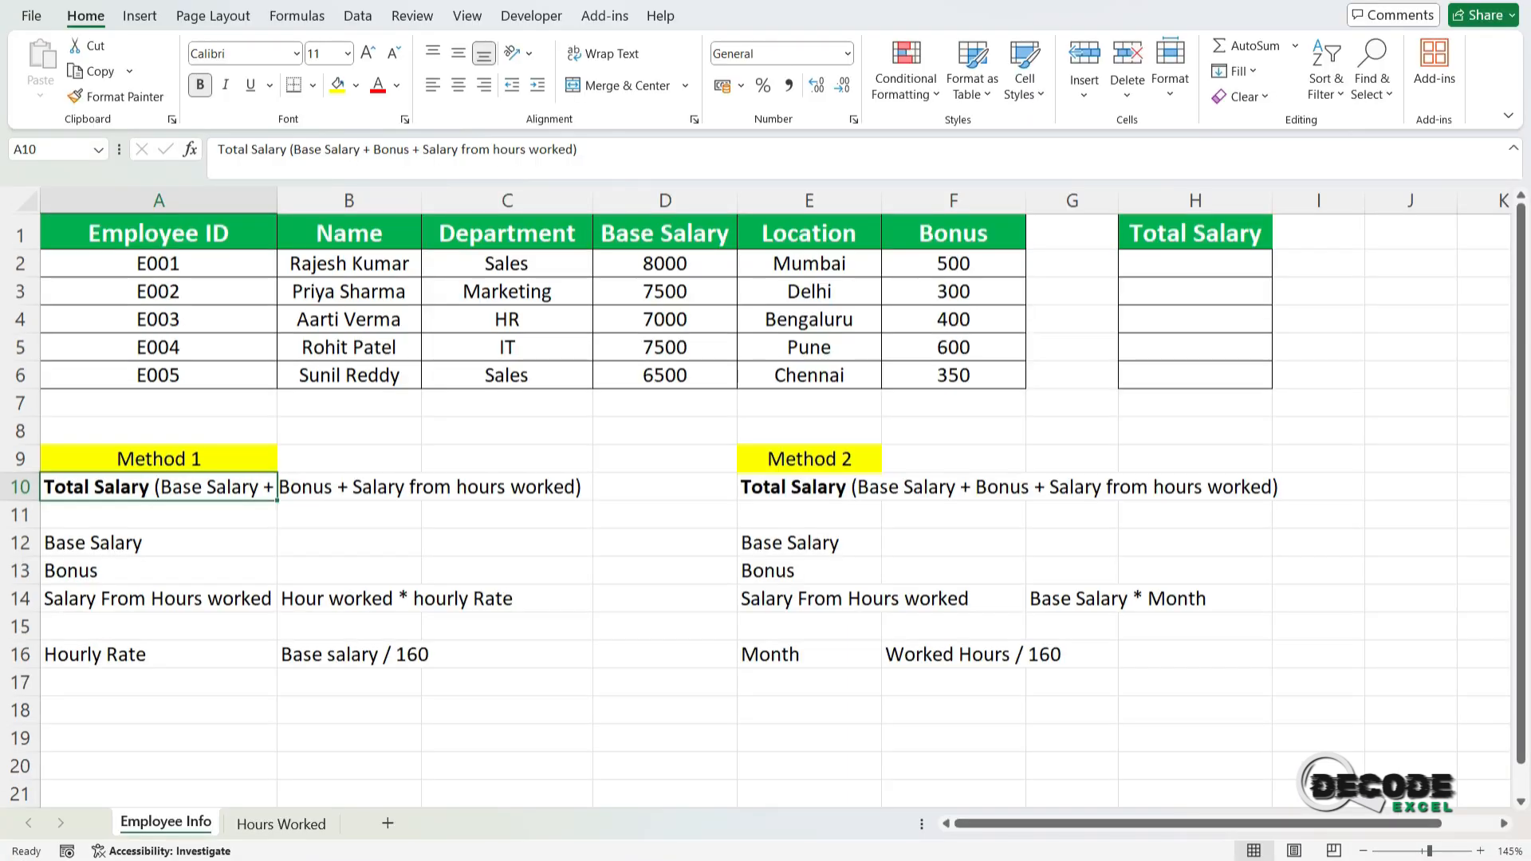
click(281, 824)
drag(102, 250, 581, 421)
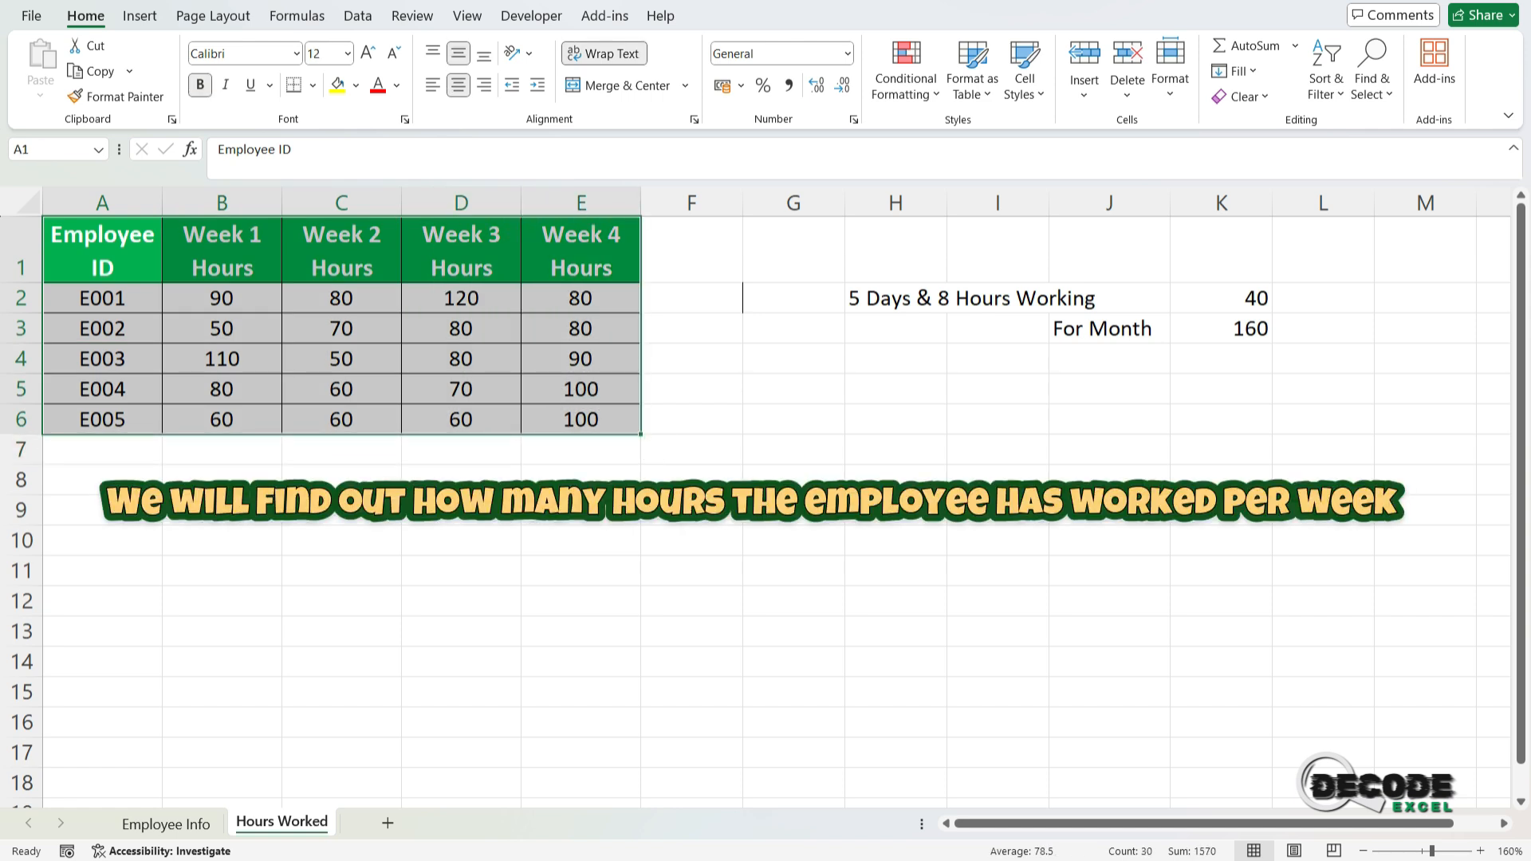
click(341, 480)
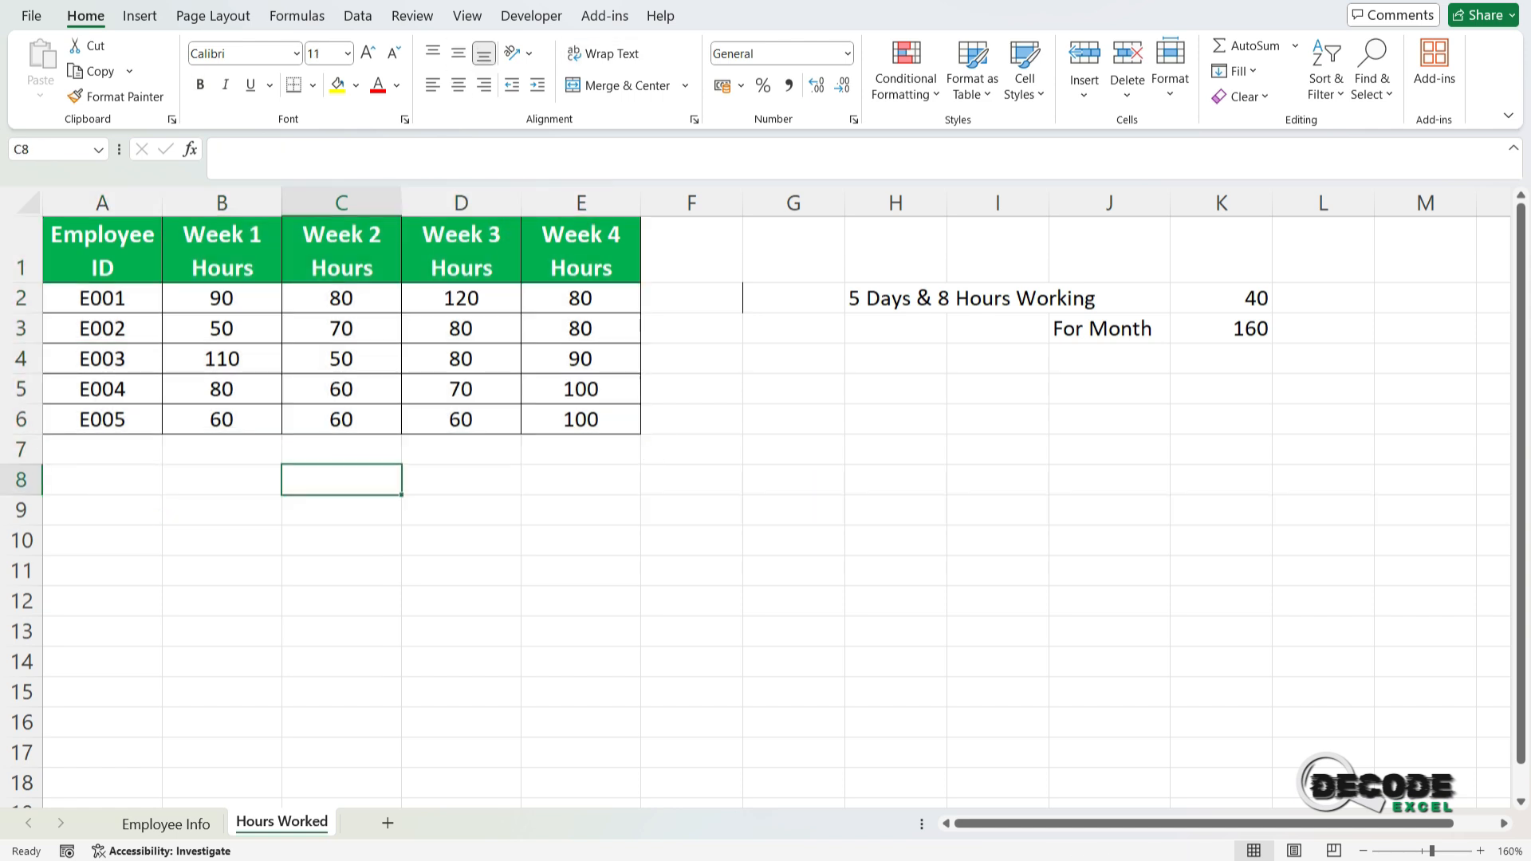
click(895, 298)
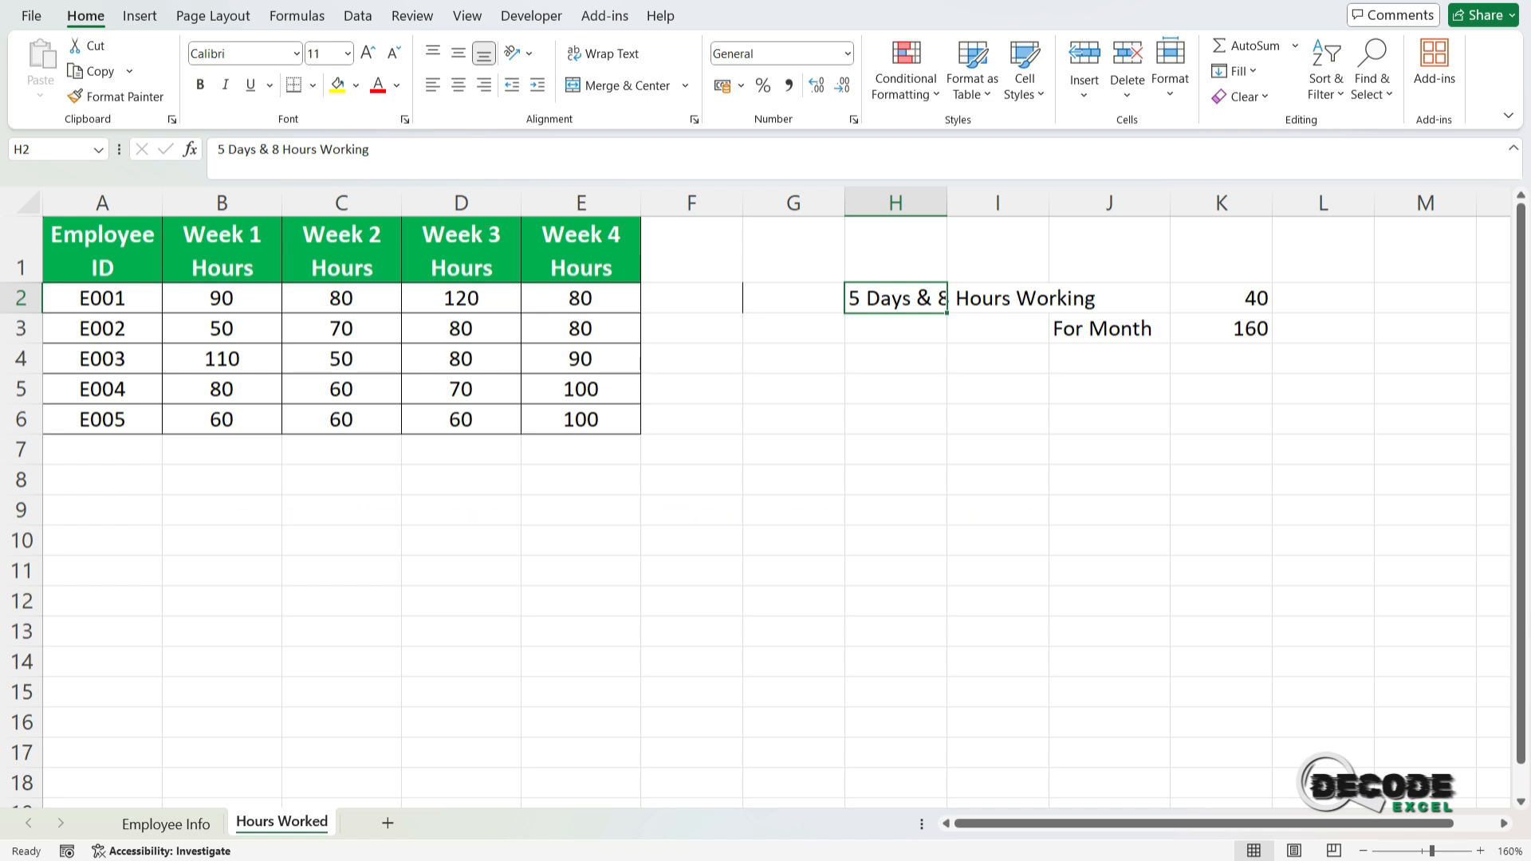
click(1221, 298)
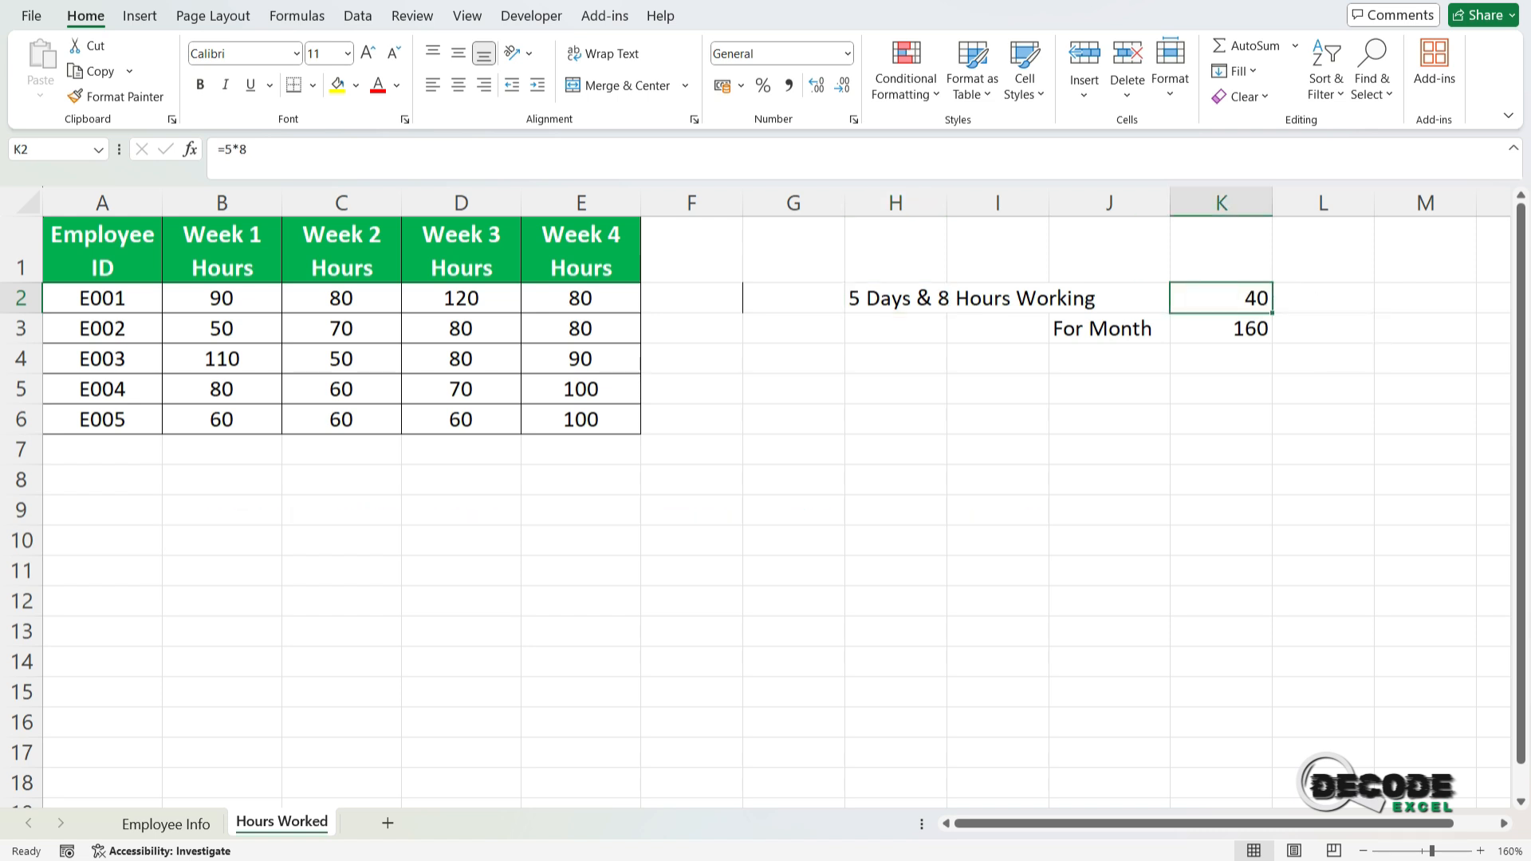
click(1109, 328)
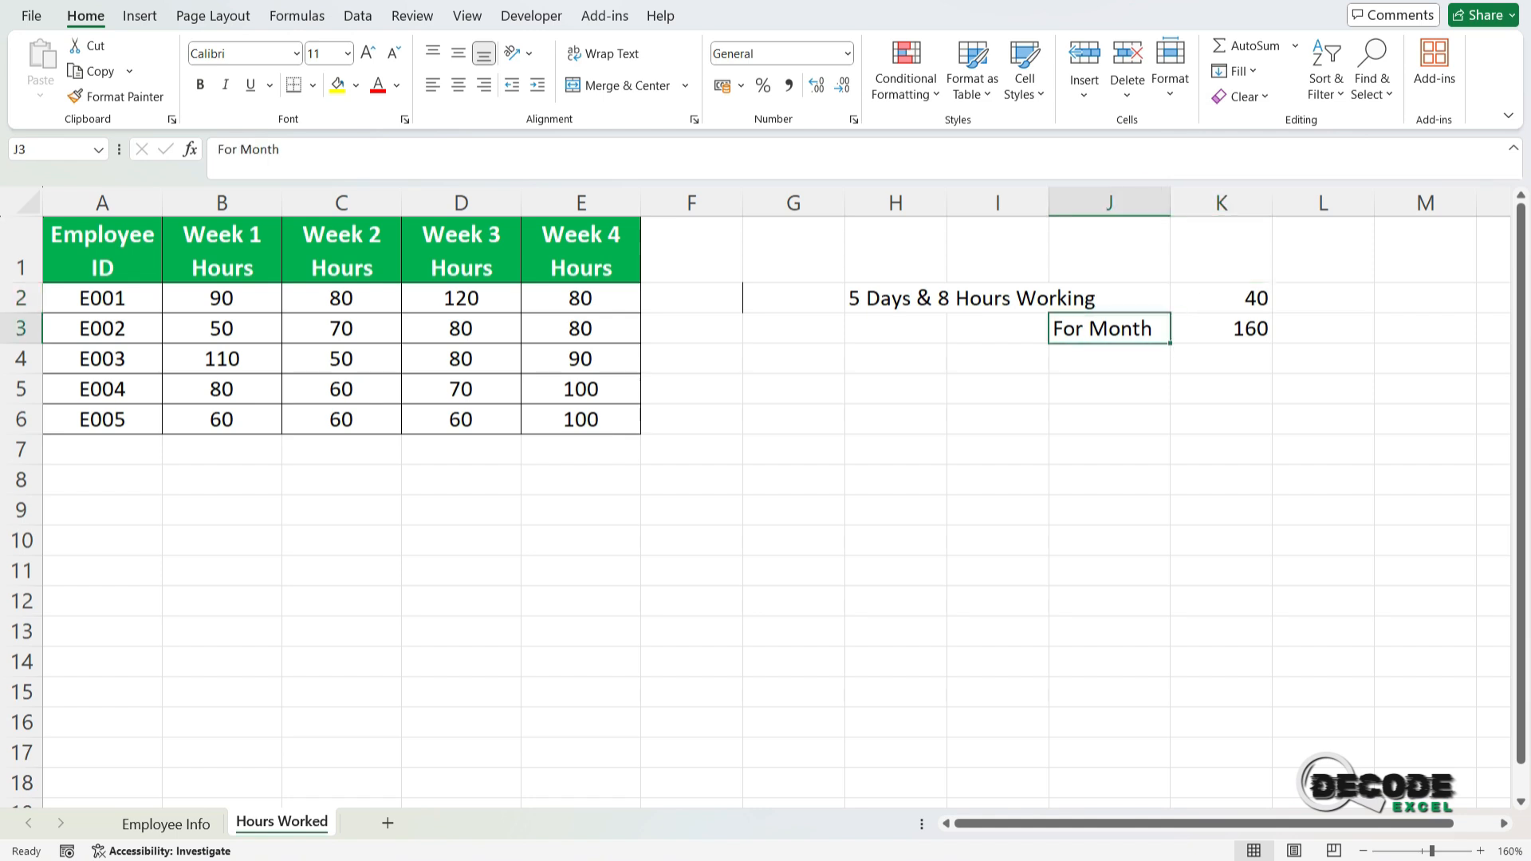
click(1221, 298)
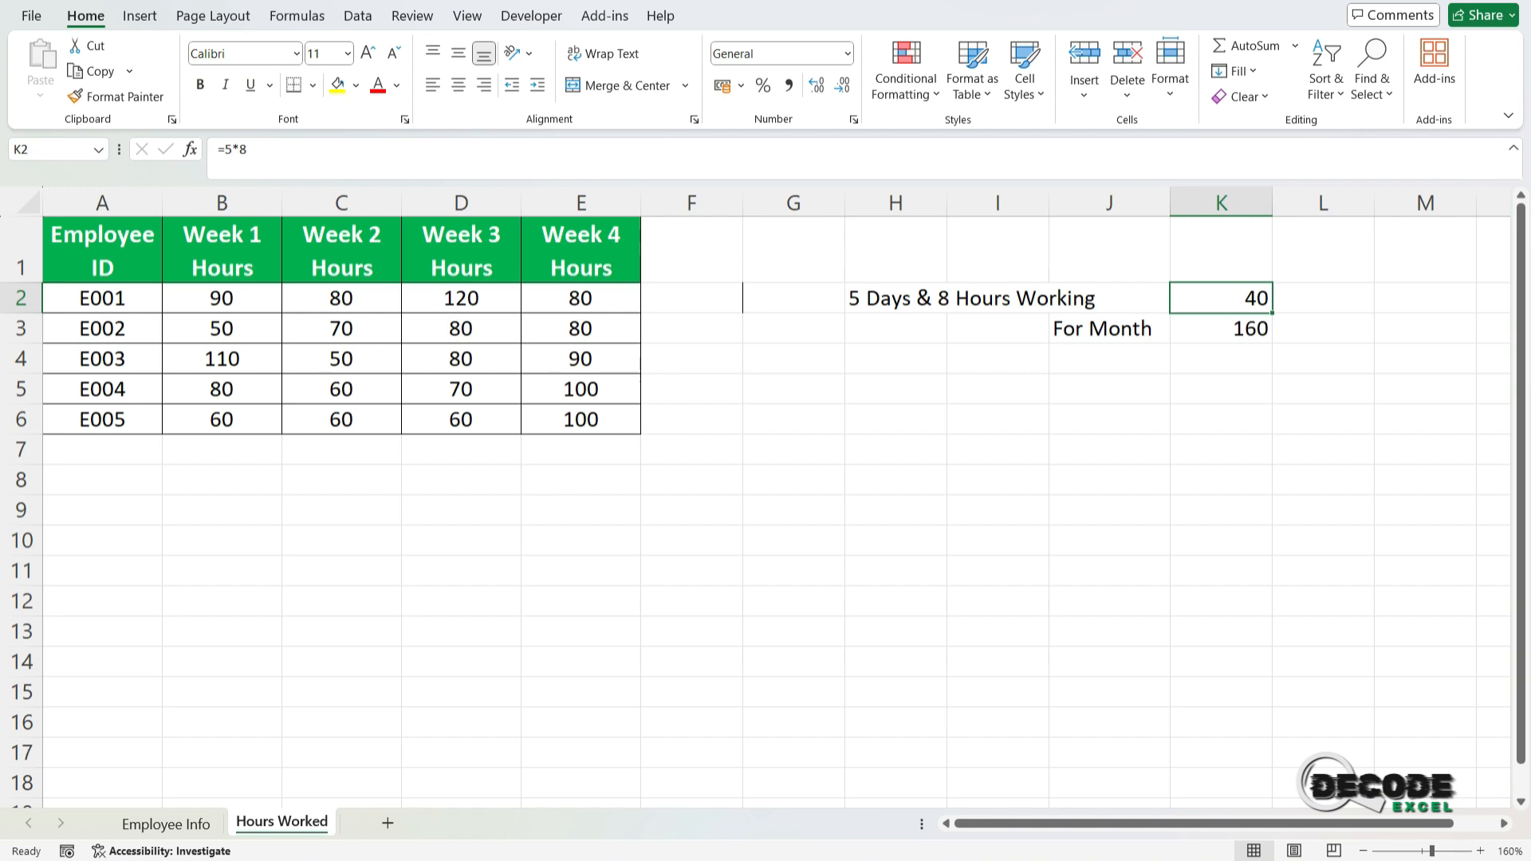
click(1221, 329)
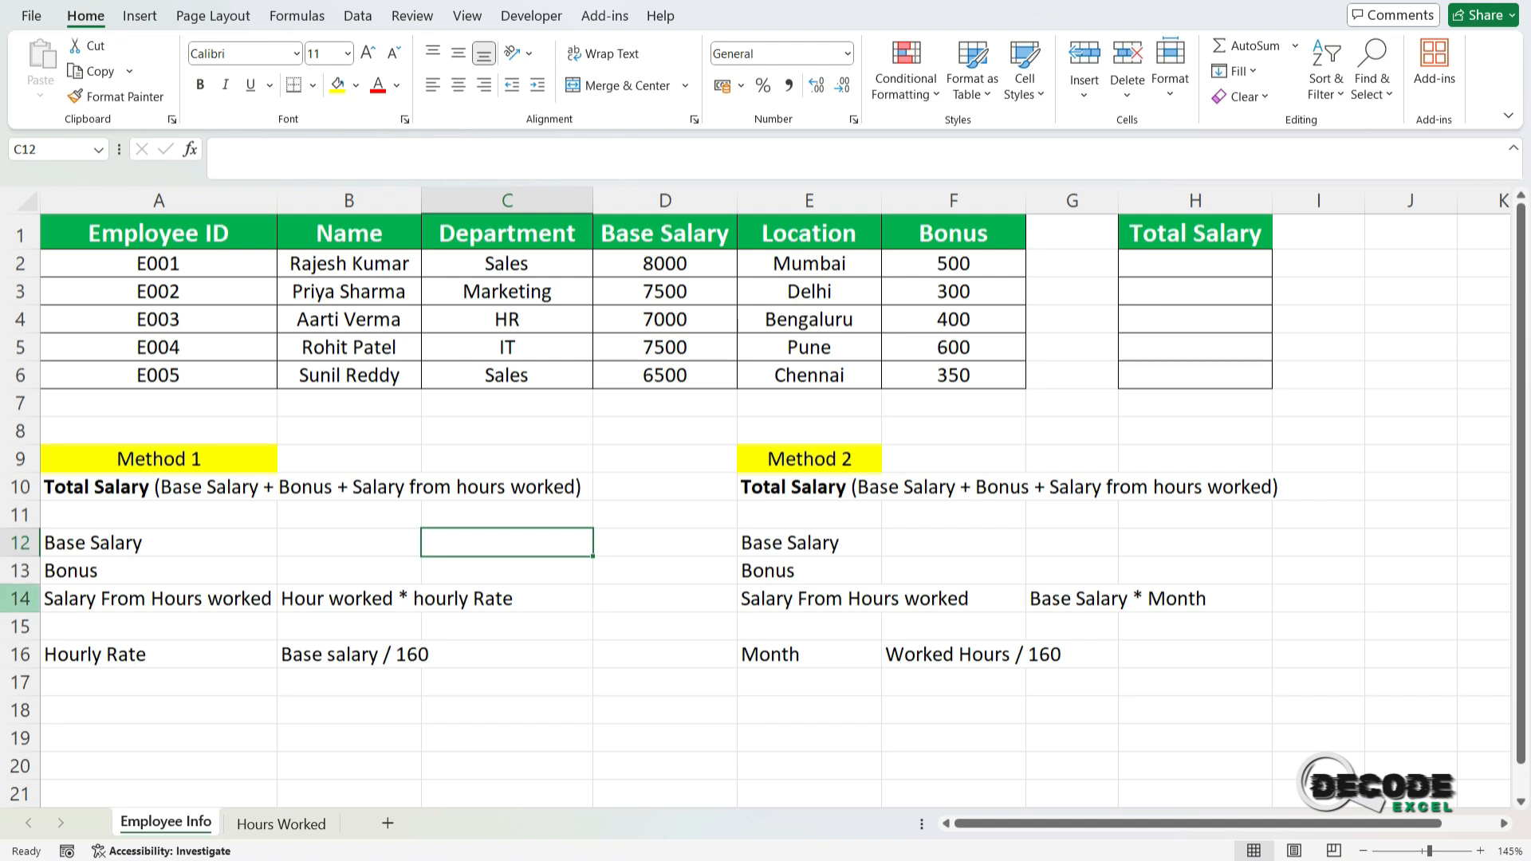
Step: Review the salary-from-hours, hourly rate and month formulas noted under Method 1 and Method 2 on the Employee Info sheet
click(20, 599)
drag(351, 599, 351, 655)
click(809, 599)
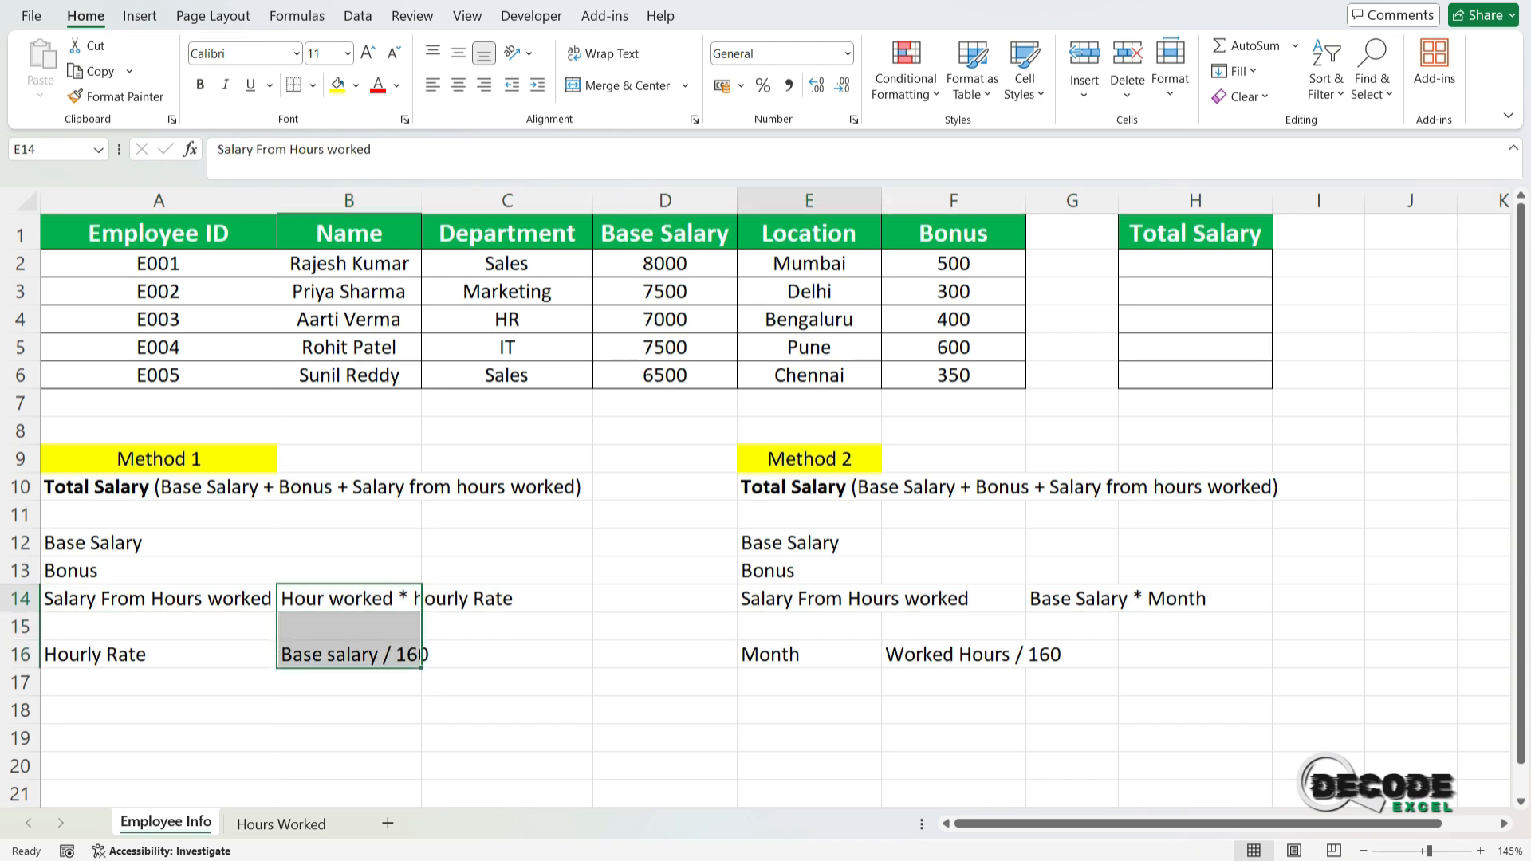
click(159, 683)
click(158, 655)
drag(159, 654, 348, 655)
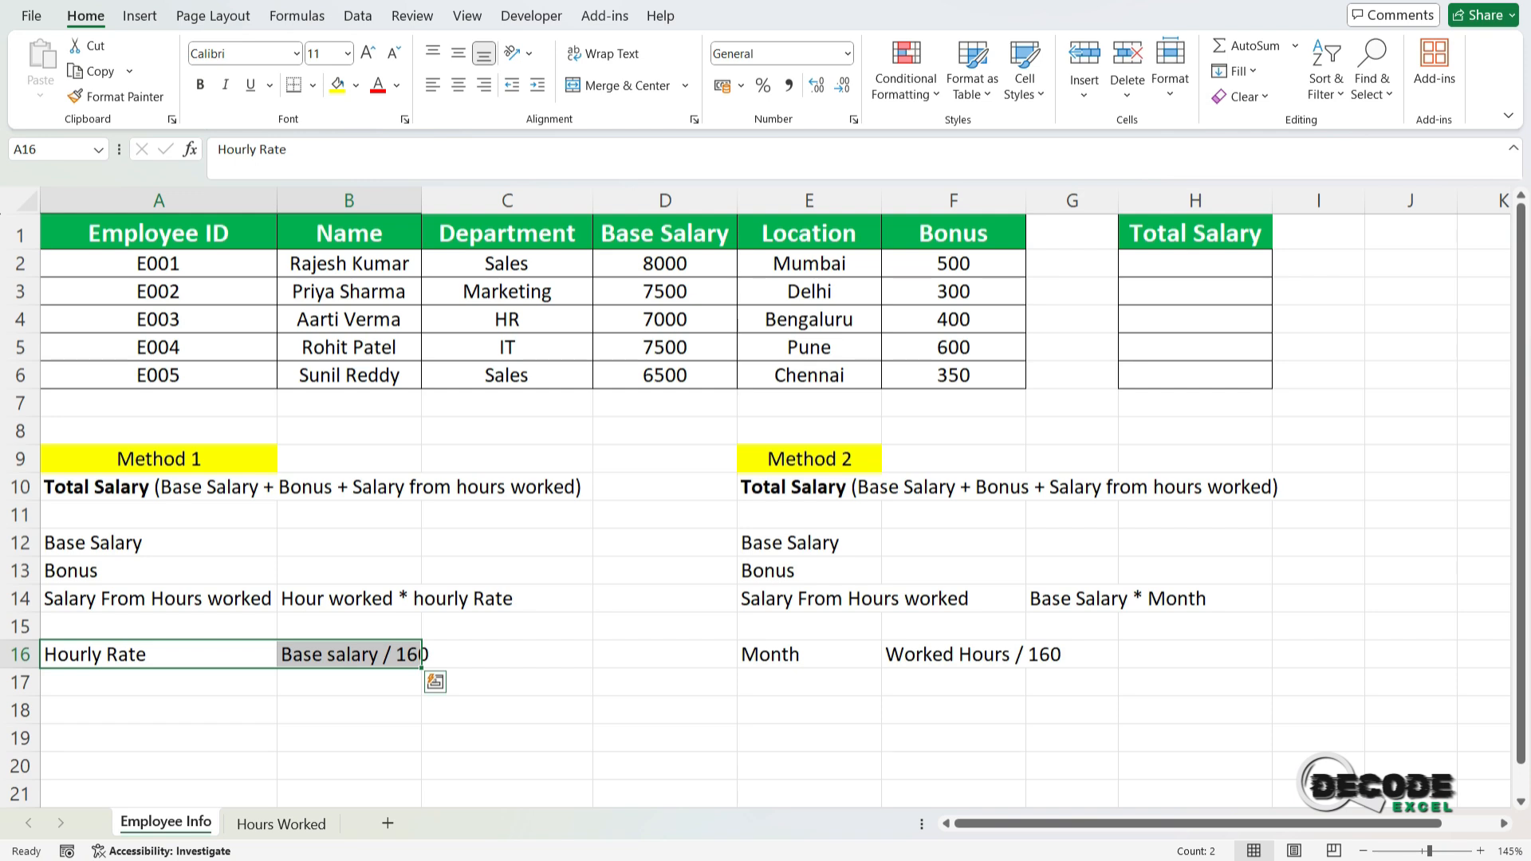
click(809, 654)
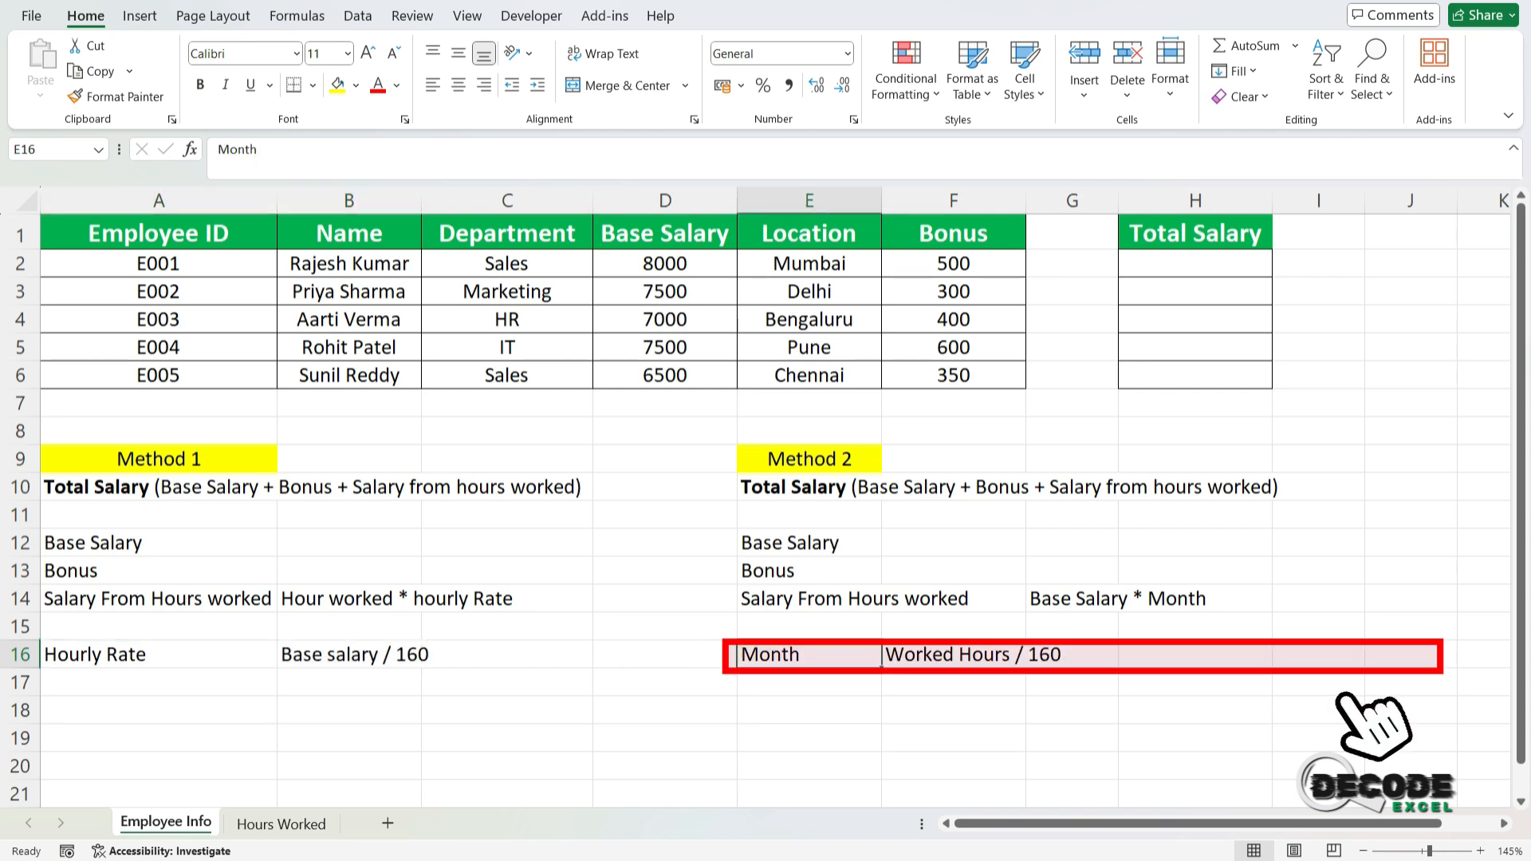
click(954, 655)
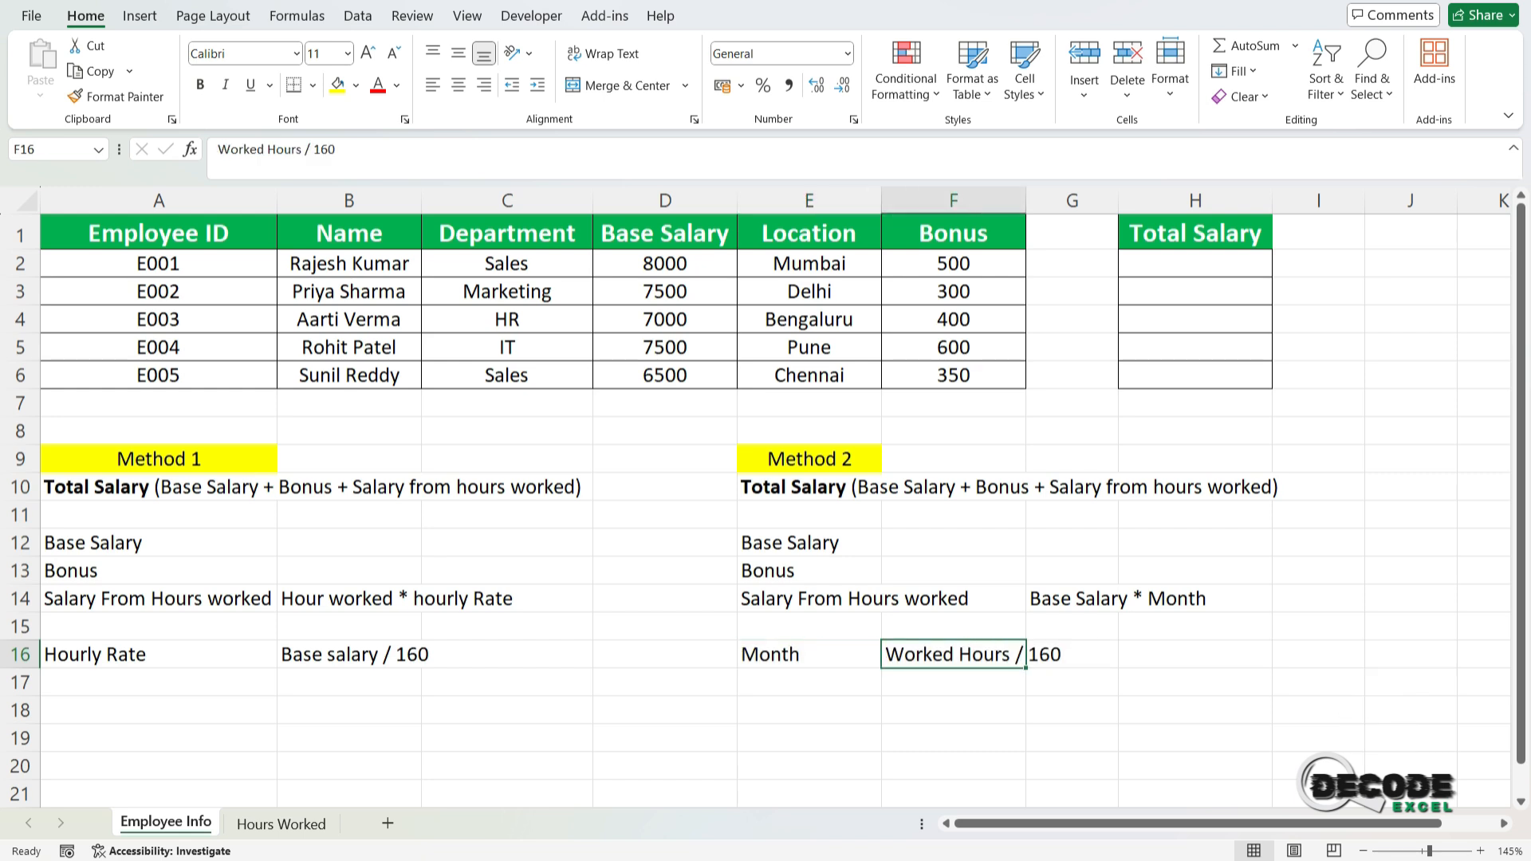
Step: Enter employee E001's base salary of 8000 in C12 and bonus of 500 in C13 under Method 1
click(507, 543)
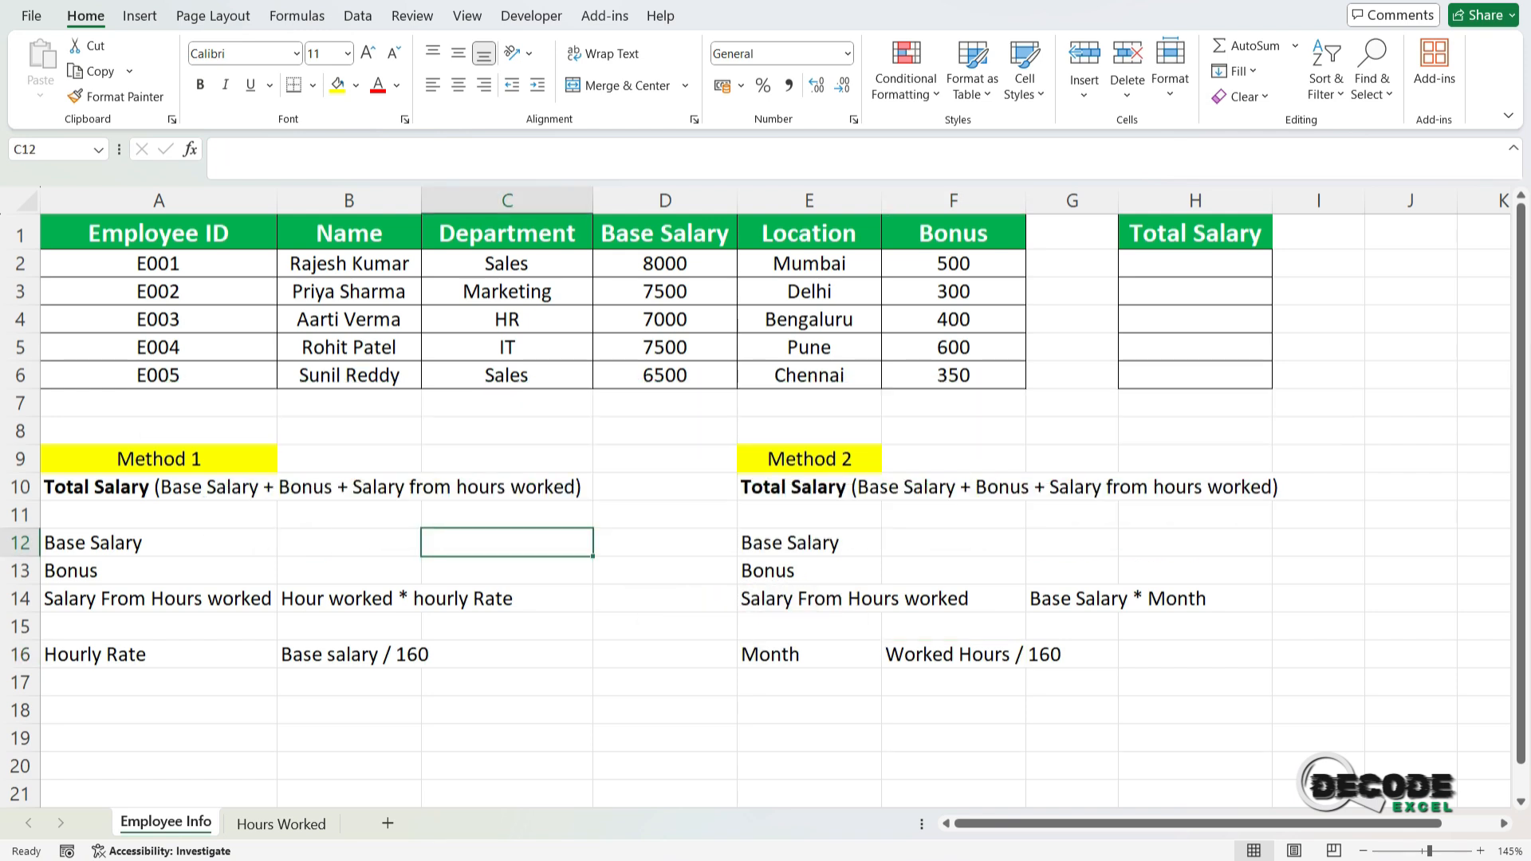
click(159, 264)
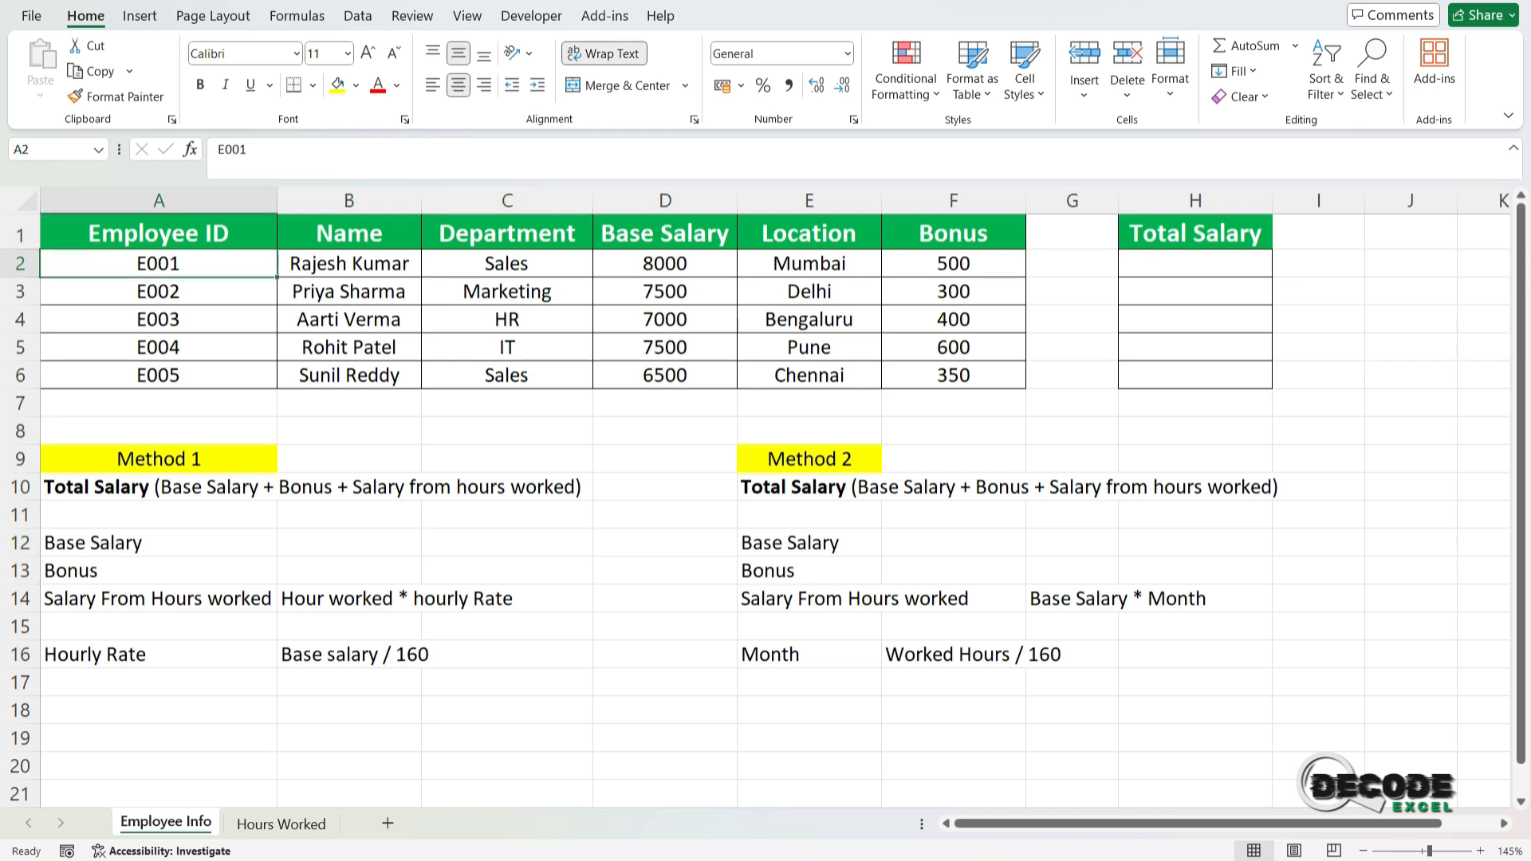
click(665, 264)
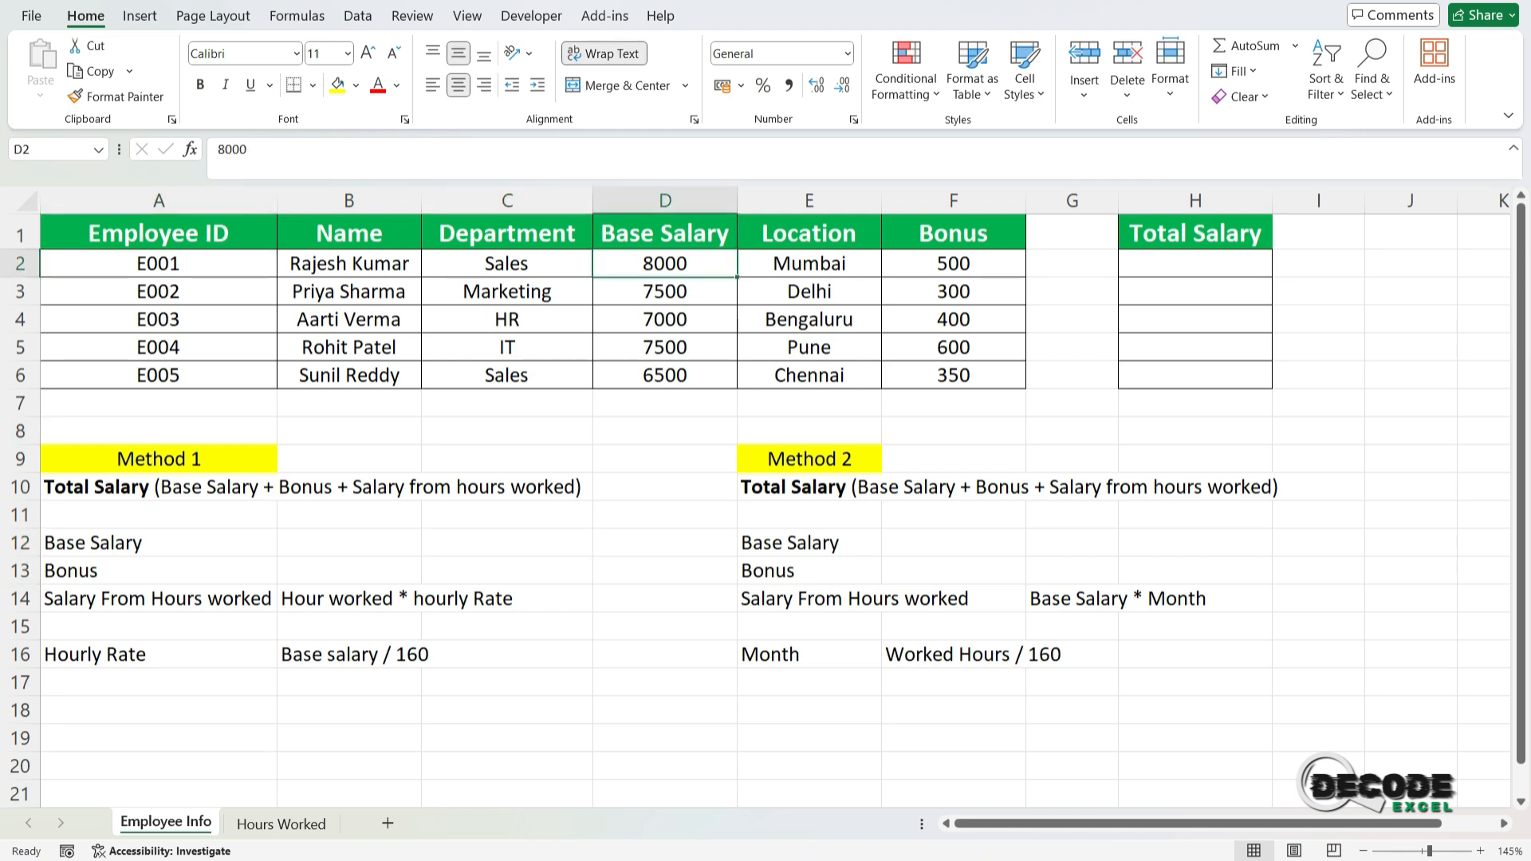
click(507, 543)
text(8000)
key(Return)
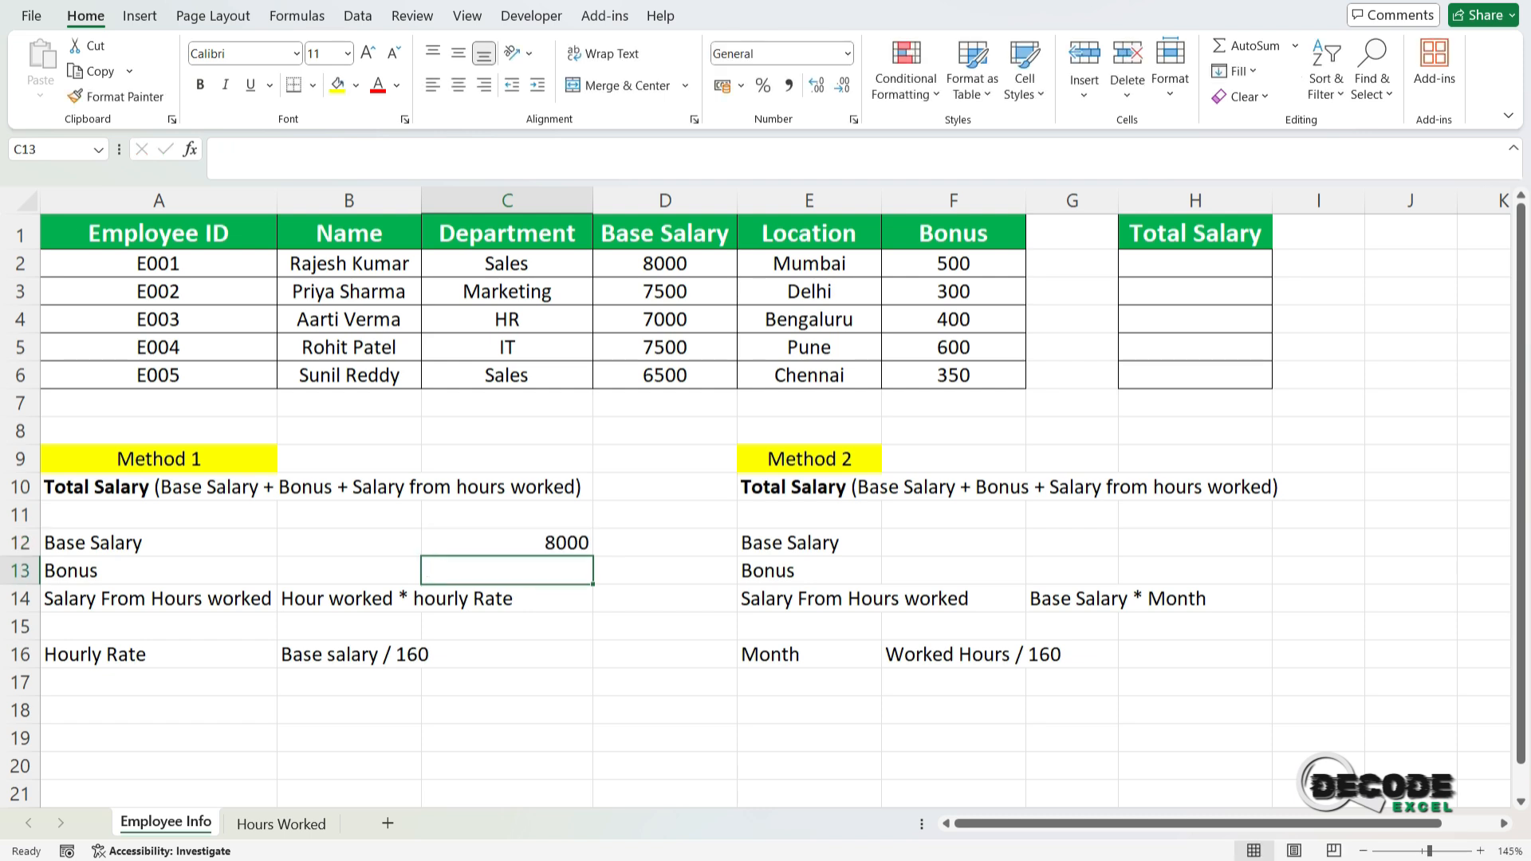
text(500)
key(Return)
Step: Enter the base salary 8000 in B17, below the Method 1 hourly rate description
click(158, 655)
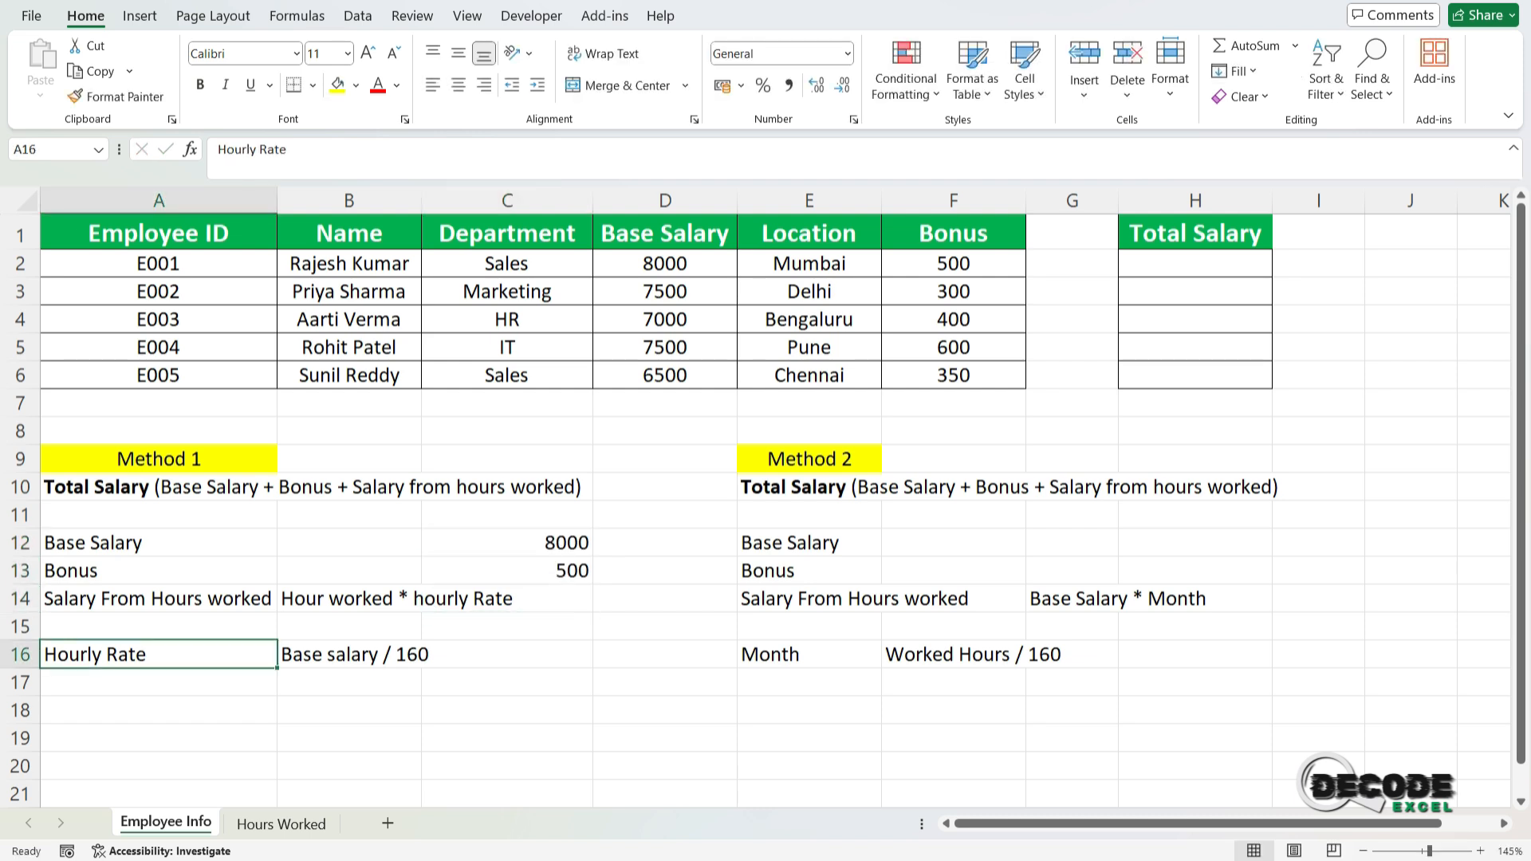
key(Down)
key(Up)
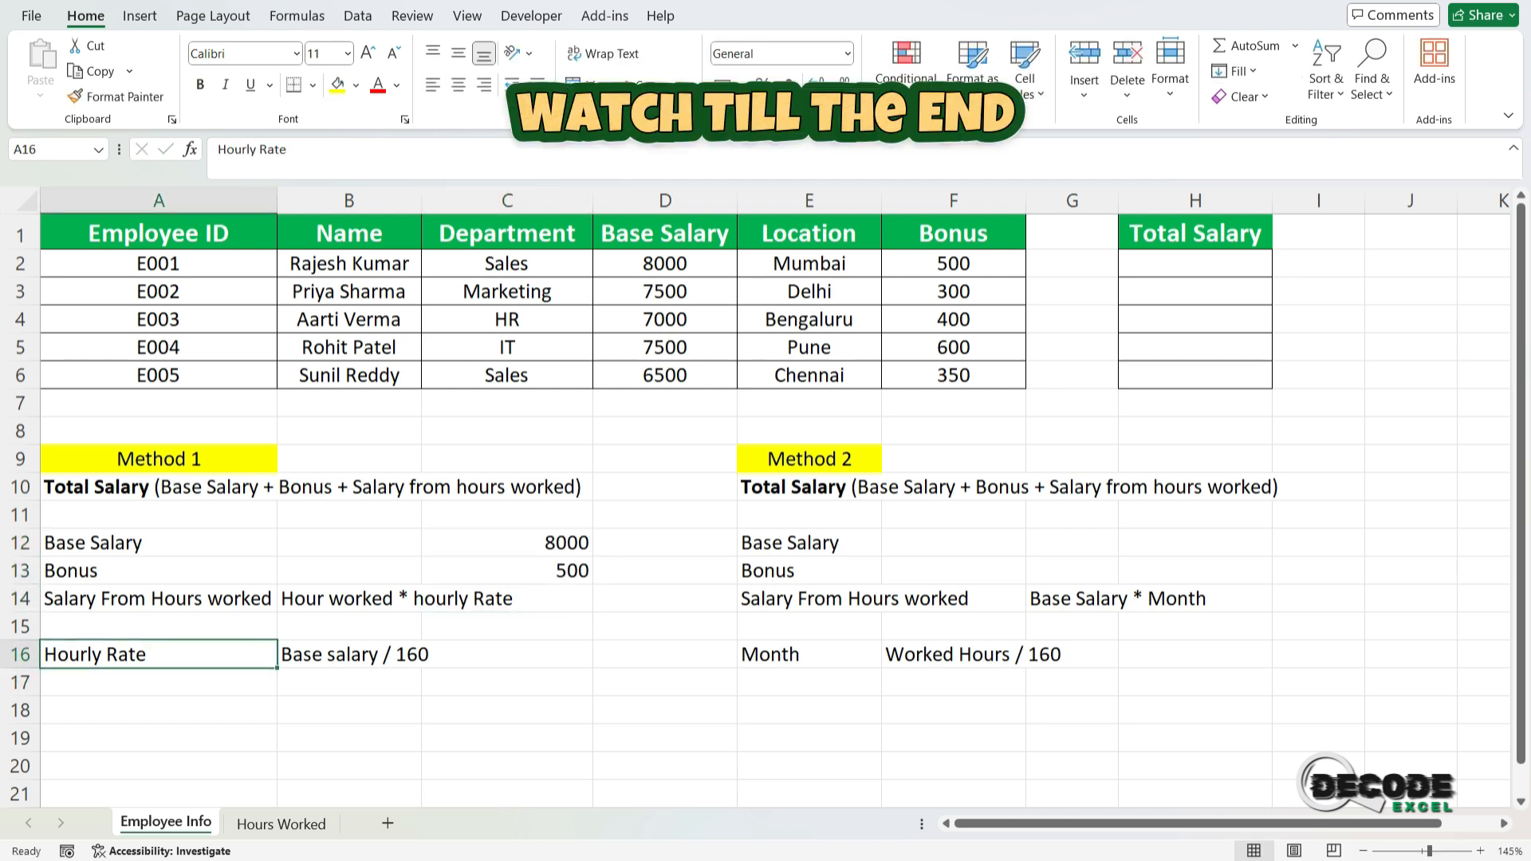
key(Right)
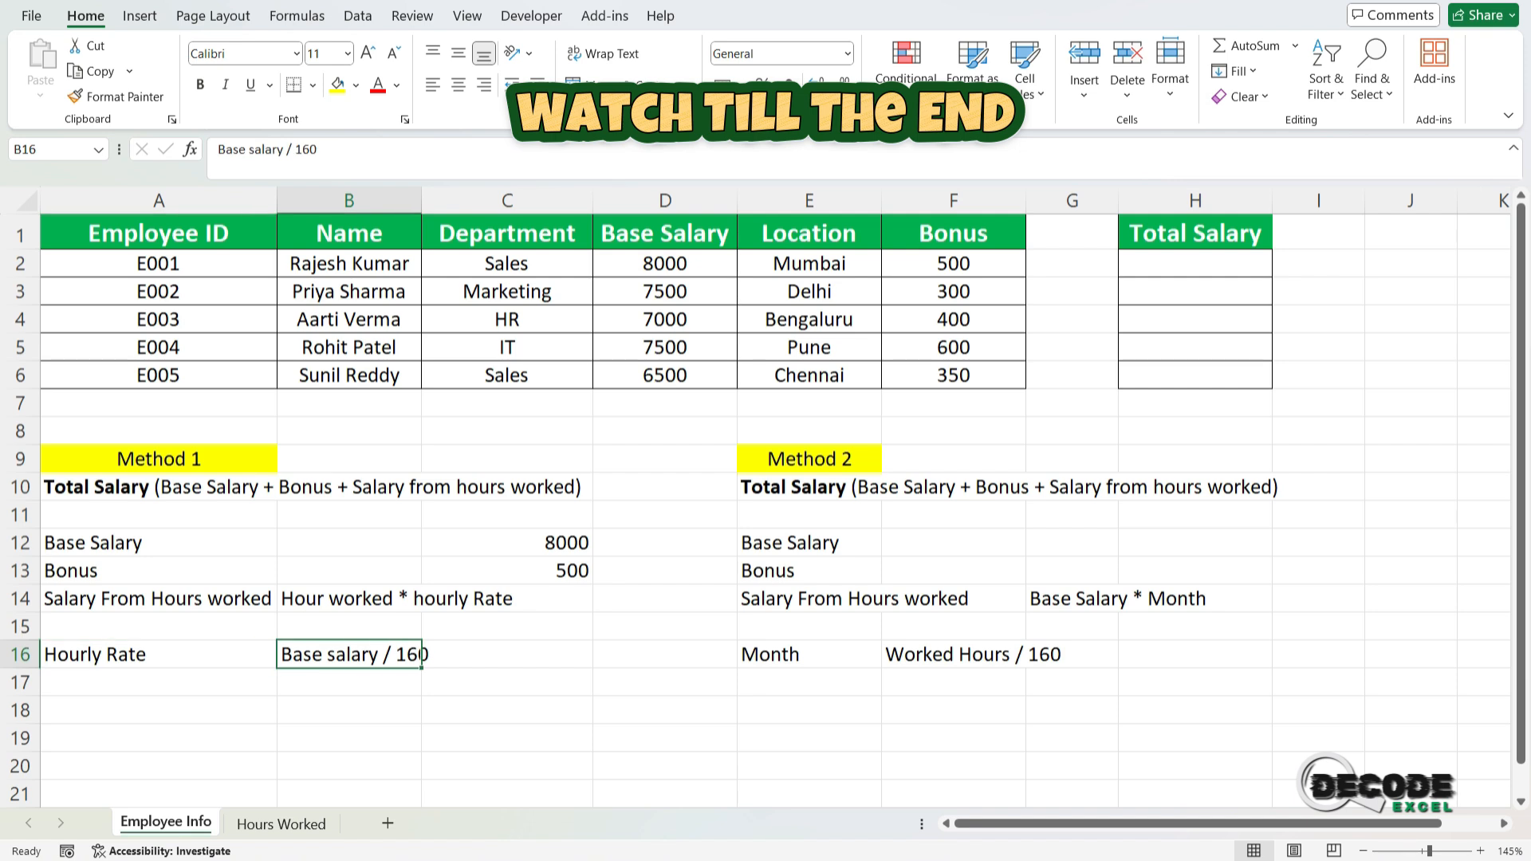
key(Down)
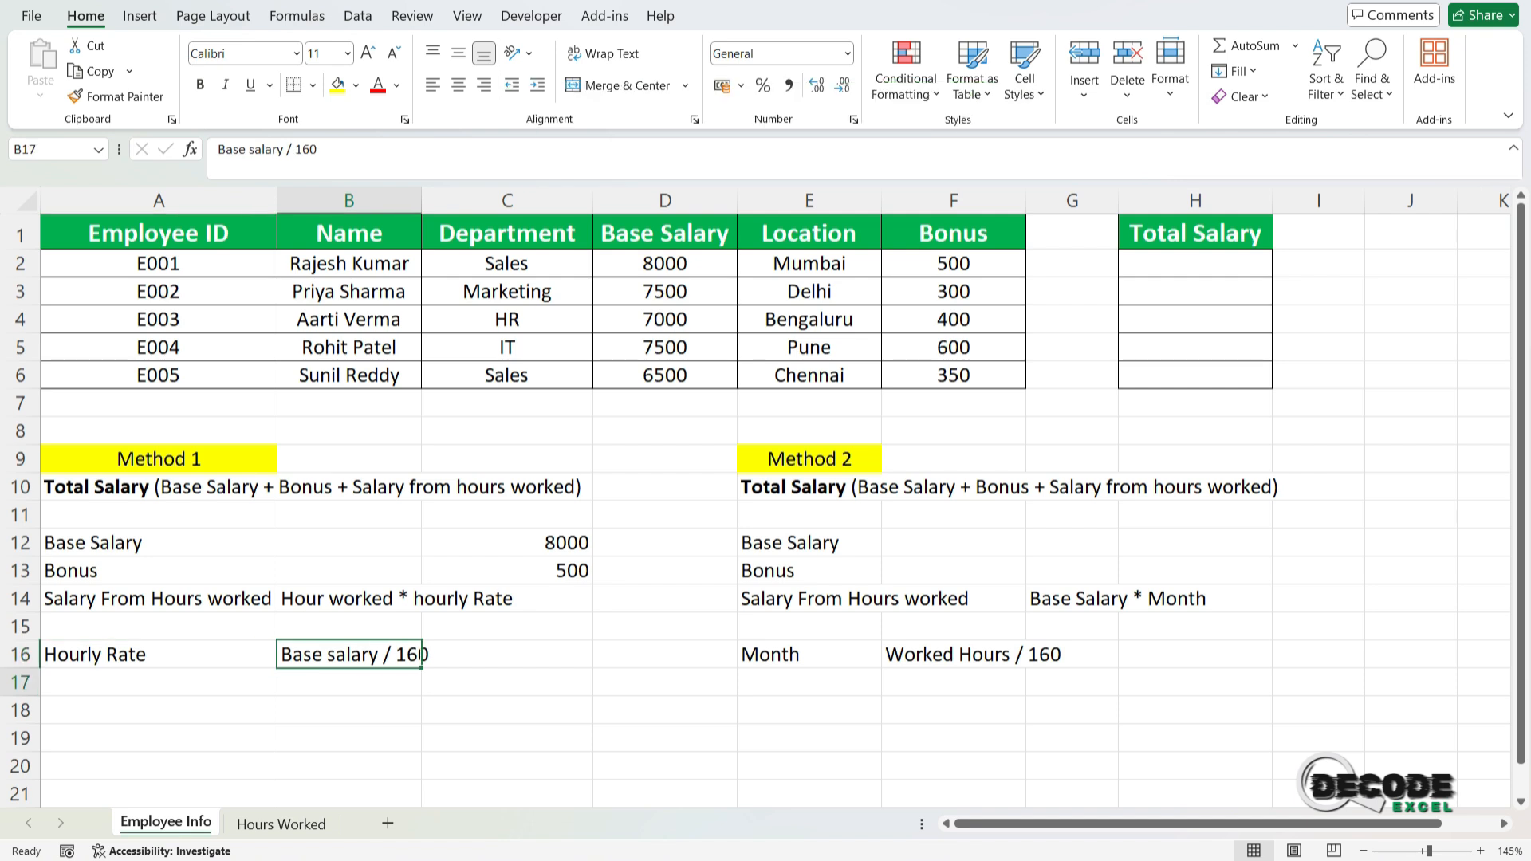
text(8000)
key(Right)
Step: Calculate the hourly rate in C17 with the formula =B17/160
text(=)
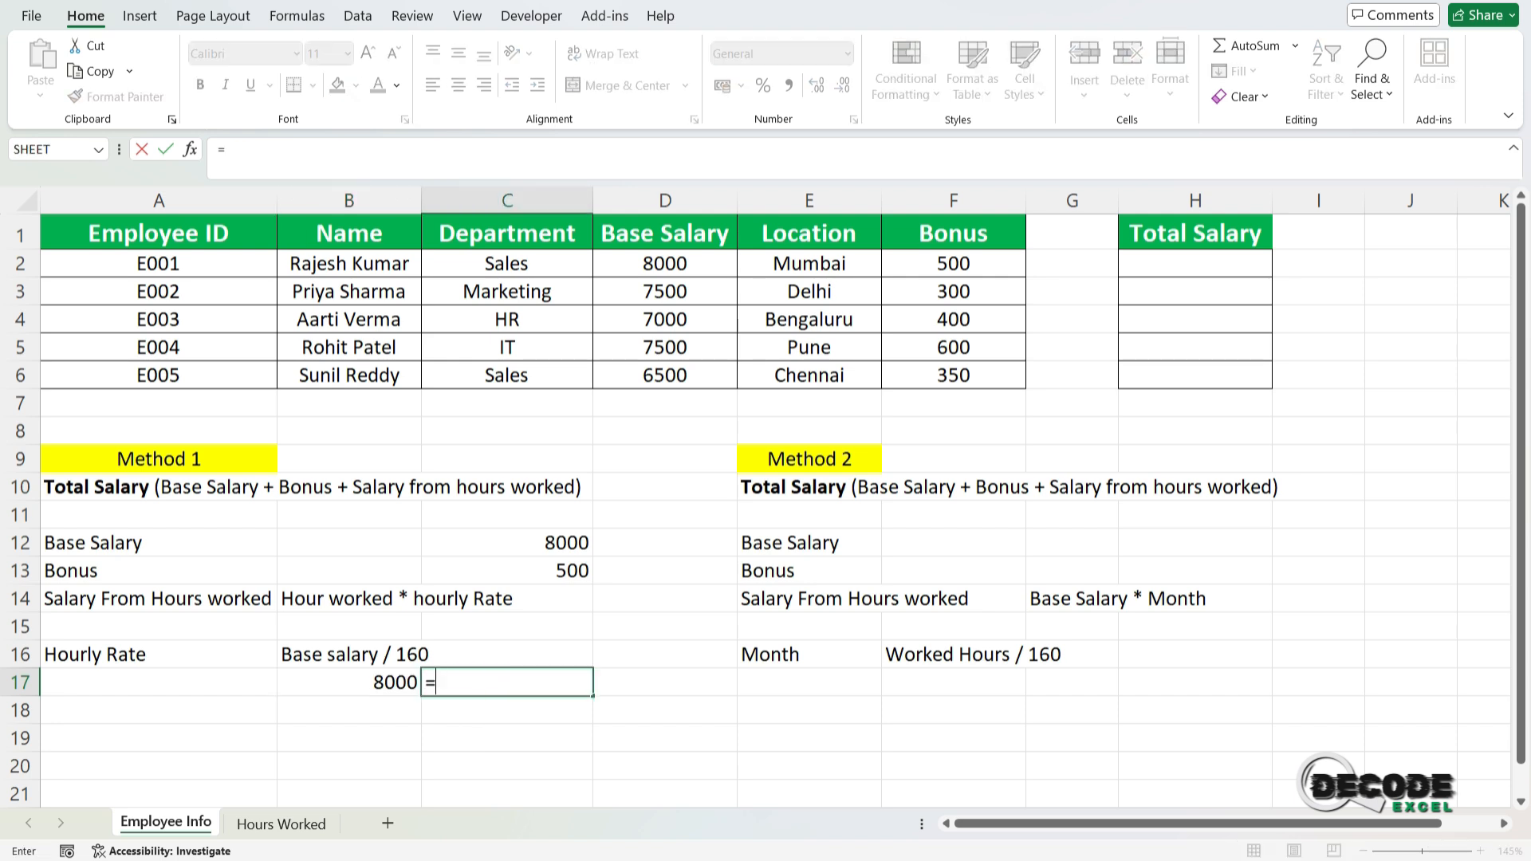
key(Left)
text(/1620)
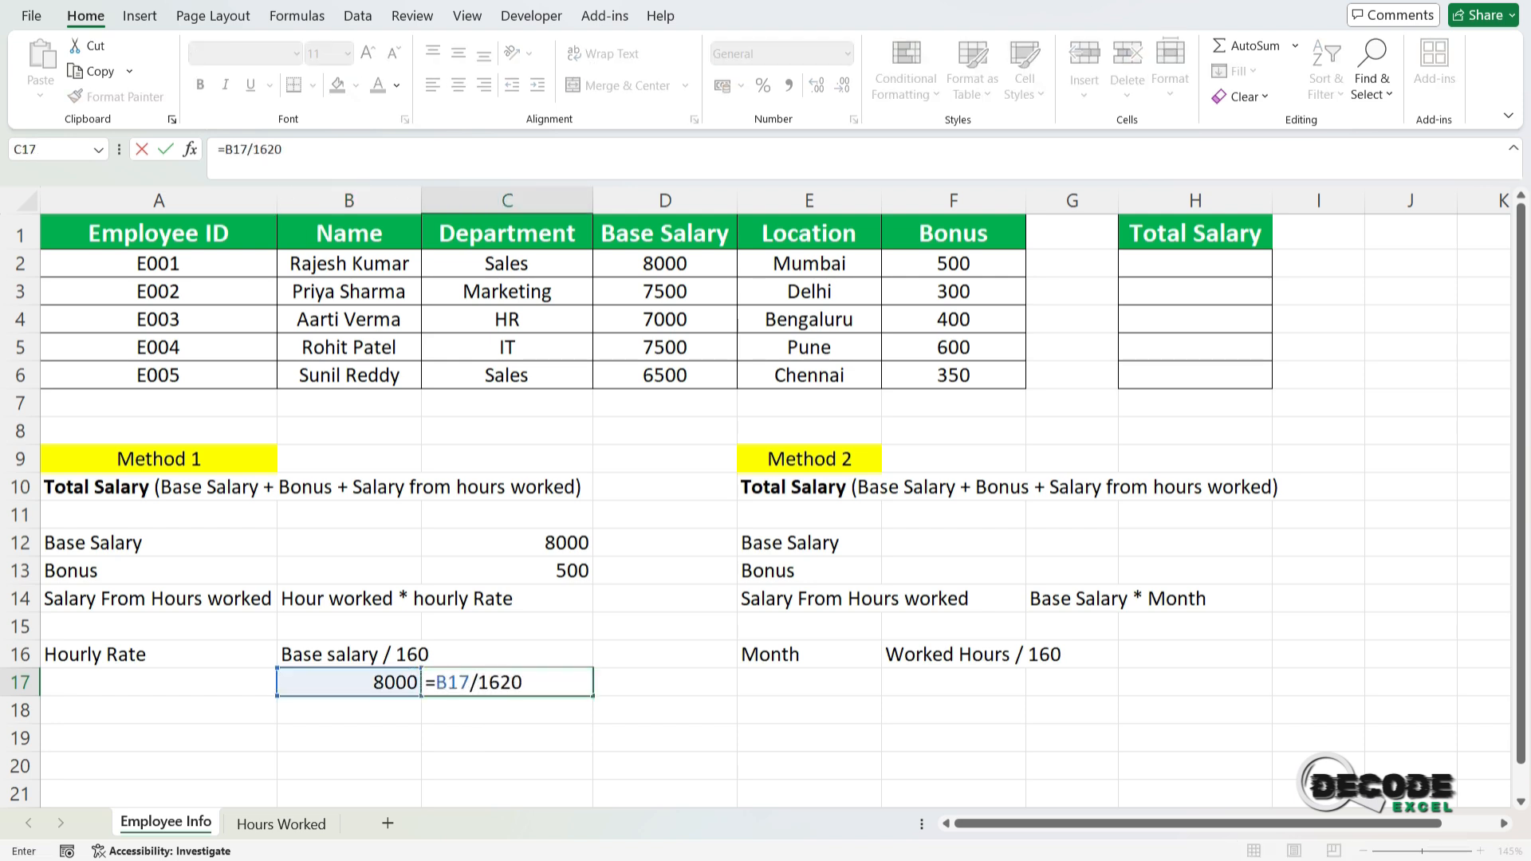
key(BackSpace)
key(BackSpace)
text(0)
key(Return)
key(Up)
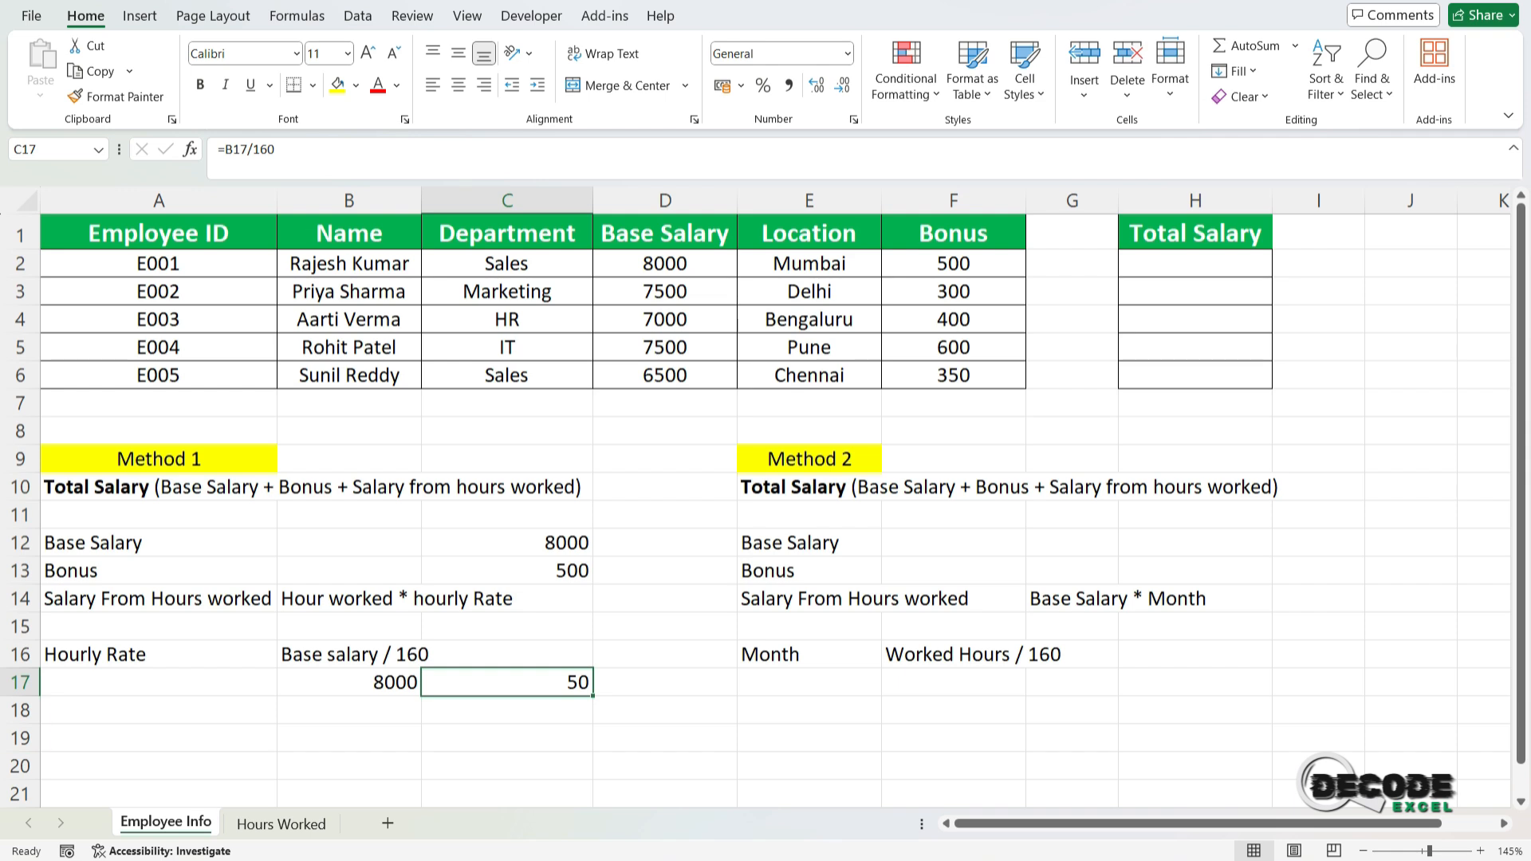
Step: Sum employee E001's four weekly hours (B2:E2) into F2 on the Hours Worked sheet
key(ctrl+Page_Down)
drag(222, 298, 581, 298)
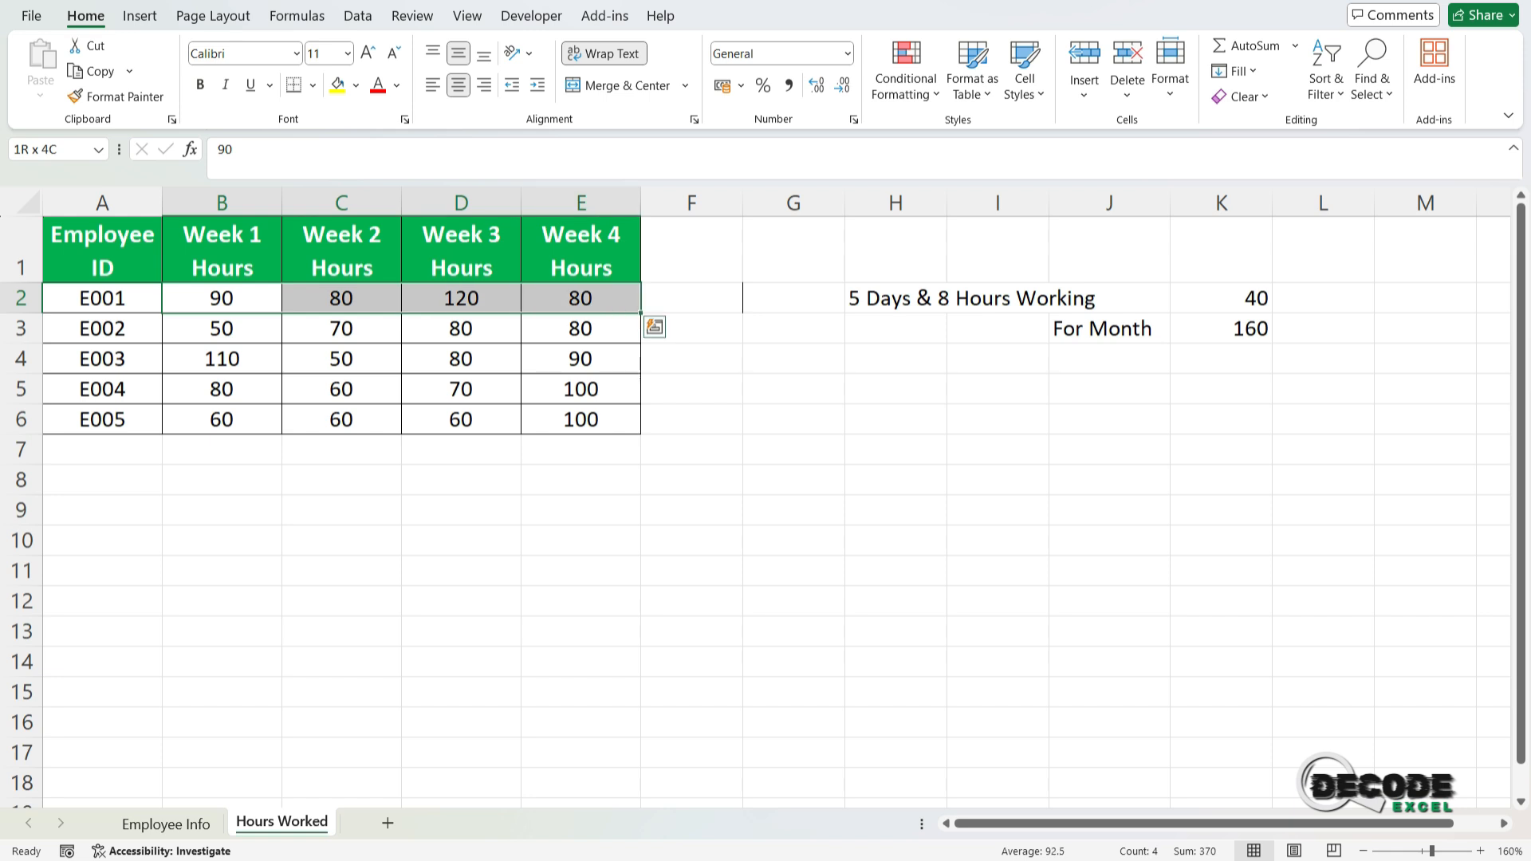
key(alt+equal)
Step: Check employee E001's hours from Week 1 to Week 4 against the sum in F2
key(Left)
key(Left)
key(Left)
key(Left)
key(shift+Right)
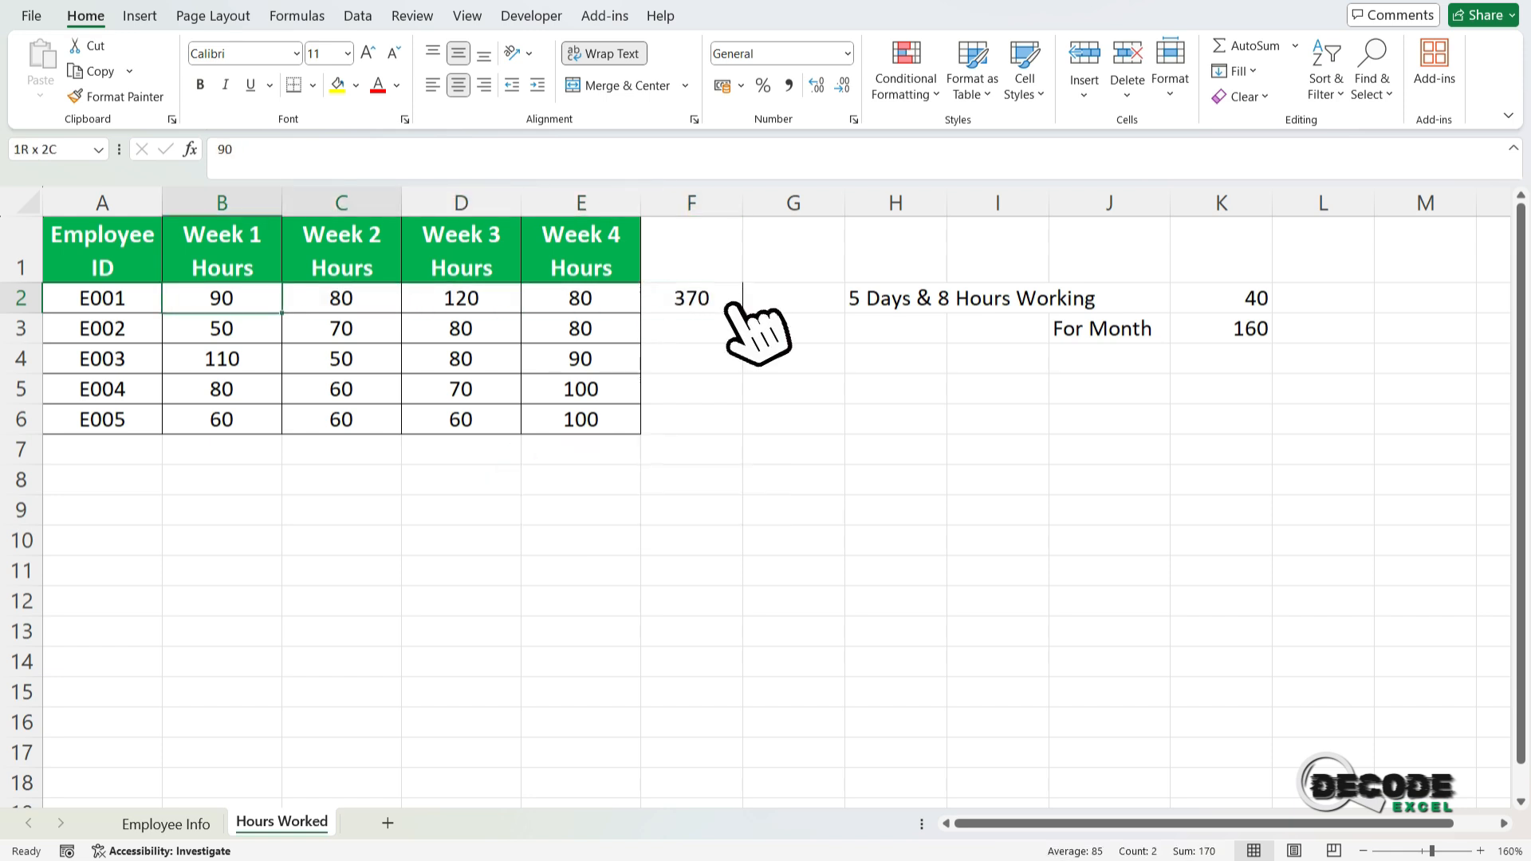
key(shift+Right)
key(shift+Right)
key(Right)
key(Right)
key(Right)
key(Right)
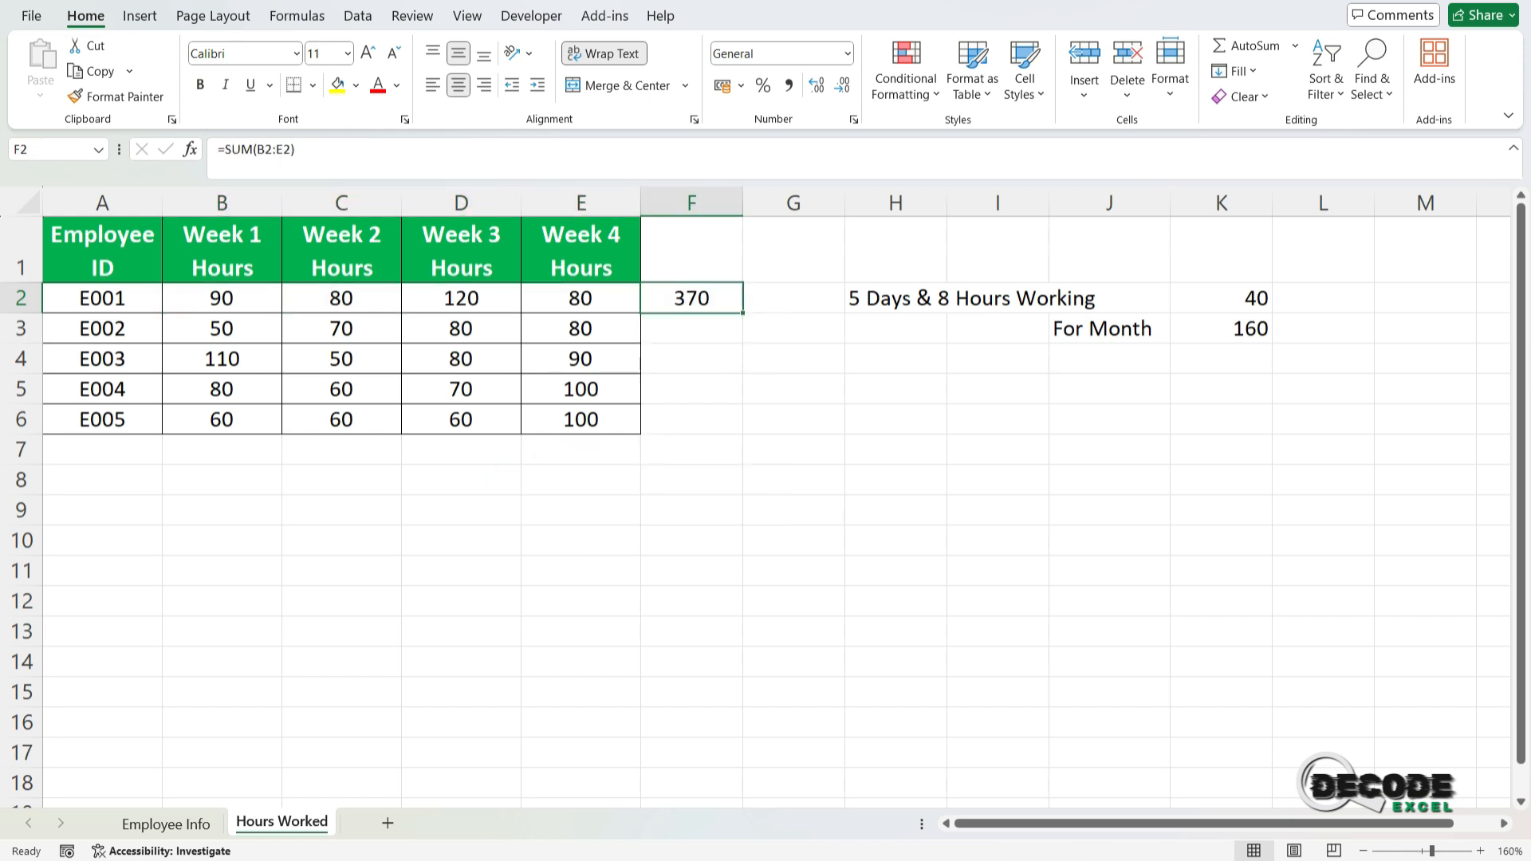
Step: Calculate the Method 1 salary from hours worked in C14 of Employee Info with =370*C17
key(ctrl+Page_Up)
text(=370*)
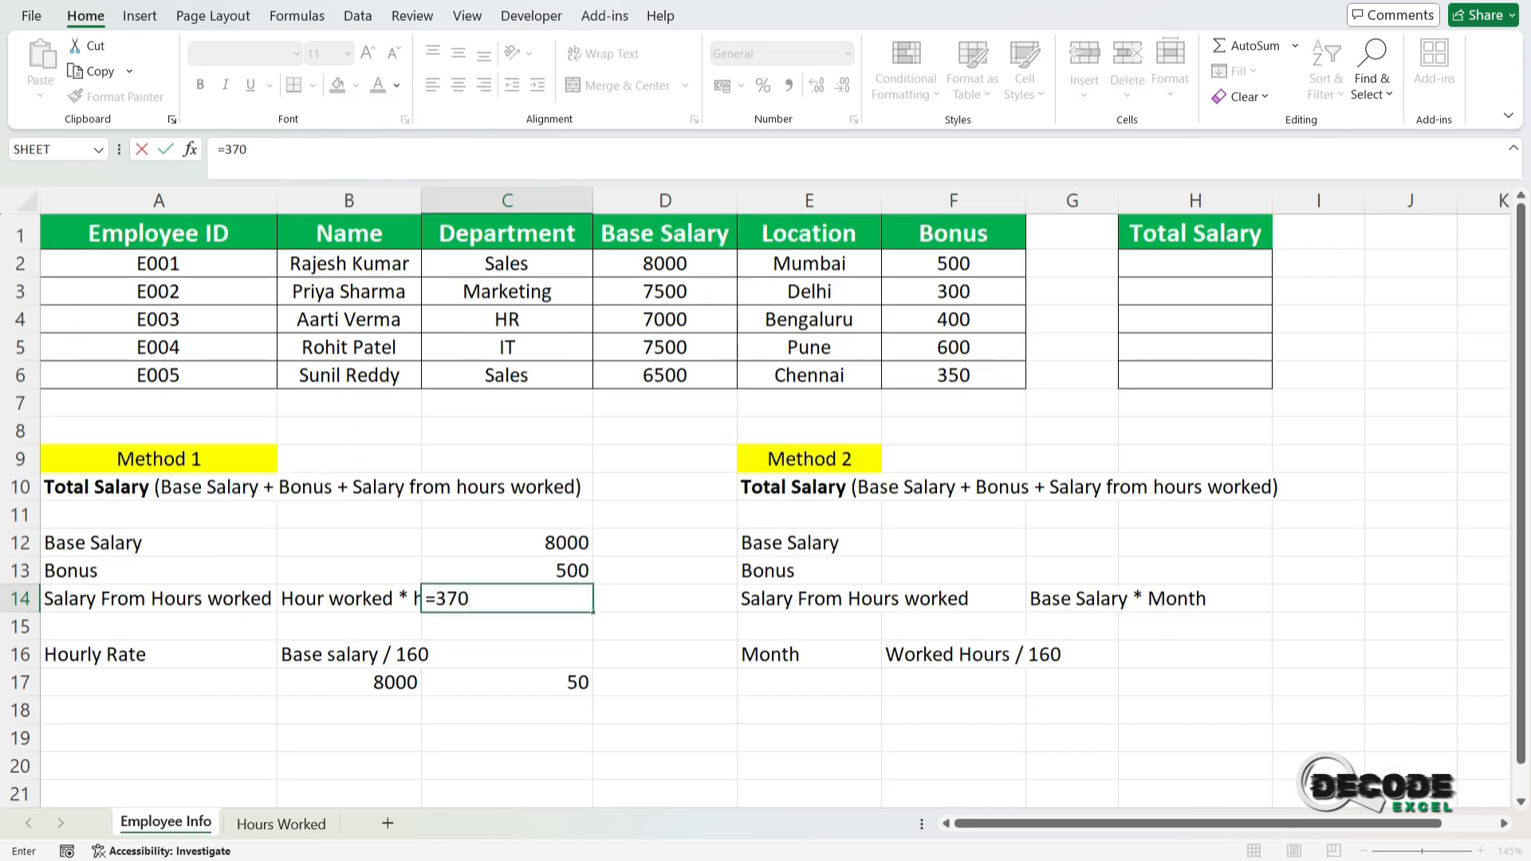
click(506, 683)
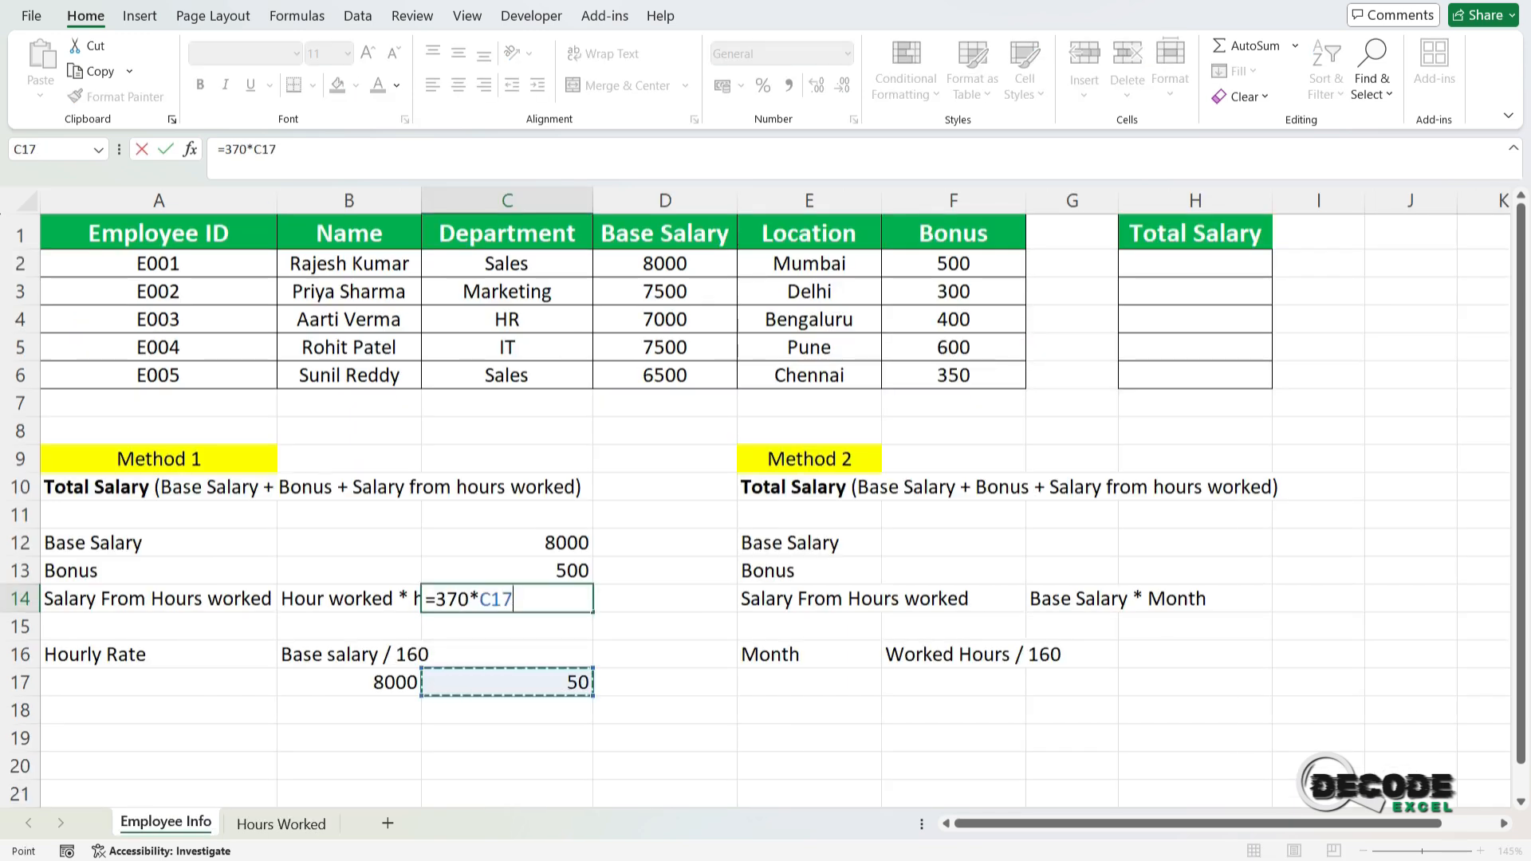
key(Return)
key(Up)
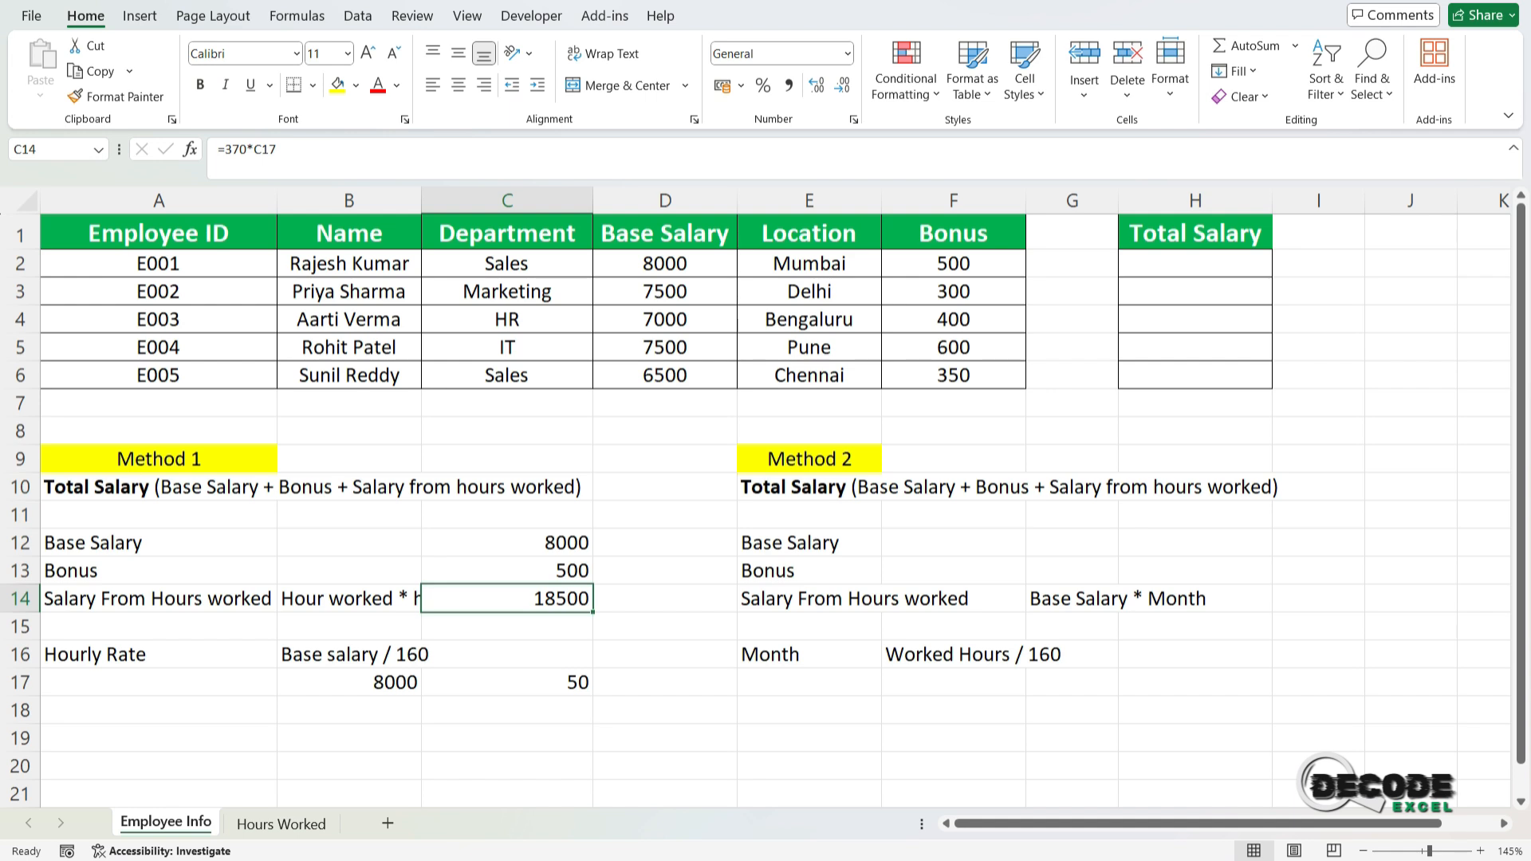
Step: Total the Method 1 amounts in C15 with =SUM(C12:C14) and fill that cell yellow
key(Down)
key(alt+equal)
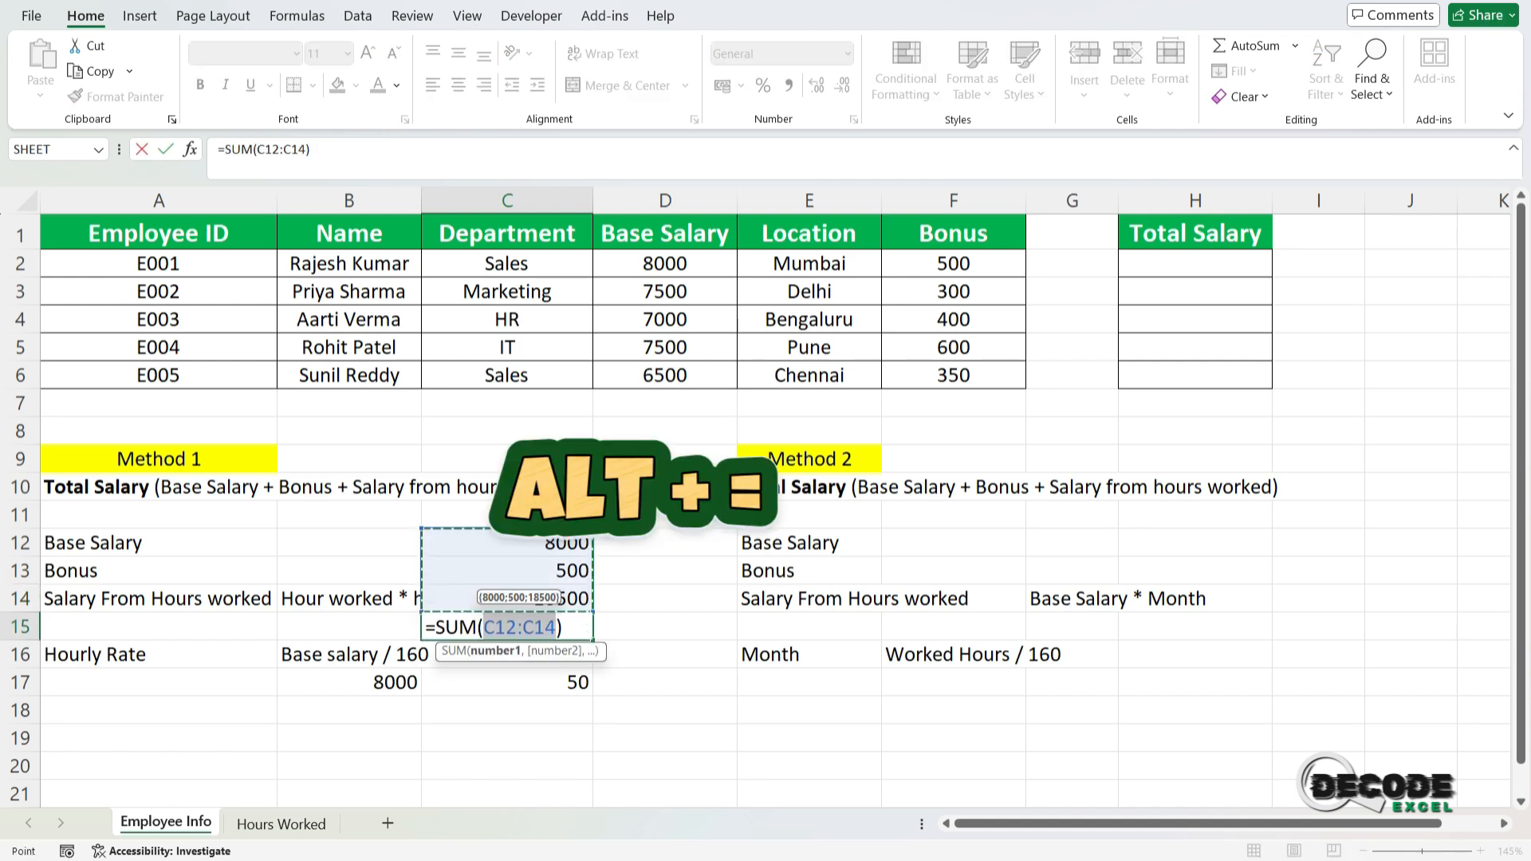
key(Return)
key(Up)
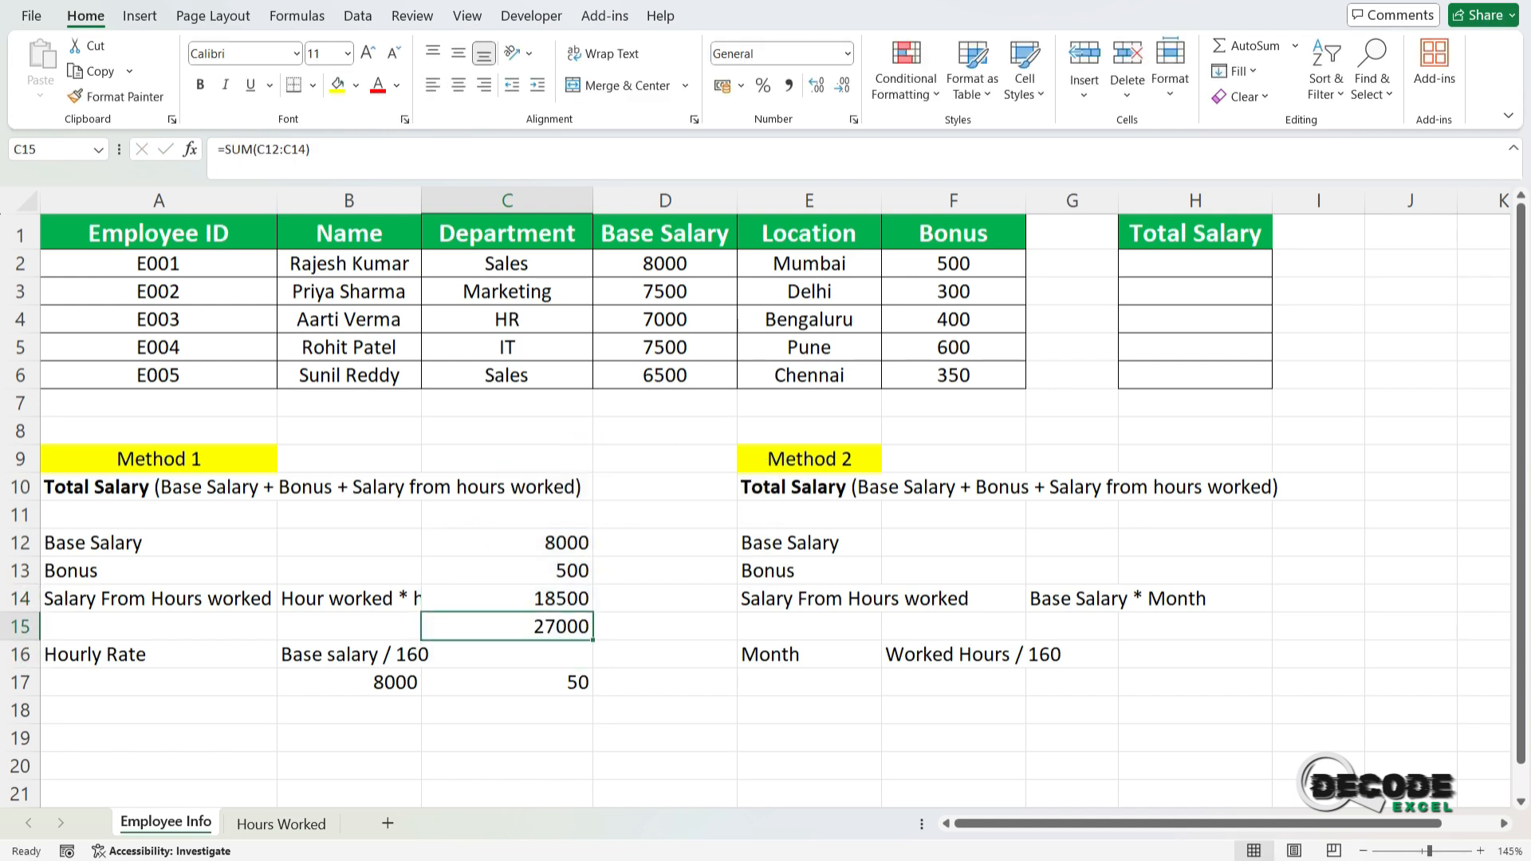
click(337, 86)
click(1071, 543)
click(507, 627)
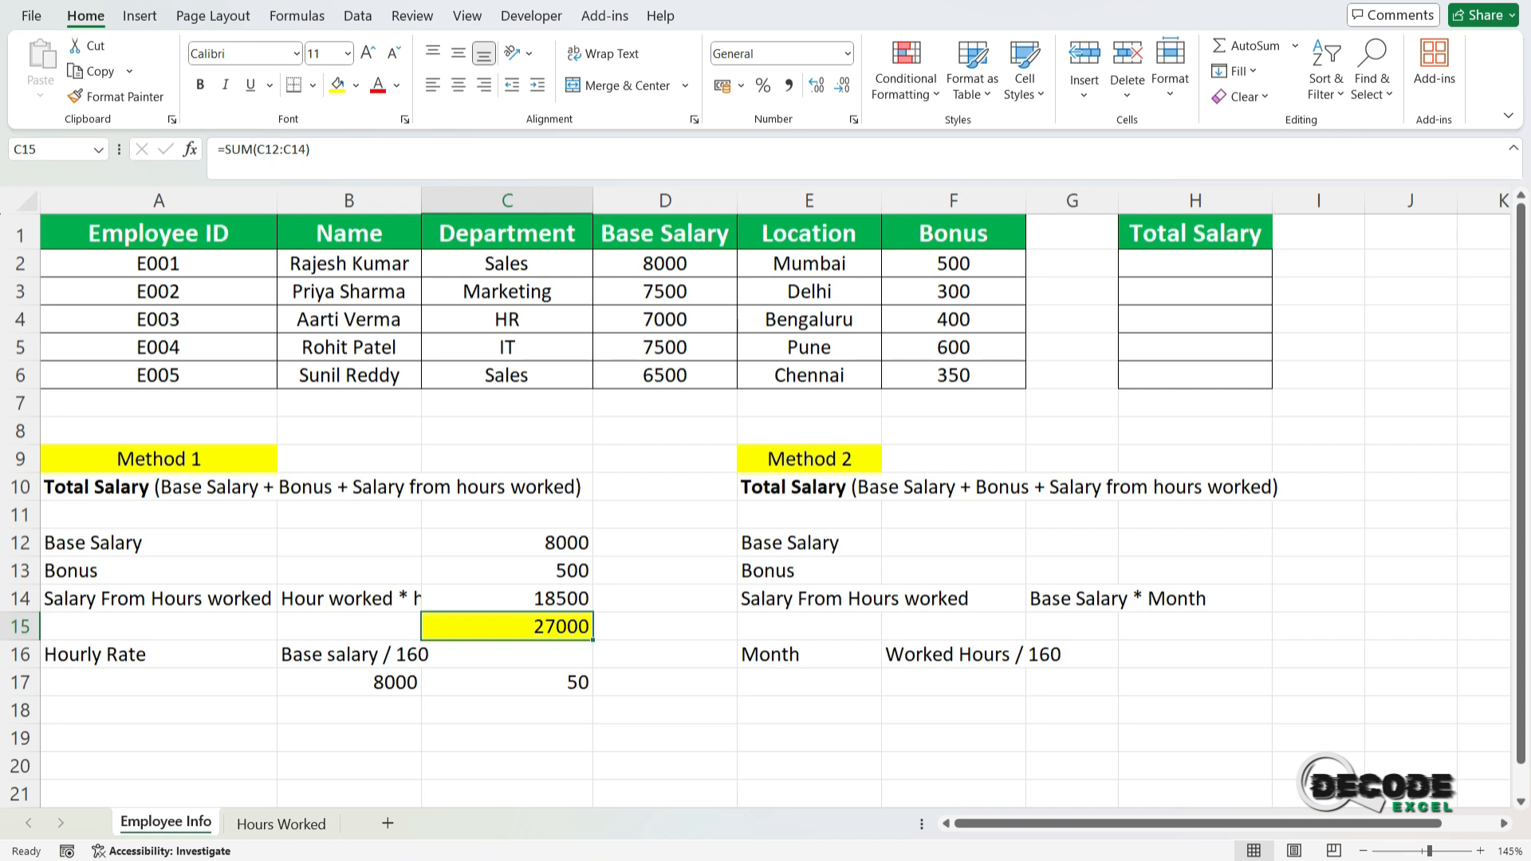
Step: Enter the base salary 8000 in I12 and the bonus 500 in I13 for Method 2
click(1318, 543)
text(8000)
click(1195, 571)
click(1318, 571)
text(500)
key(Return)
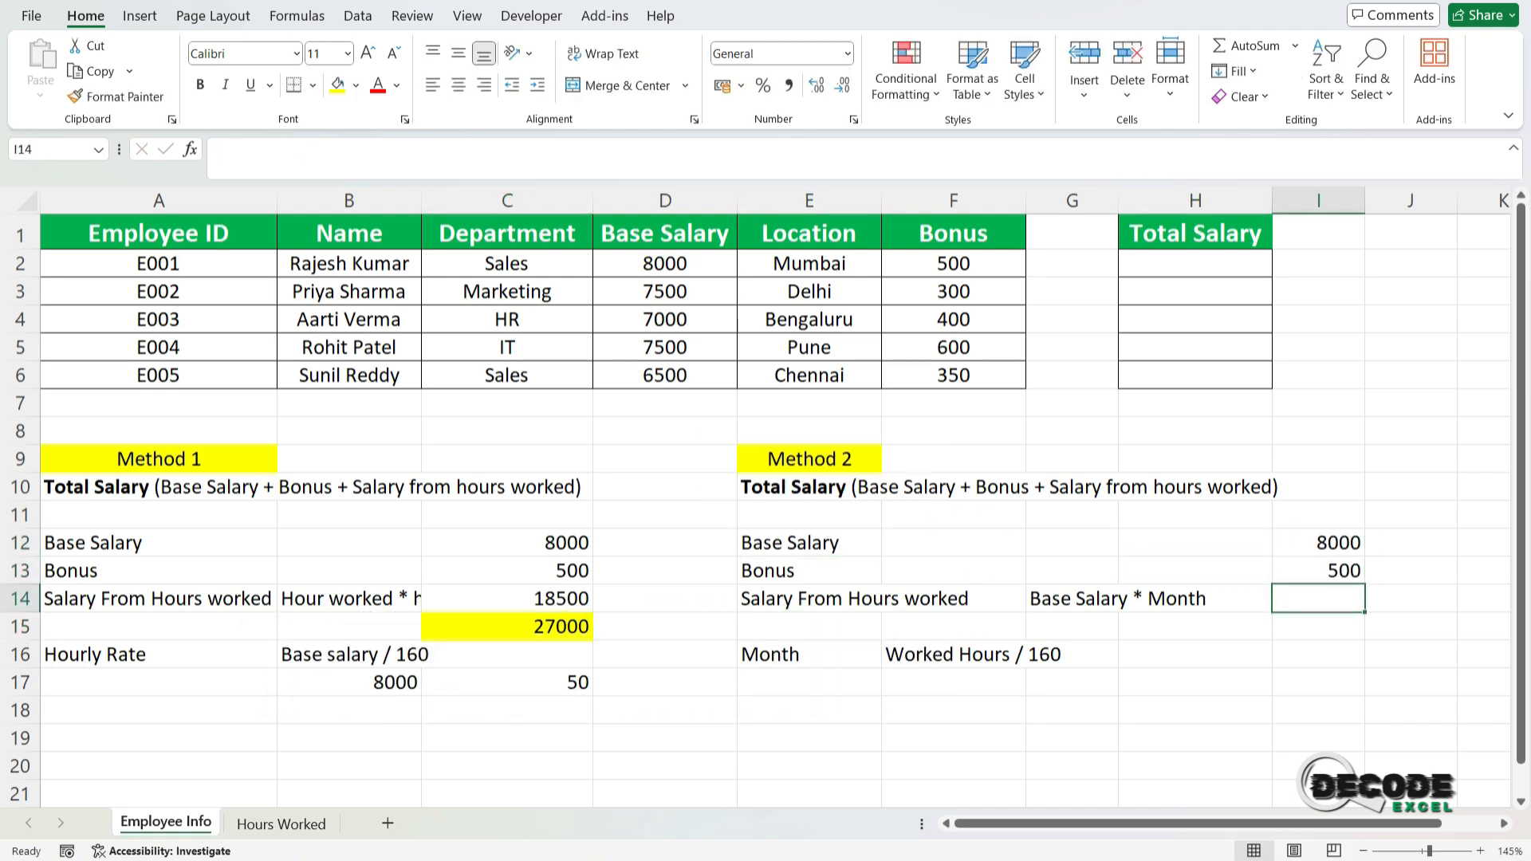
Step: Look up employee E001's total hours on the Hours Worked sheet and enter 370 in F17 of Employee Info
key(Down)
key(Down)
key(Left)
key(Left)
key(Left)
key(Right)
key(Left)
key(Right)
key(Left)
key(Down)
key(Up)
key(ctrl+Page_Down)
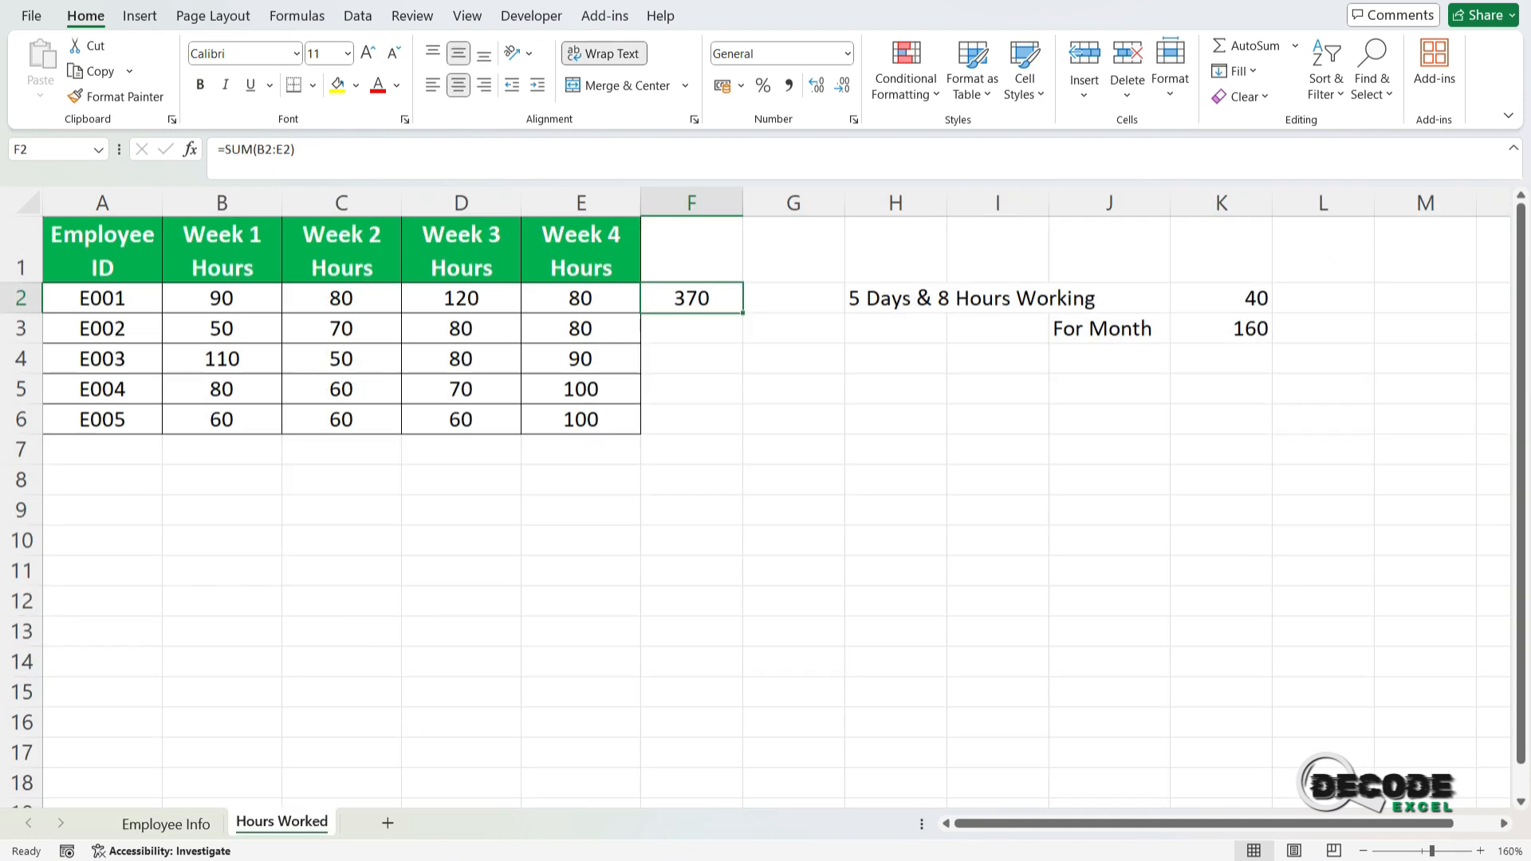
key(ctrl+Page_Up)
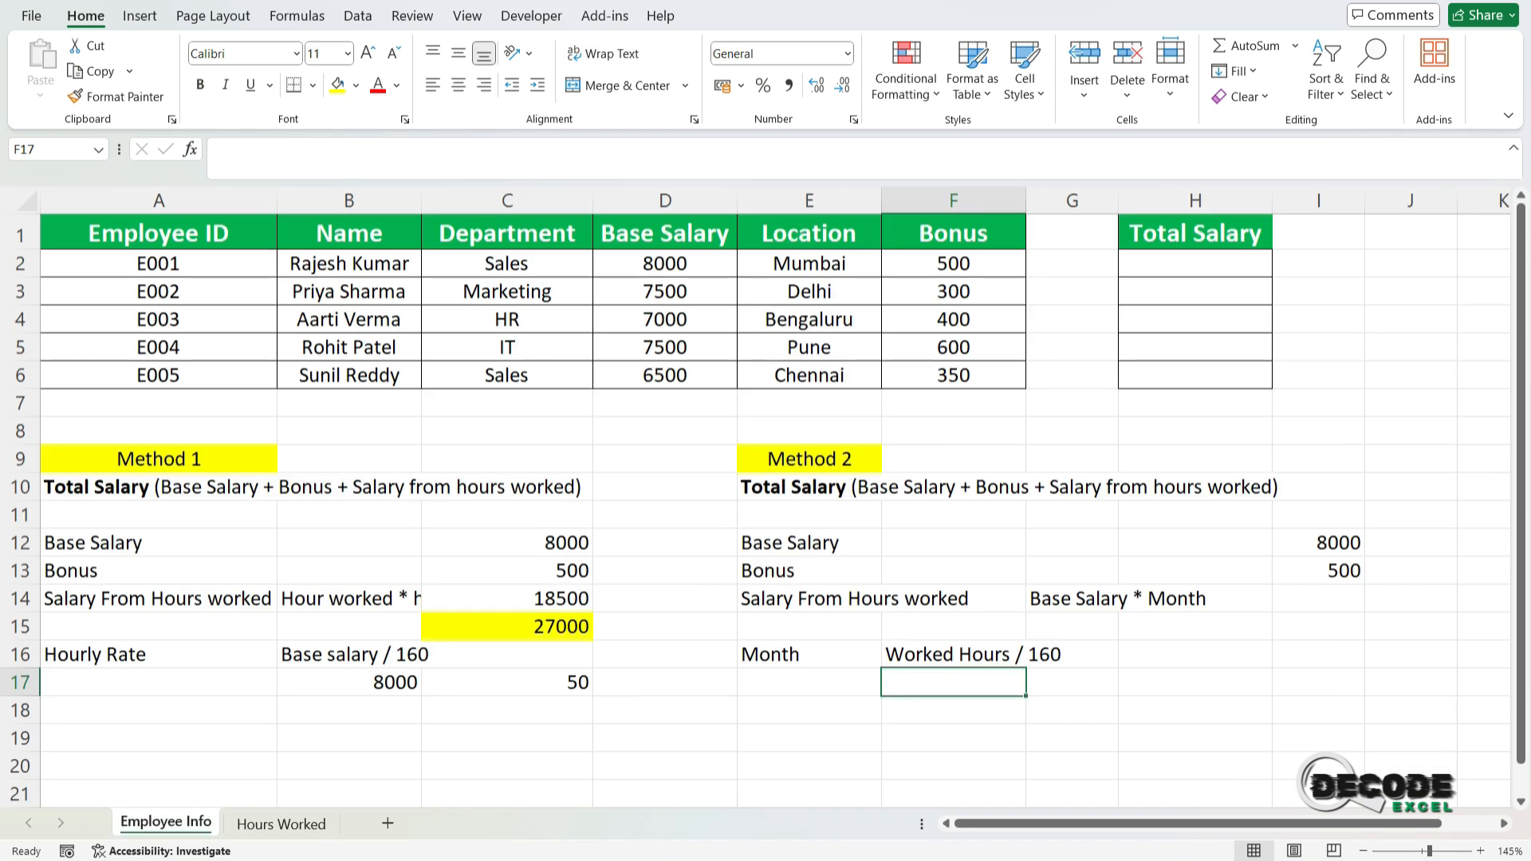
text(370)
key(Tab)
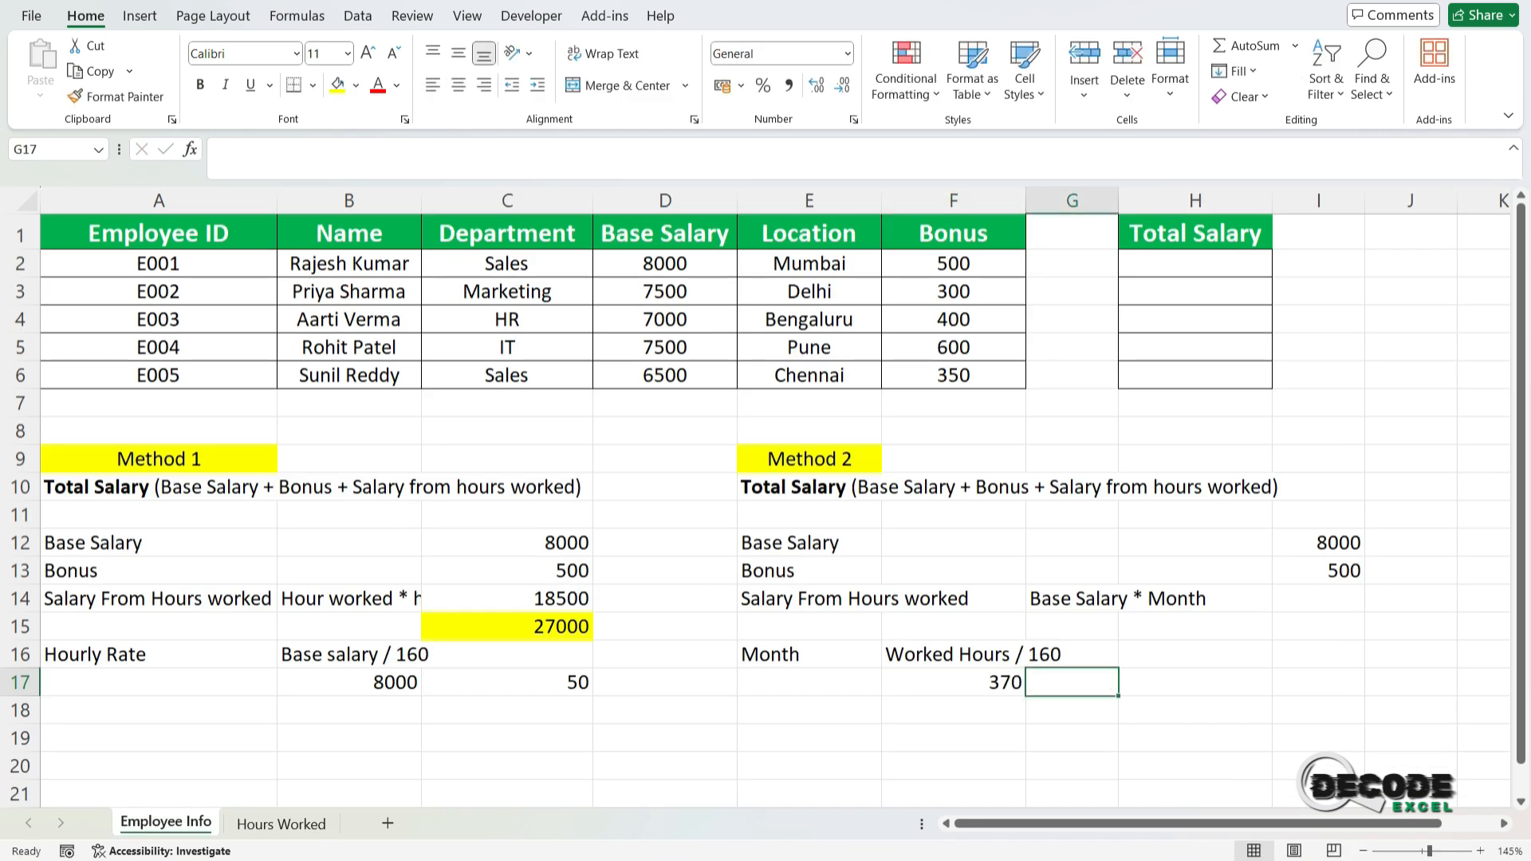
Step: Calculate the Method 2 month value in G17 with =F17/160
text(=F17/160)
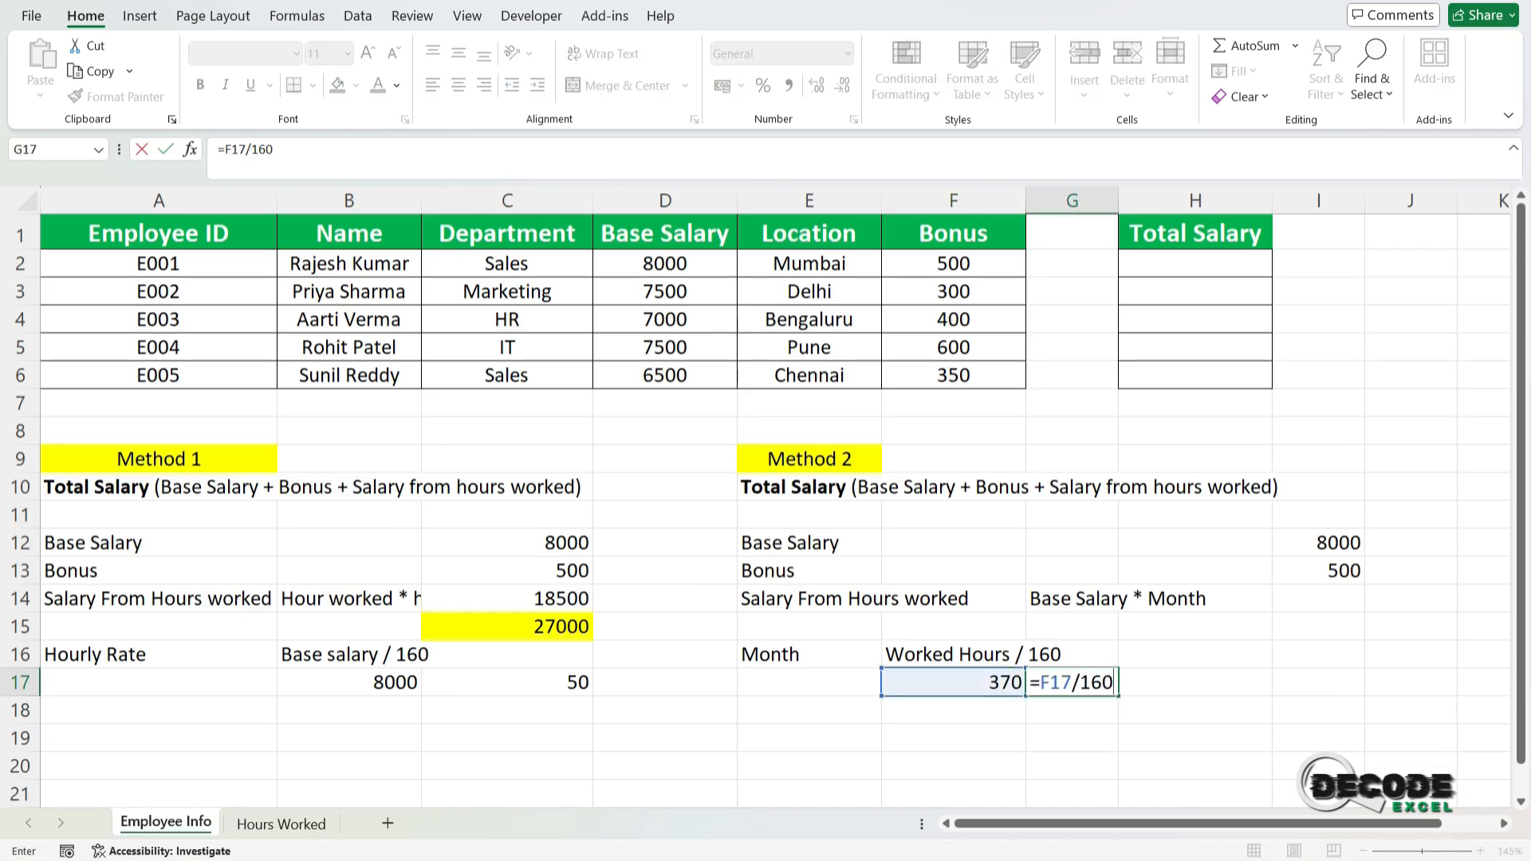
key(Return)
key(Up)
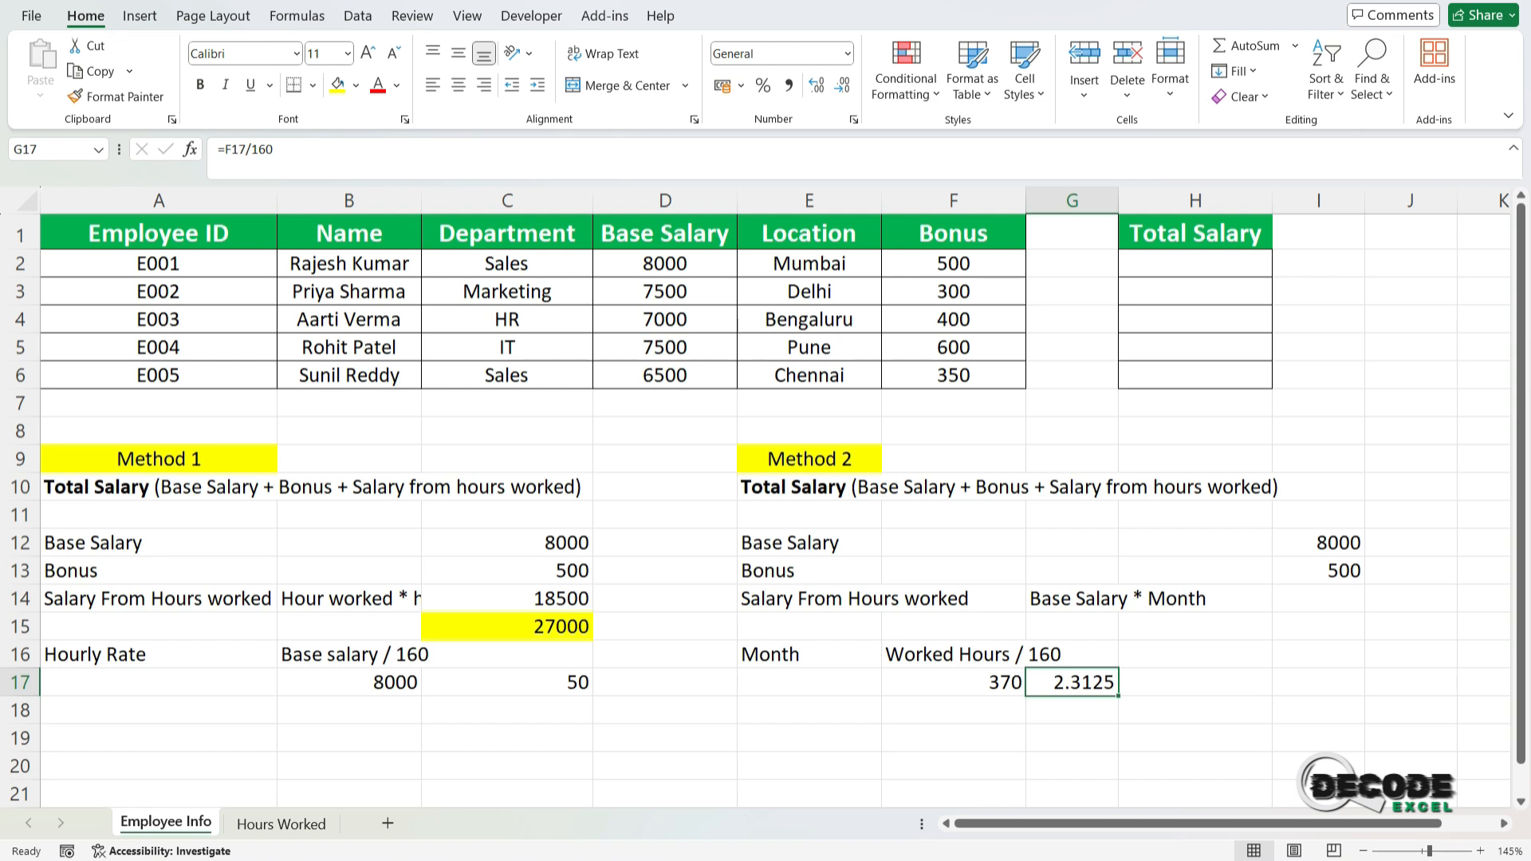
Step: Calculate the Method 2 salary from hours worked in I14 with =8000*G17
click(1319, 599)
text(=8000*)
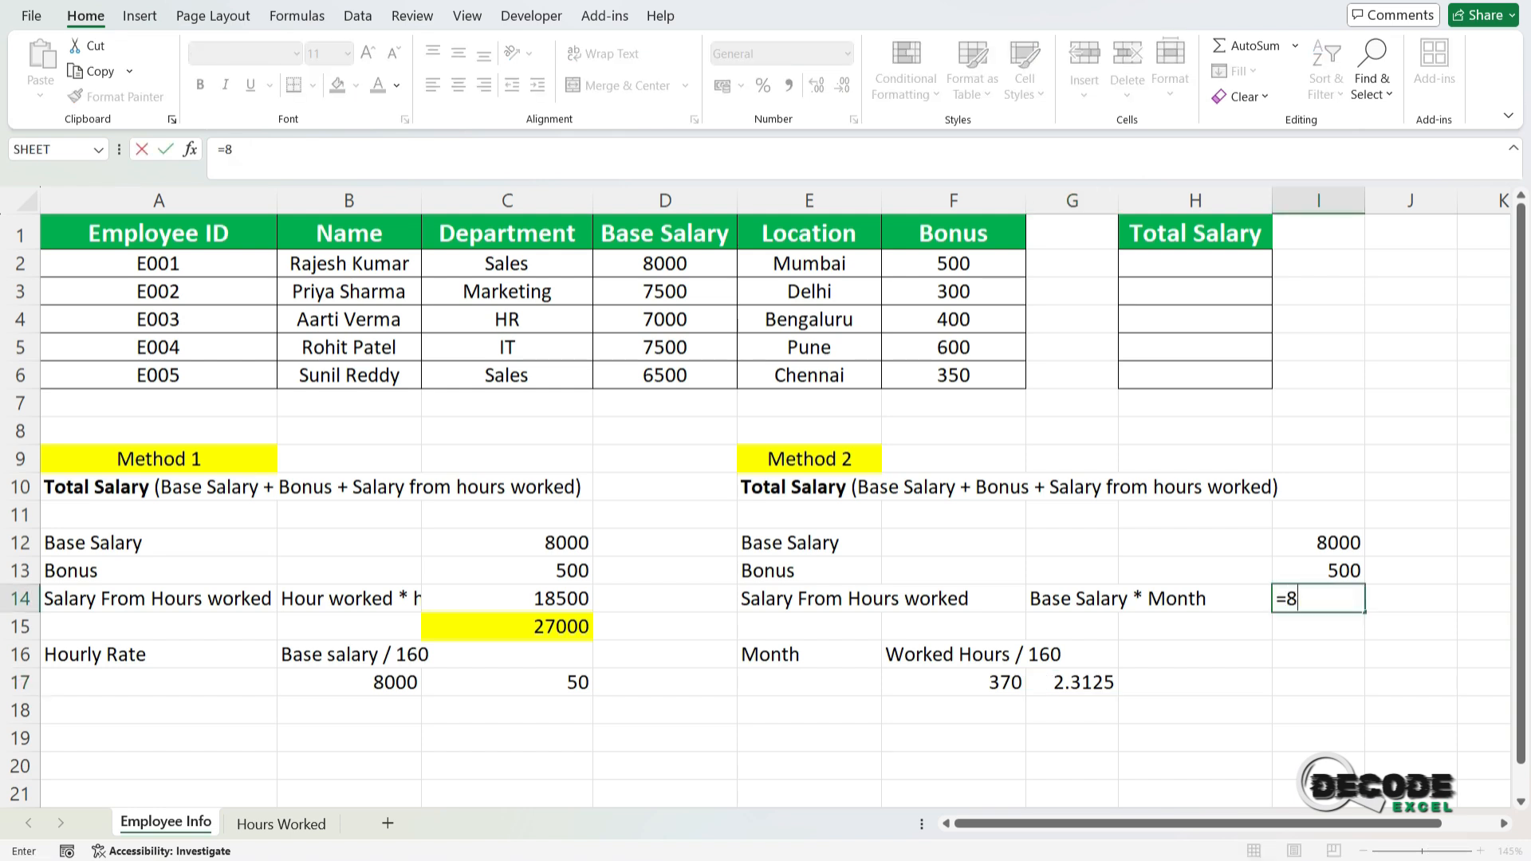
key(Down)
key(Down)
key(Down)
key(Left)
key(Left)
key(ctrl+Return)
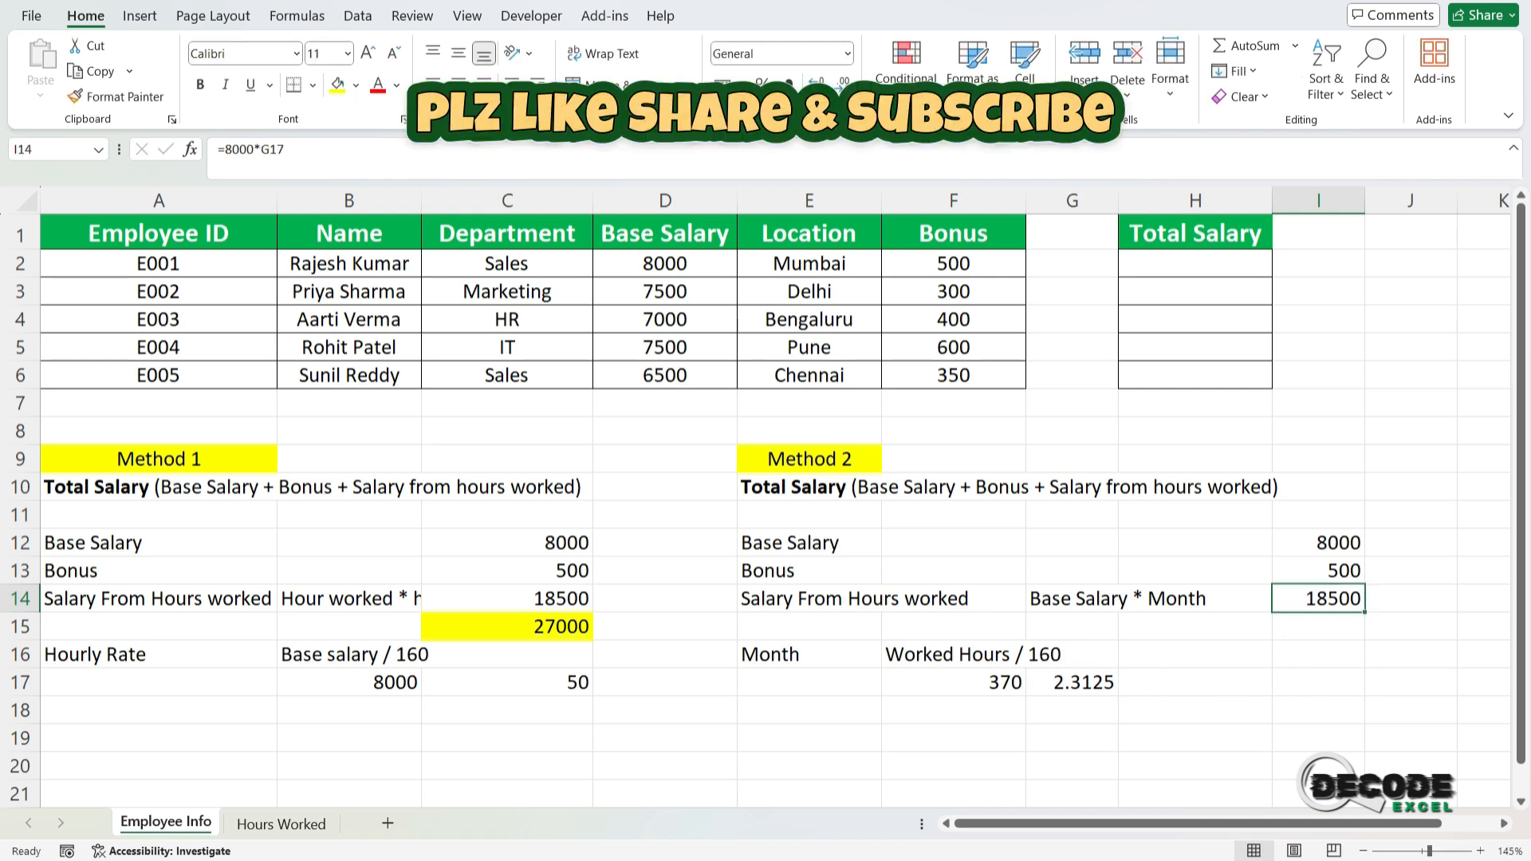
Step: Total the Method 2 amounts in I15 with =SUM(I12:I14) and fill that cell yellow
key(Down)
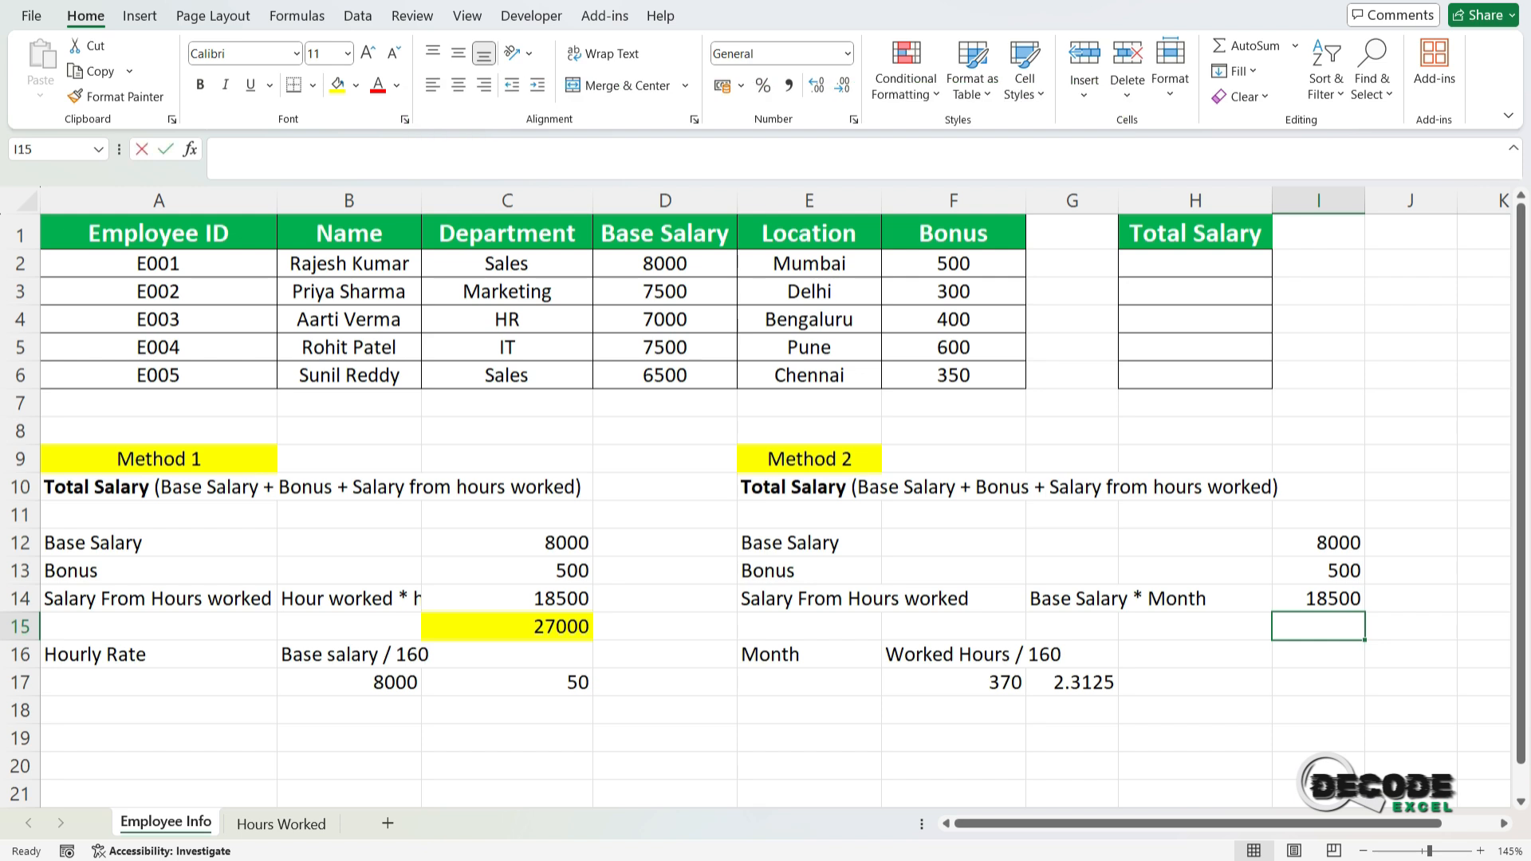
key(alt+equal)
key(ctrl+Return)
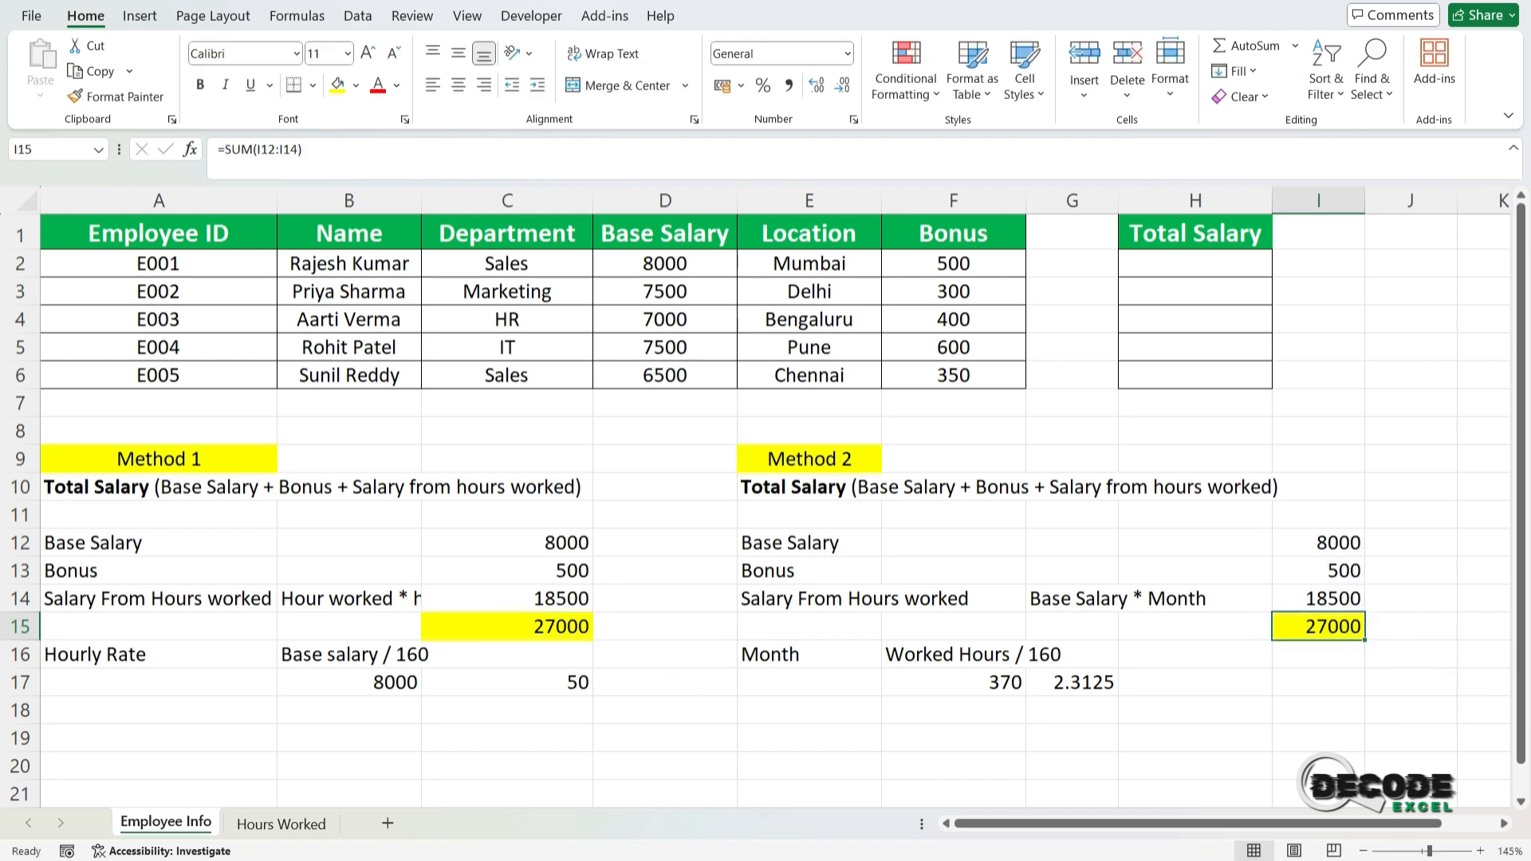
Step: Compare the Hourly Rate and Month formulas in row 16, and review the Method 1 salary components in C12:C14
click(159, 655)
click(809, 655)
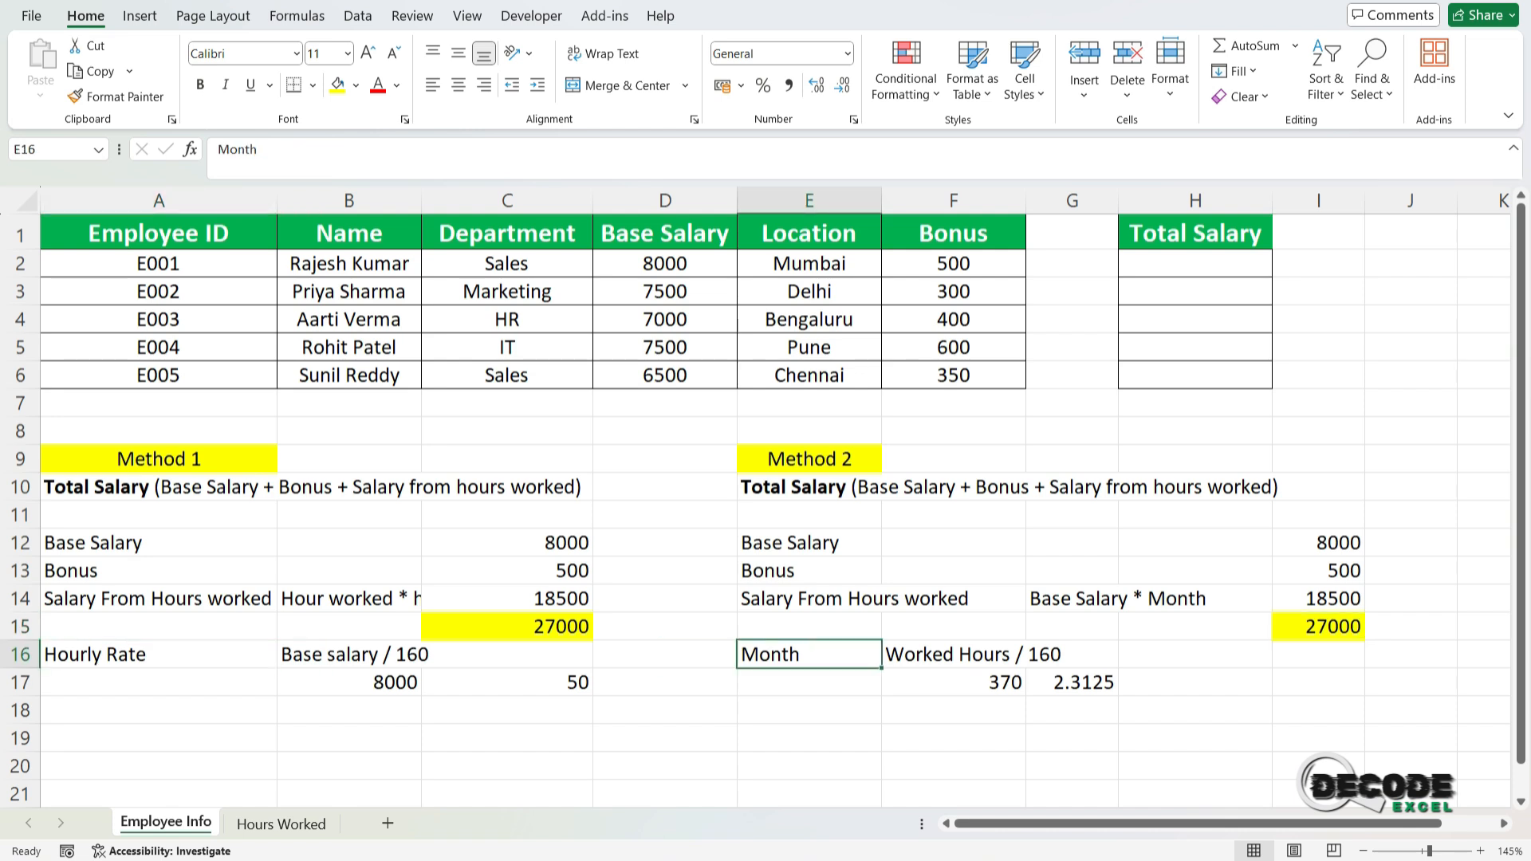
click(348, 655)
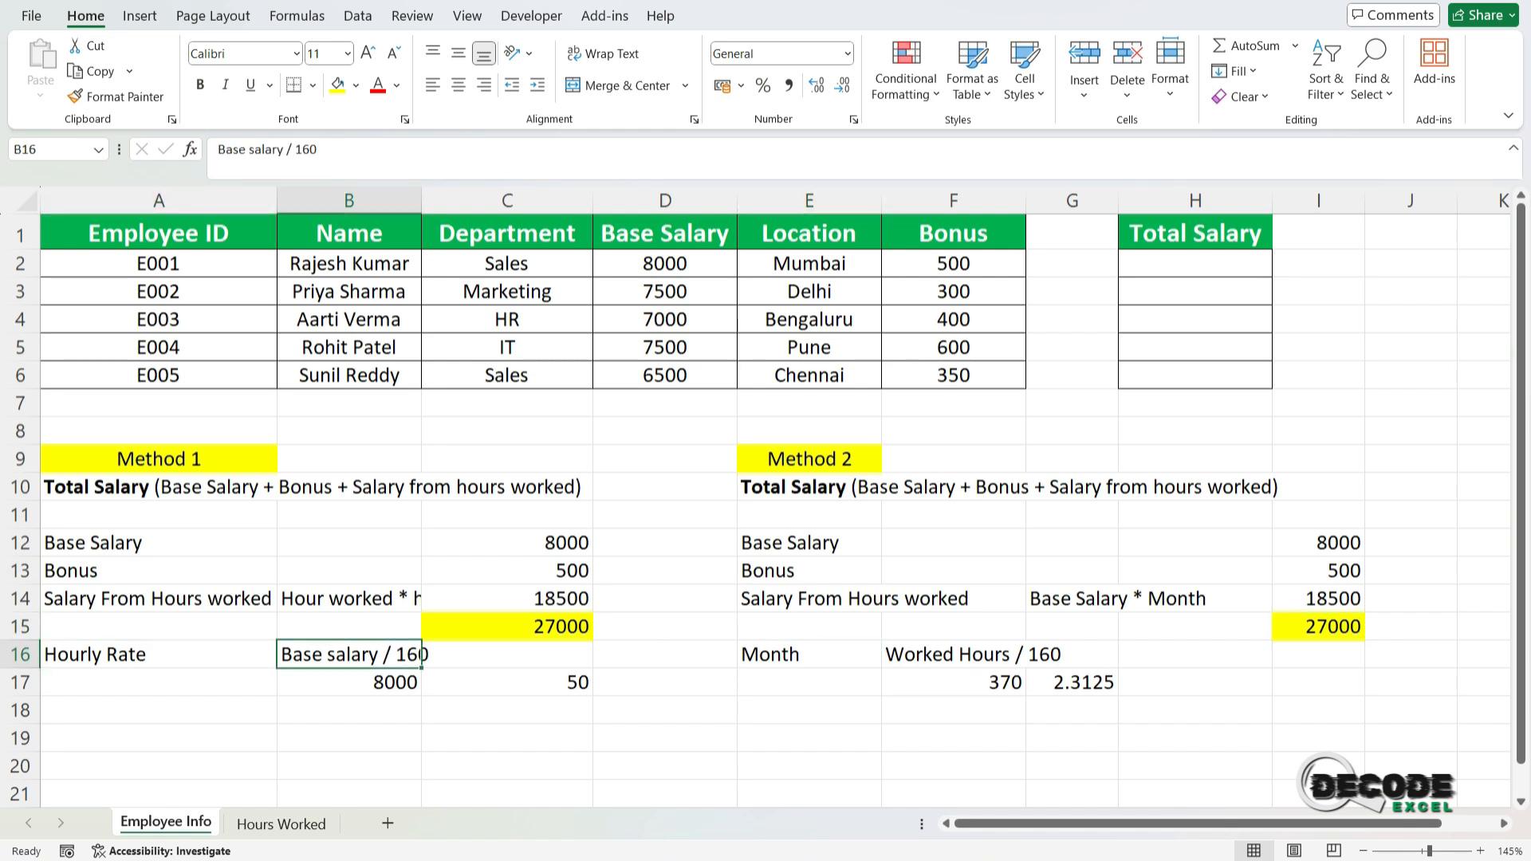
click(1020, 654)
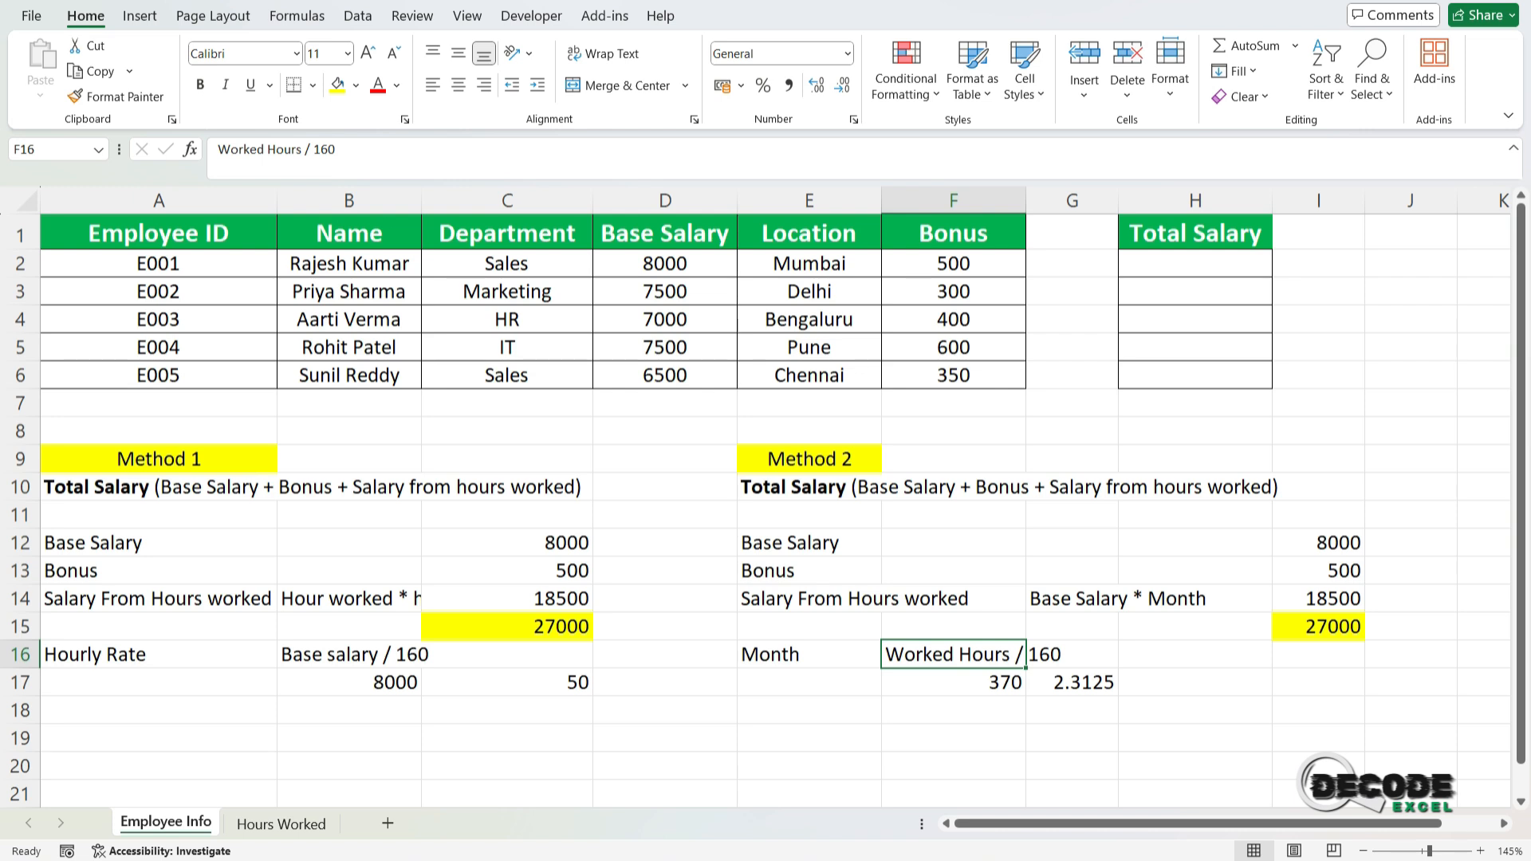
click(1194, 264)
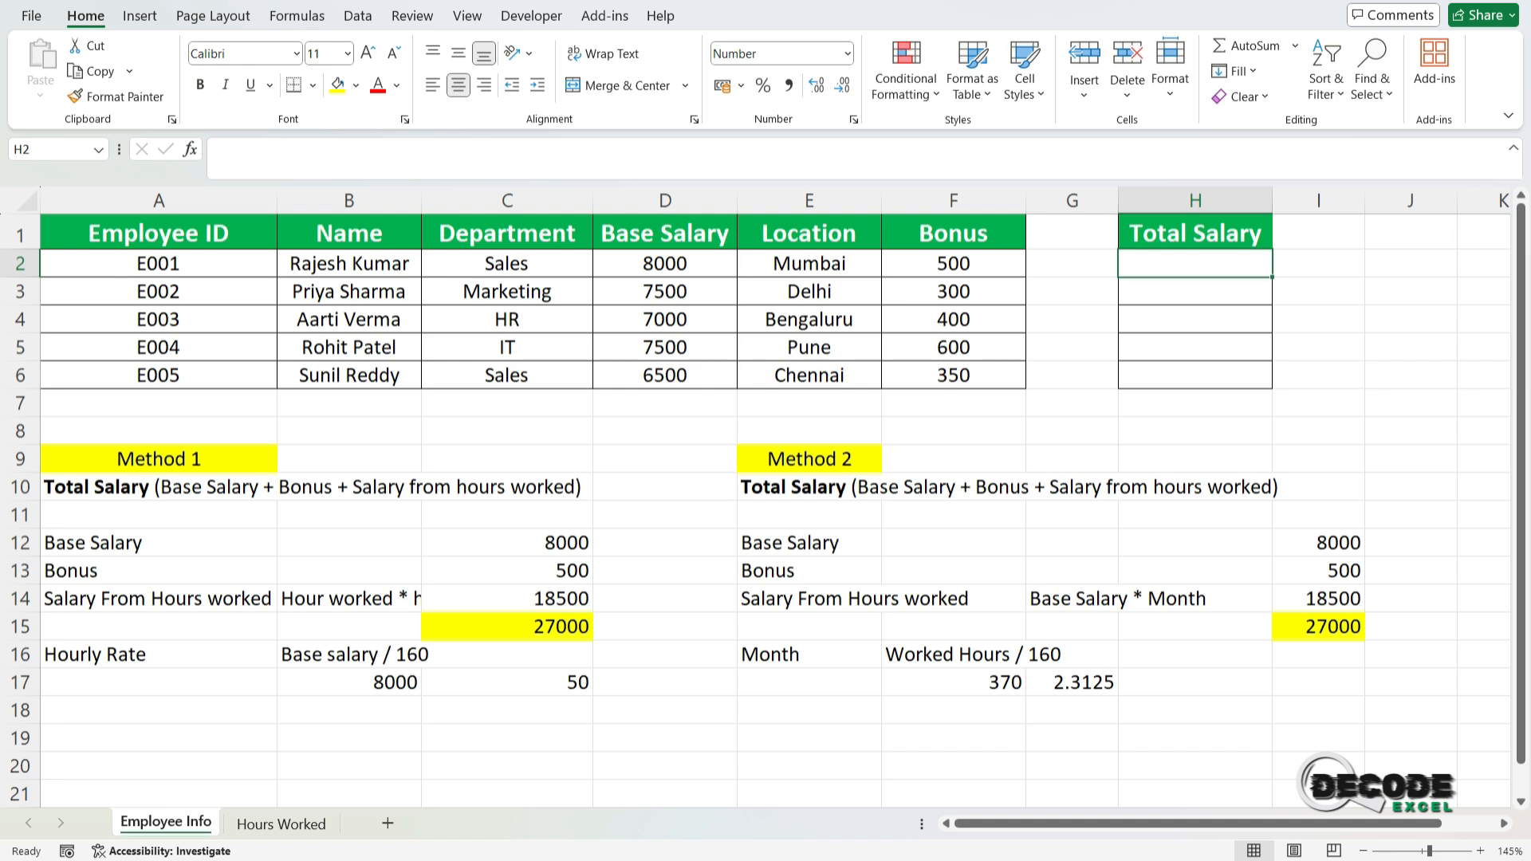
click(507, 543)
click(507, 571)
click(507, 599)
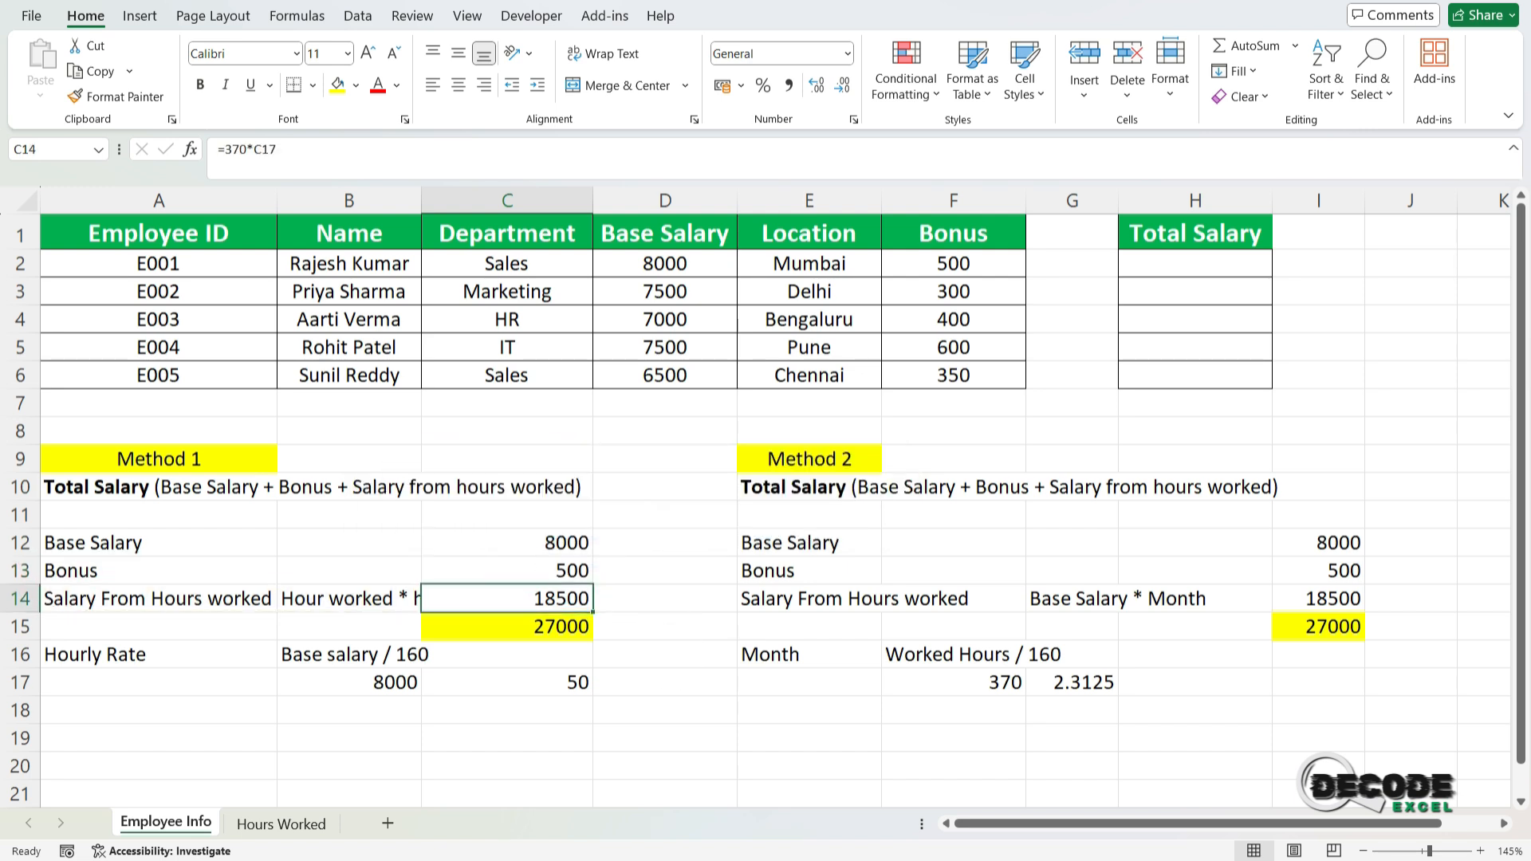
Step: Begin the Total Salary formula in H2 with the base salary lookup =XLOOKUP(A2,A:A,D:D,0)
click(1195, 264)
text(=xloo)
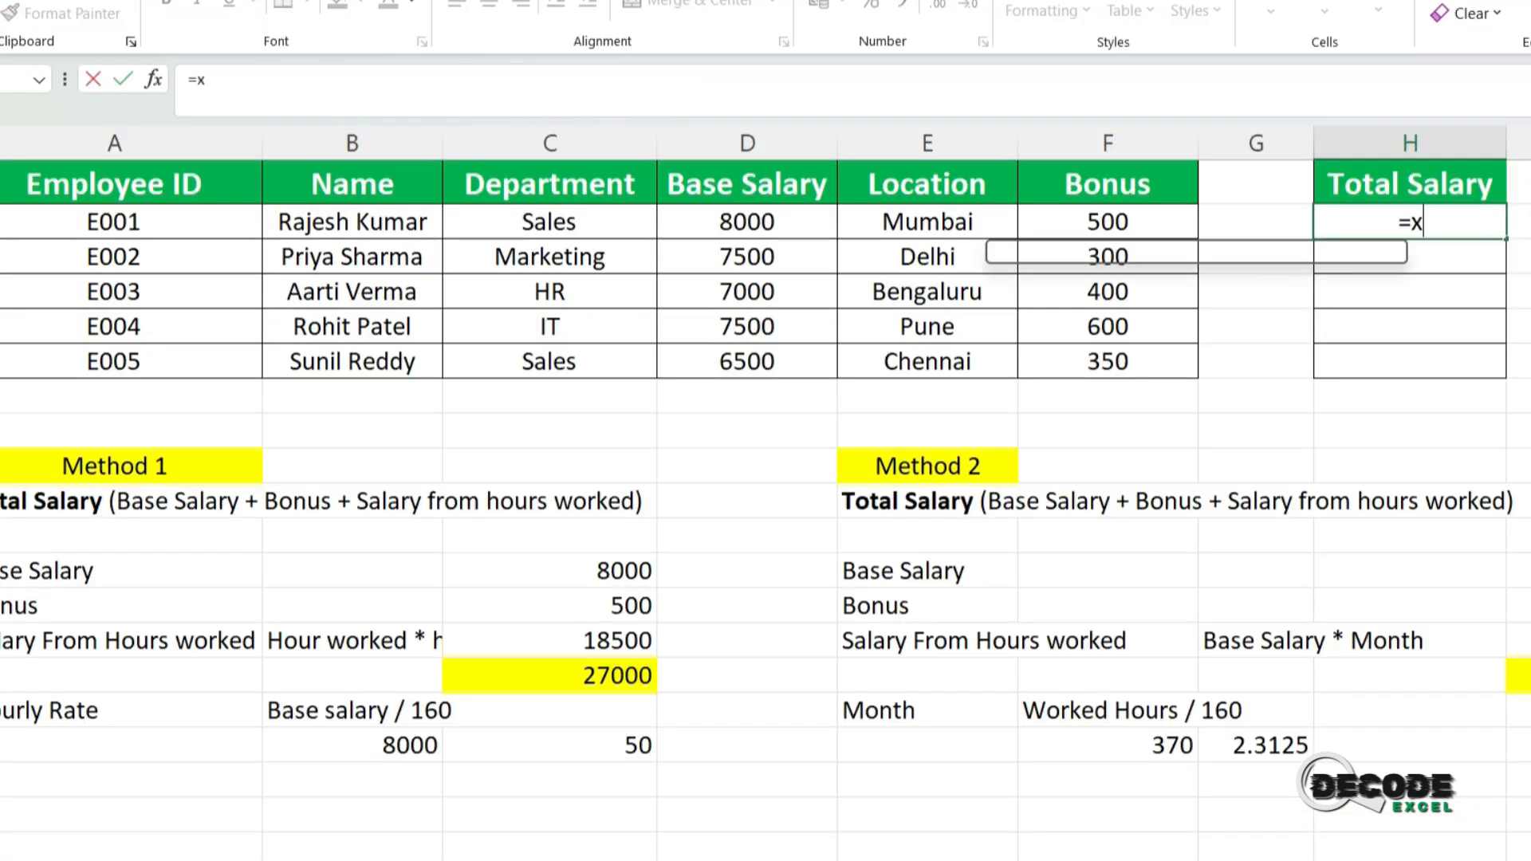
key(Tab)
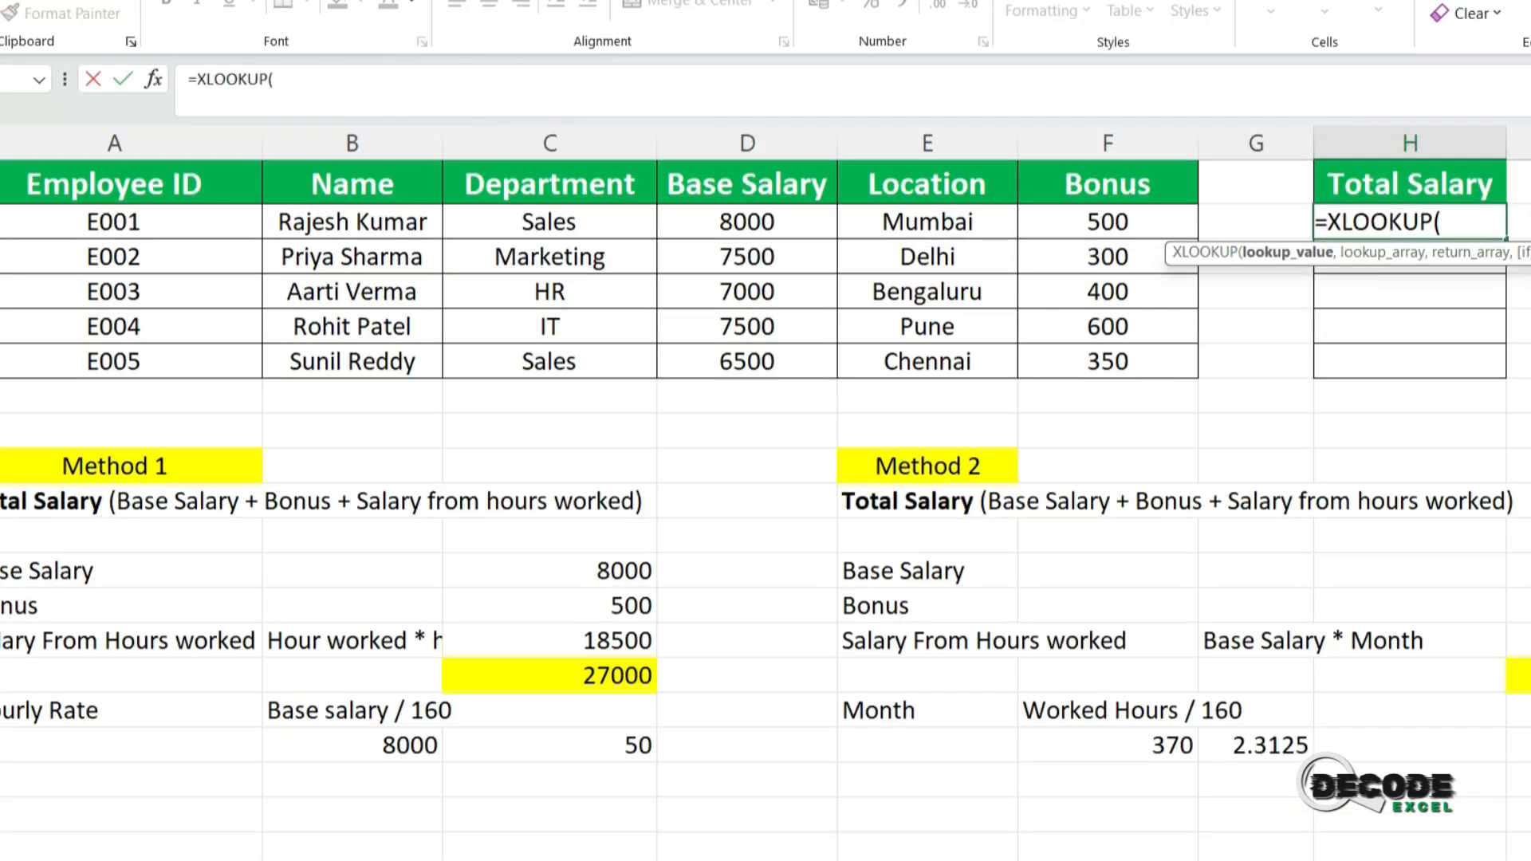
text(A2,)
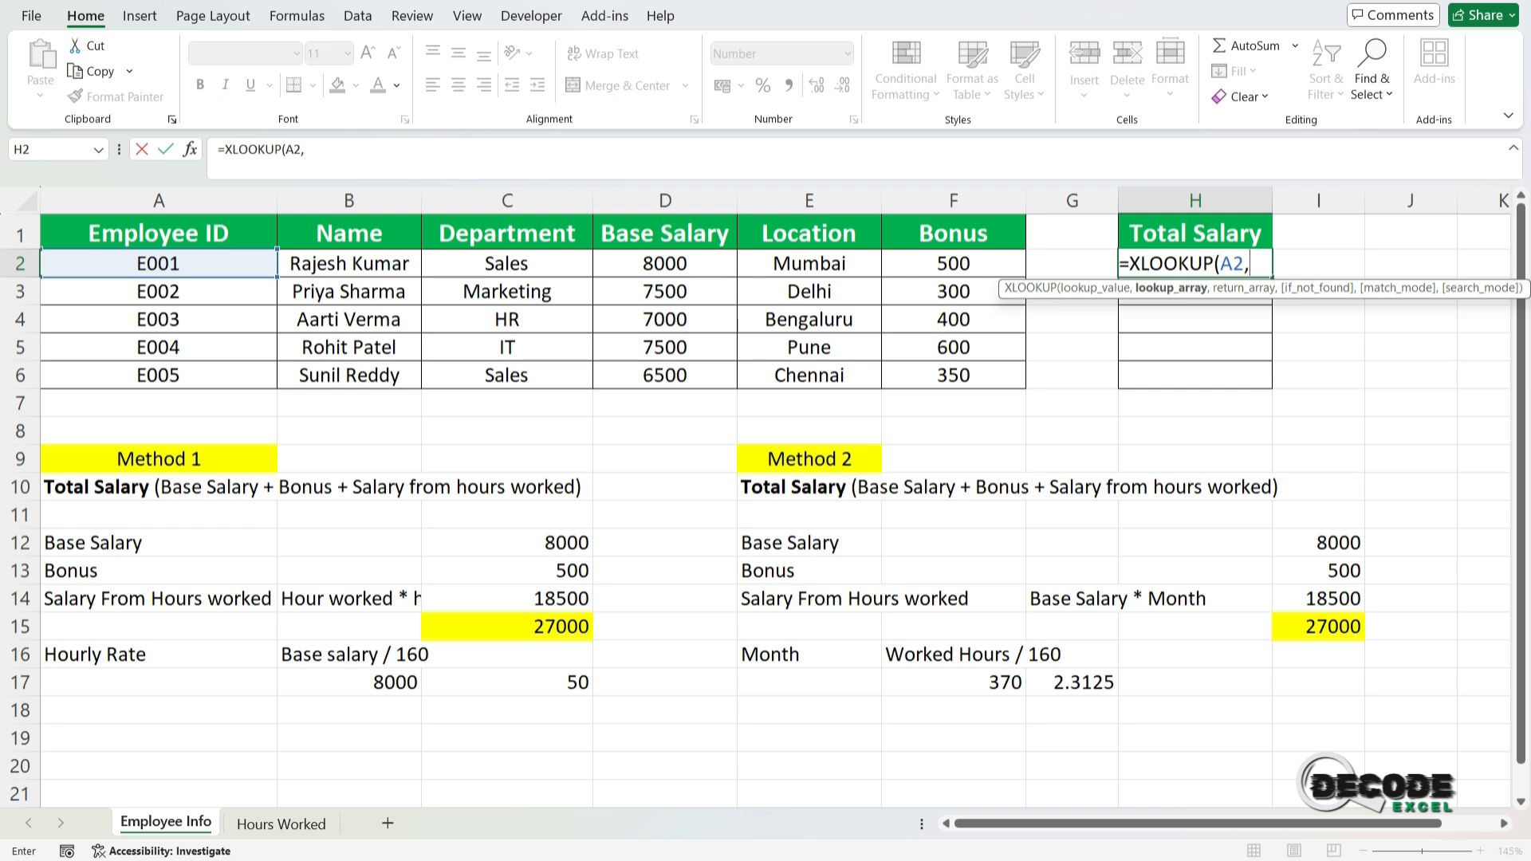
click(159, 200)
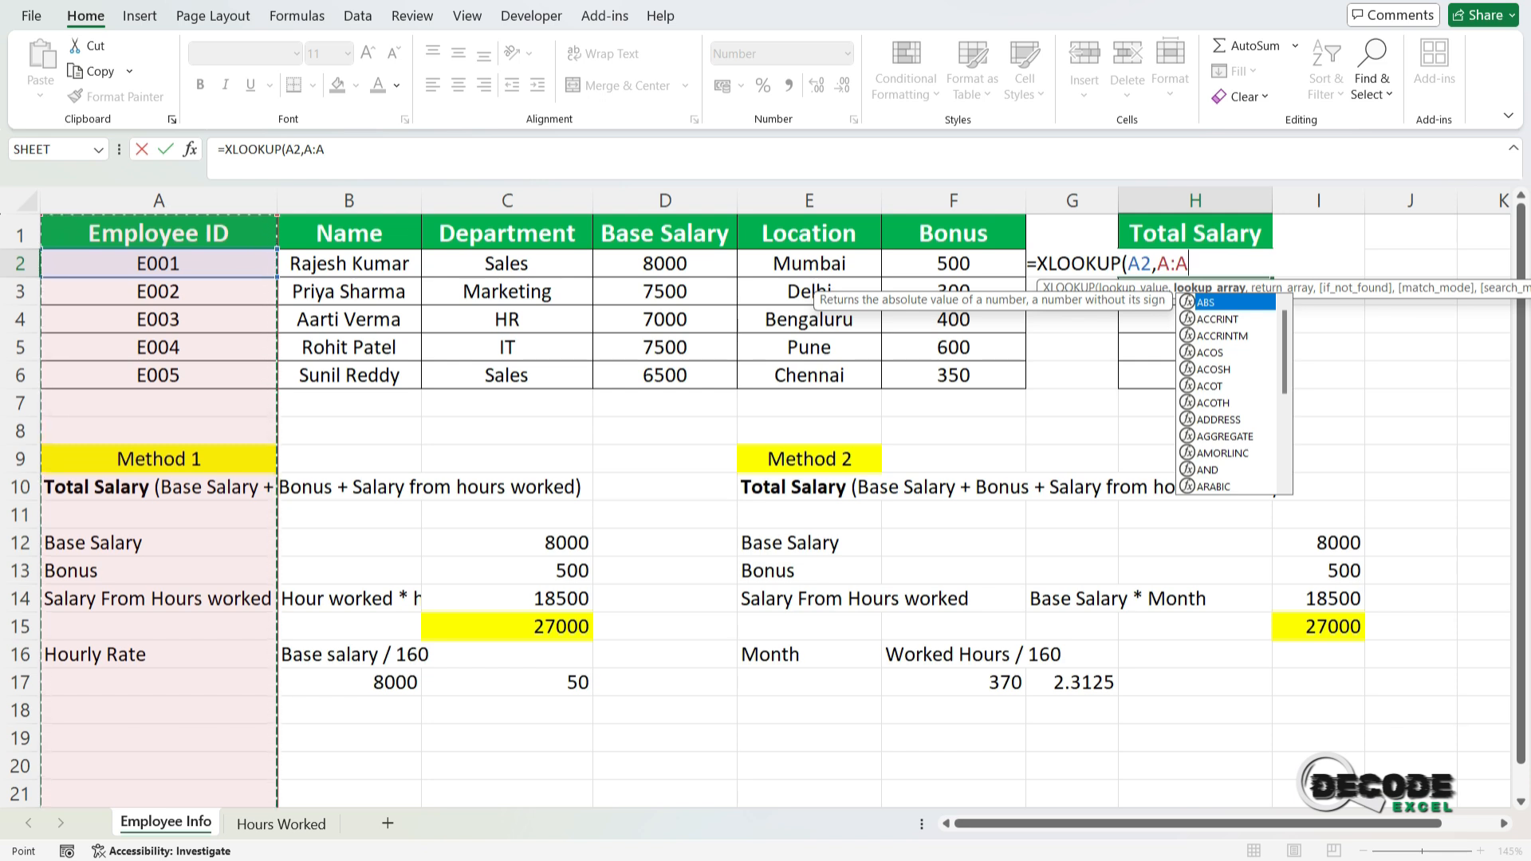
text(,)
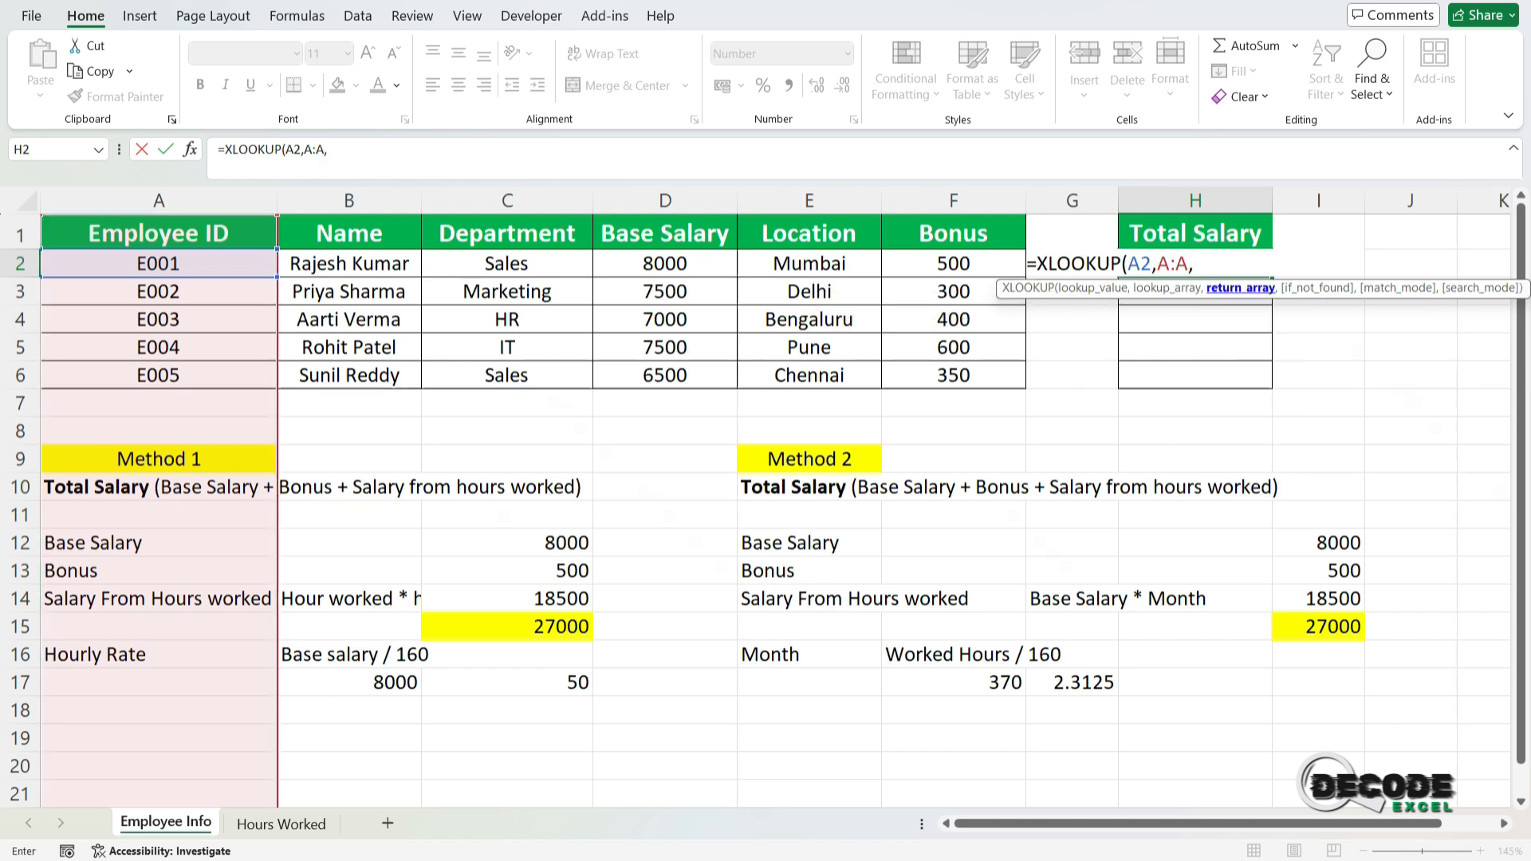
drag(664, 264, 665, 376)
click(665, 200)
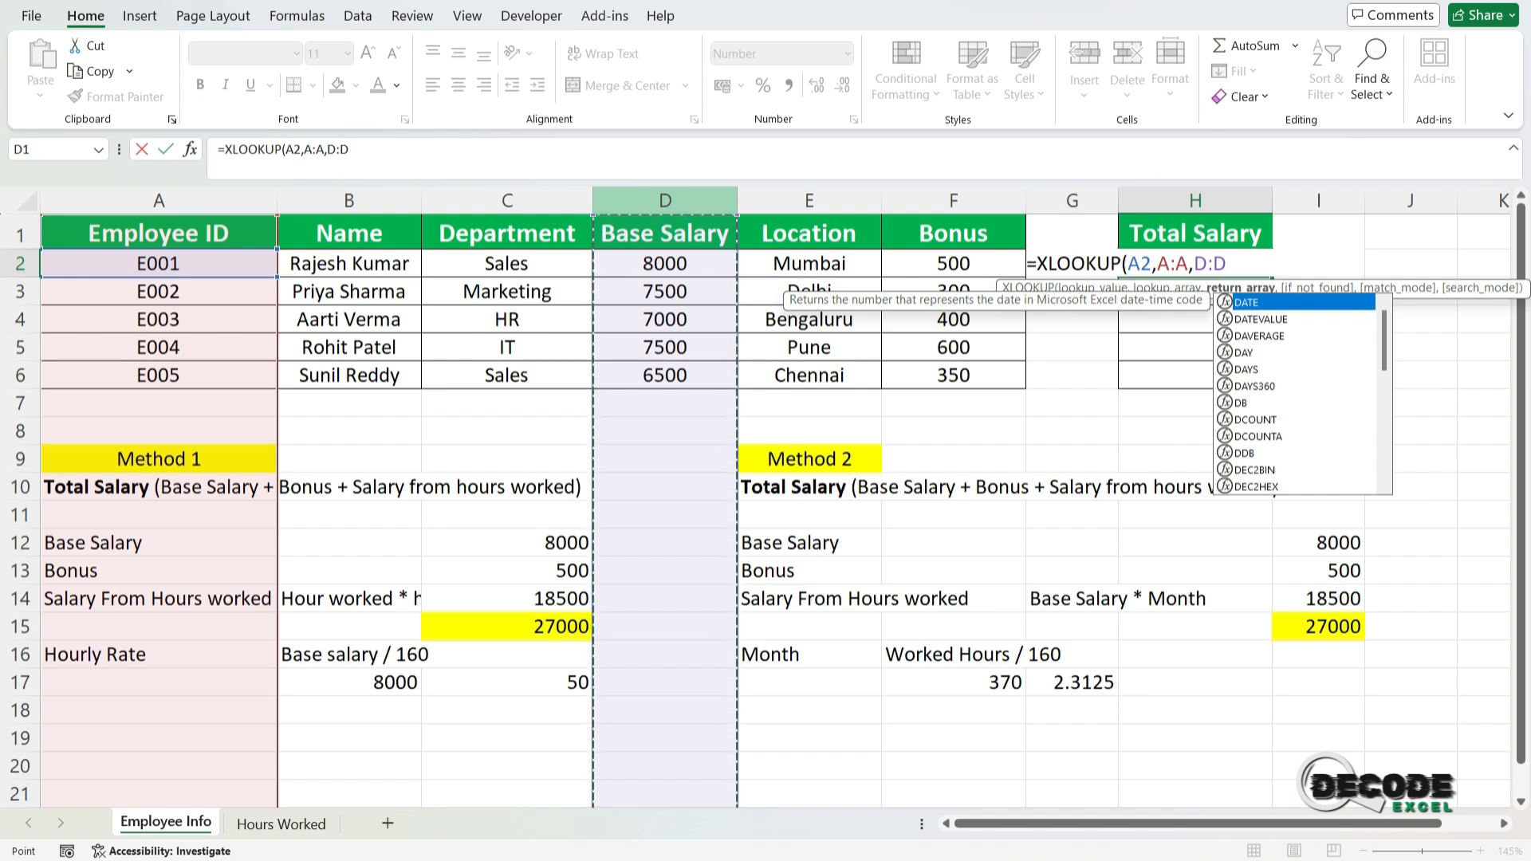
text(,0)
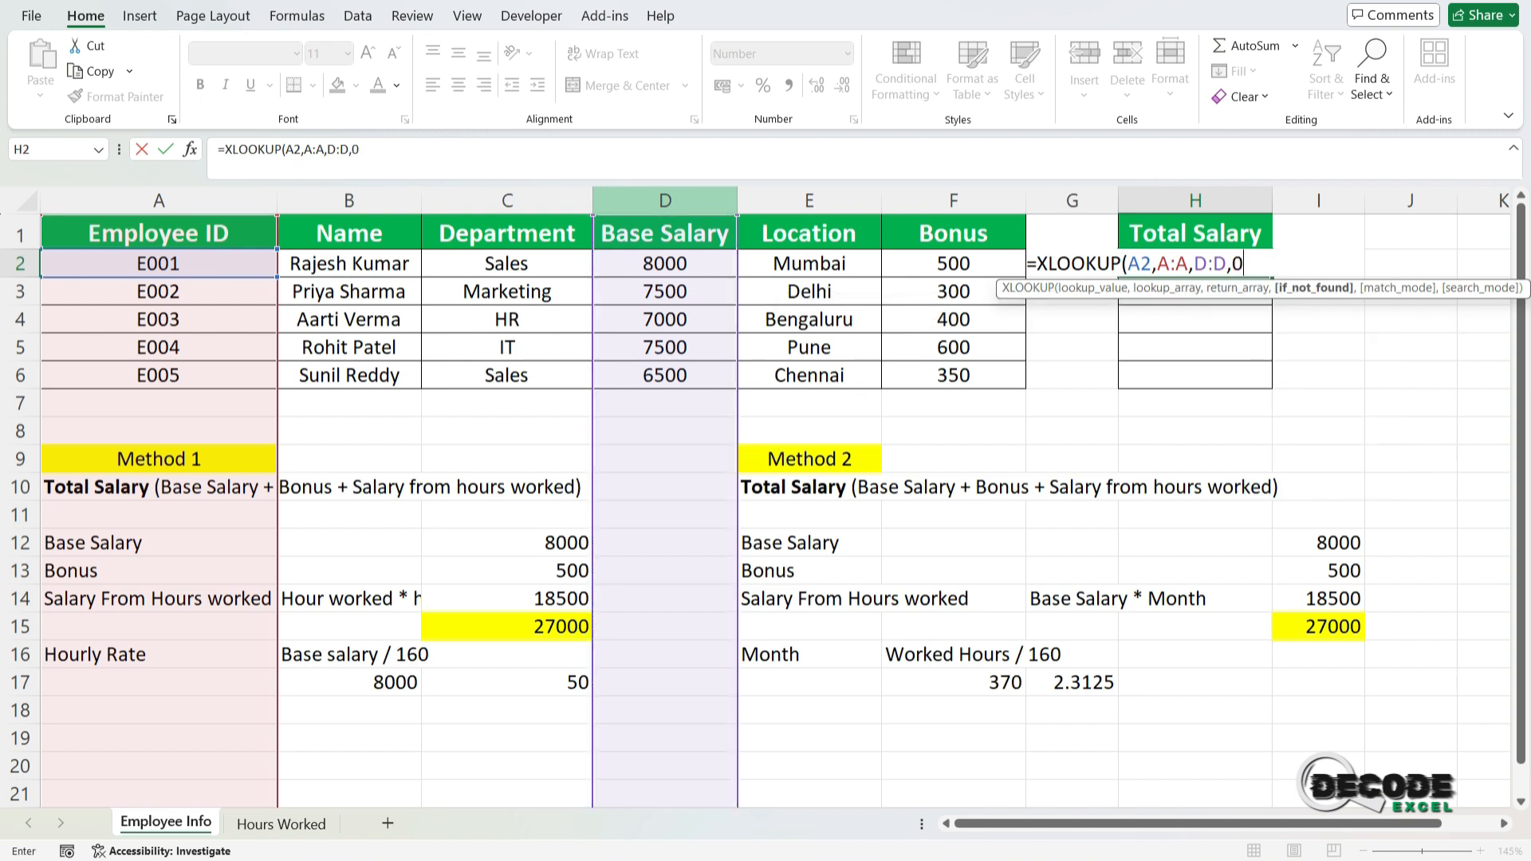
text())
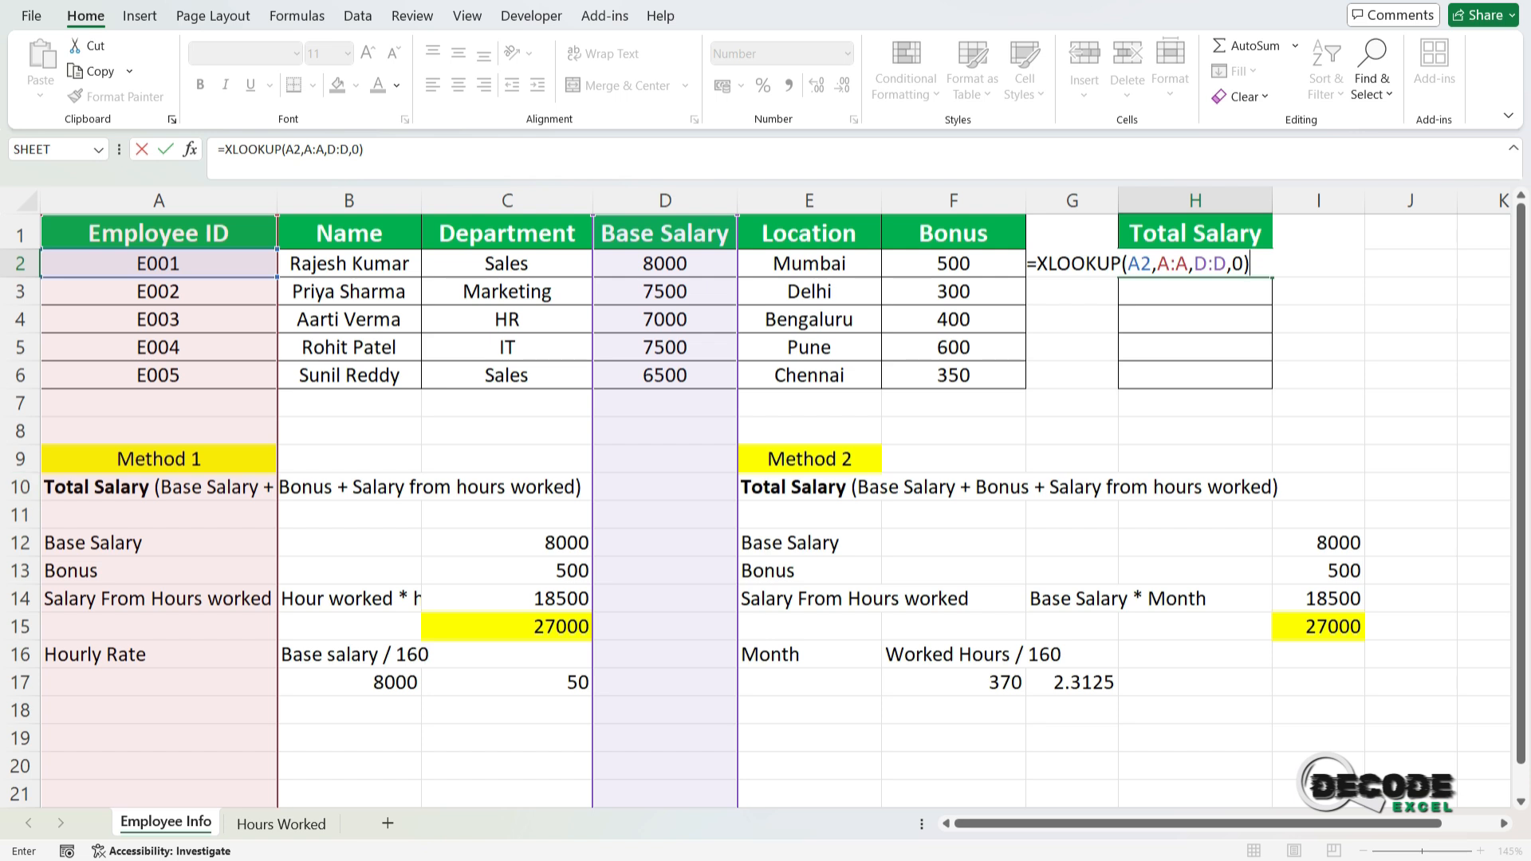
Step: Add the bonus lookup +XLOOKUP(A2,A:A,F:F,0) to the H2 formula
text(+XLOOKUP()
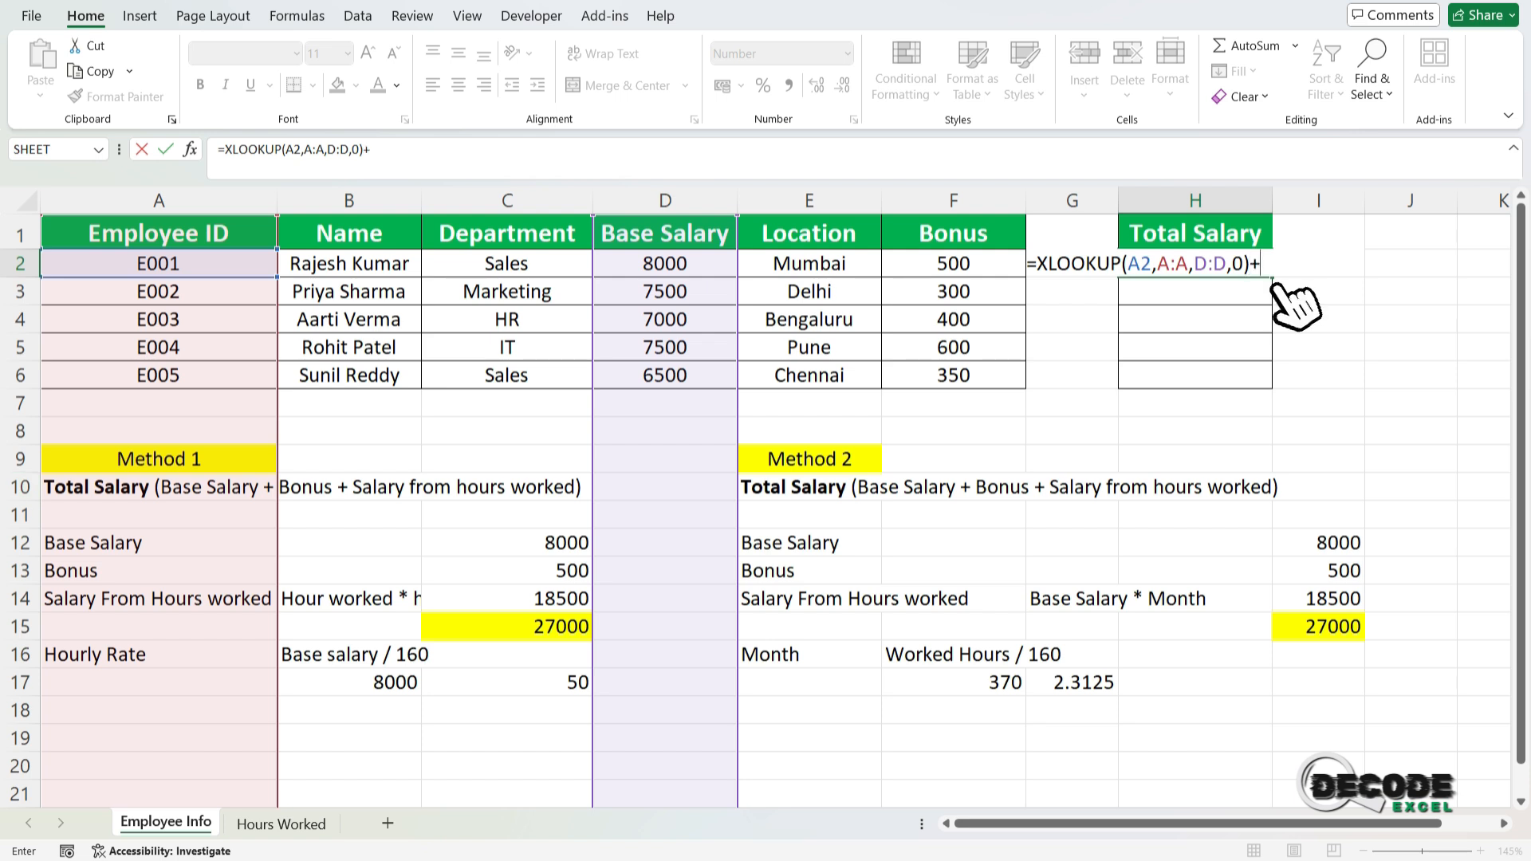
click(159, 264)
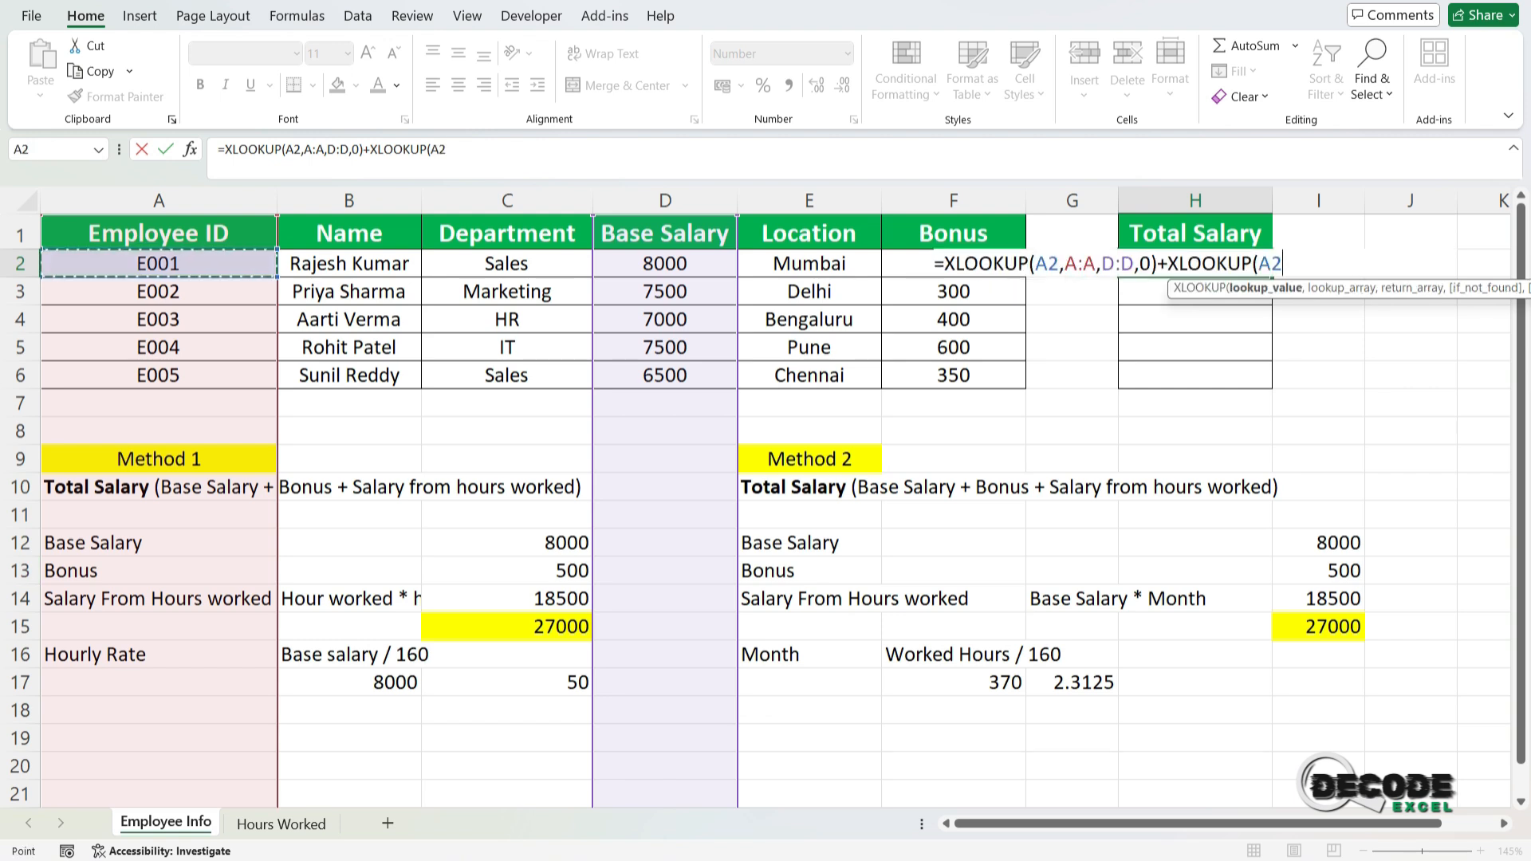
text(,)
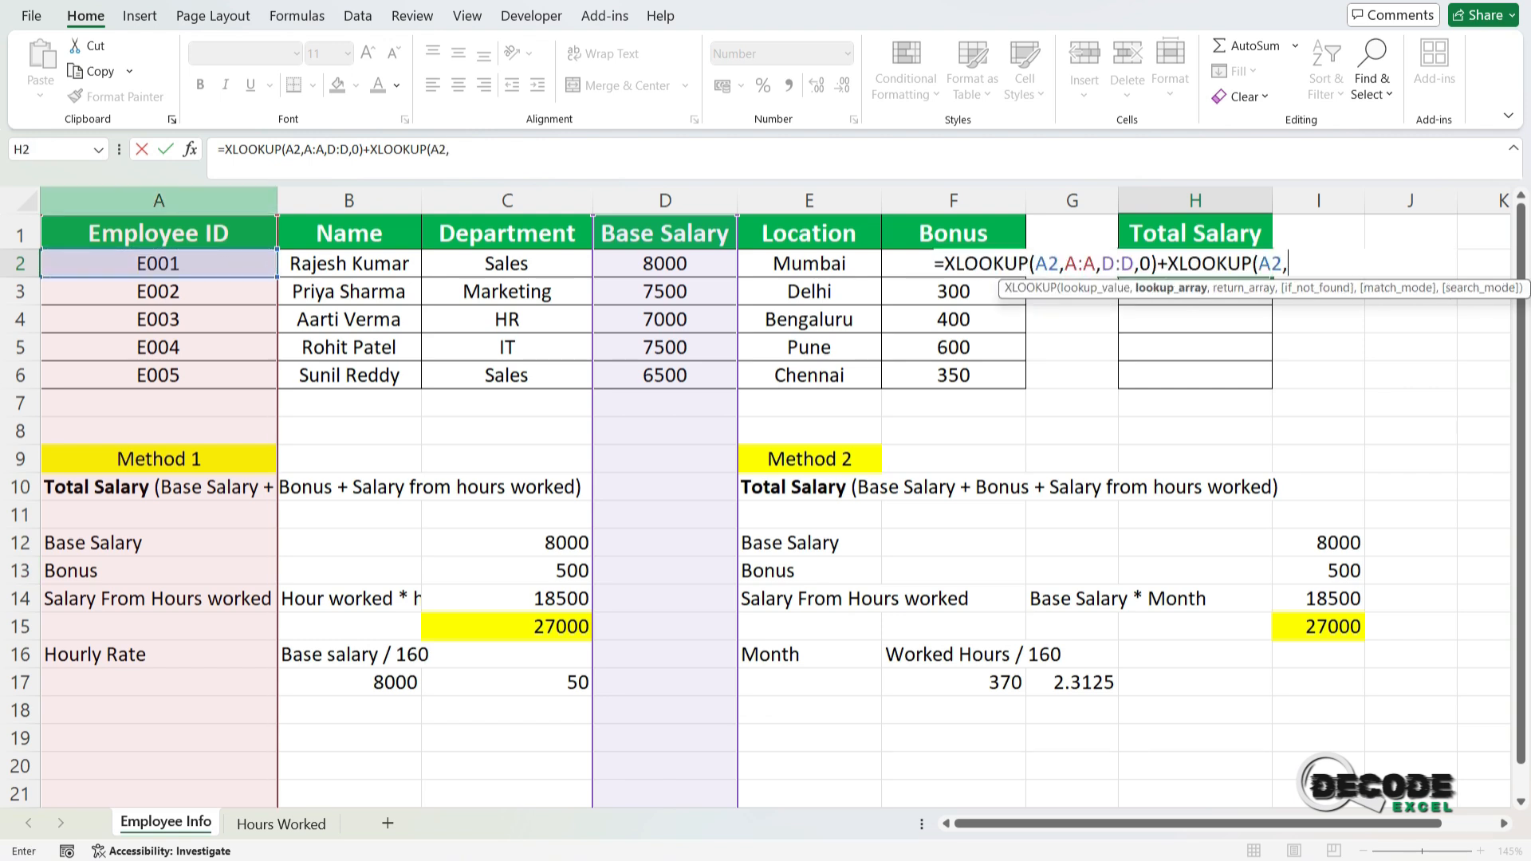
click(159, 201)
text(,)
click(953, 201)
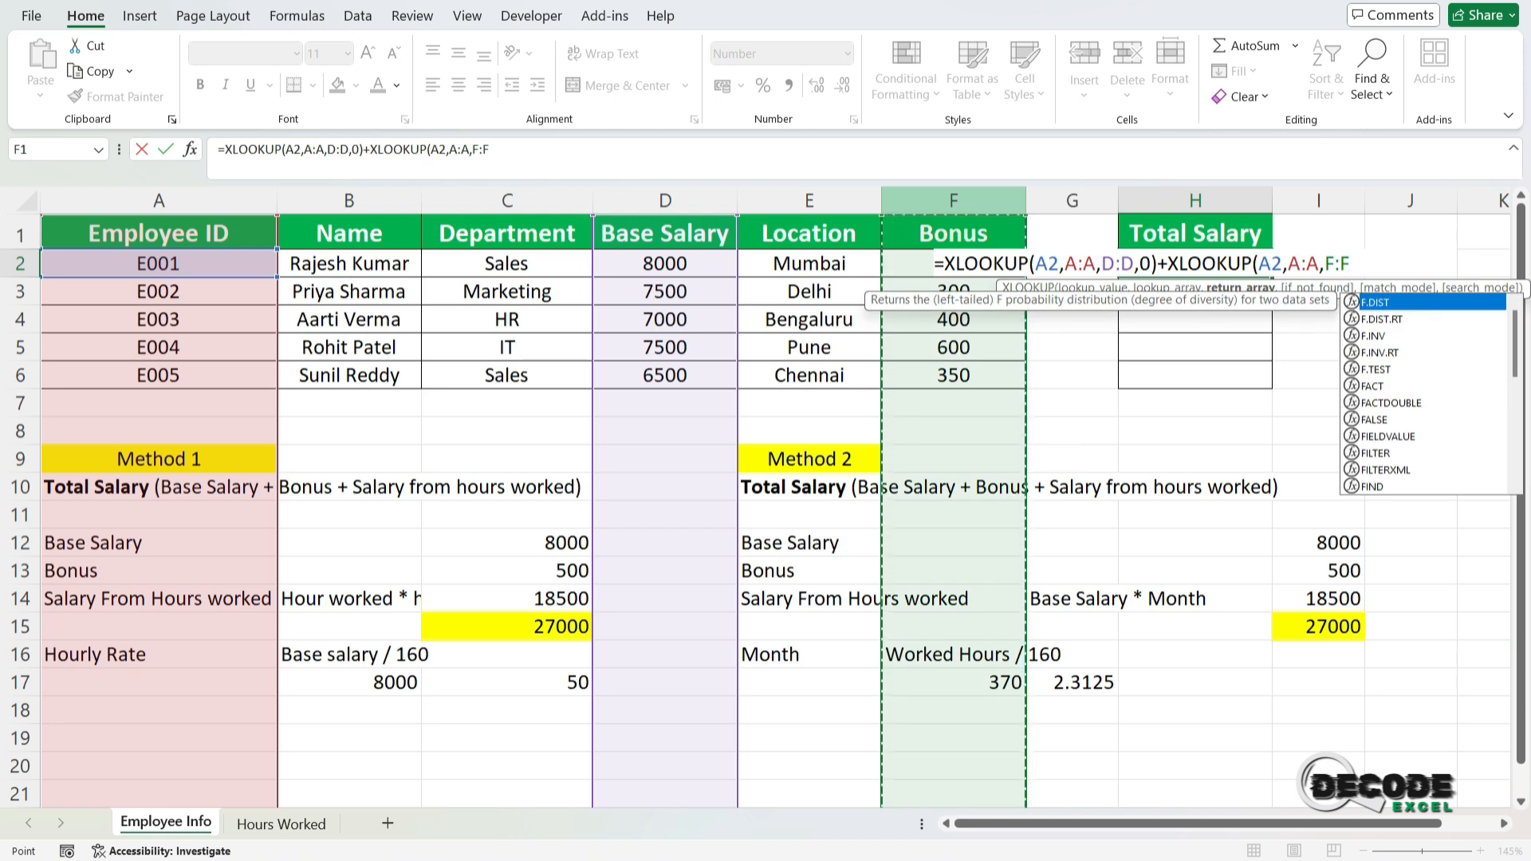
text(,0))
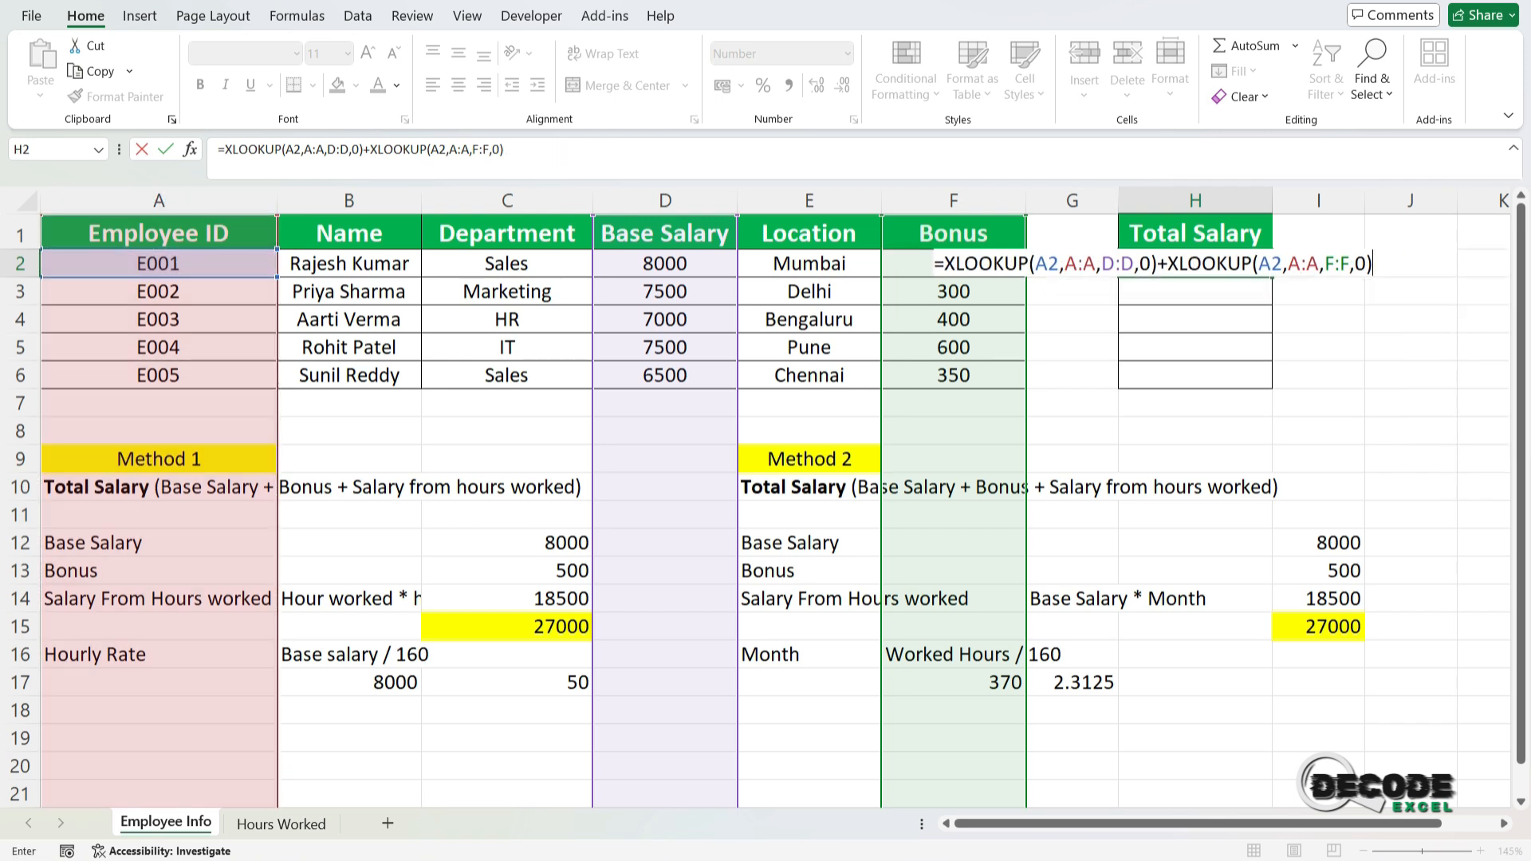
Step: Extend the H2 formula with the bracketed hourly rate and a multiplication sign: +(XLOOKUP(A2,A:A,D:D,0)/160)*
text(+XLOOKUP()
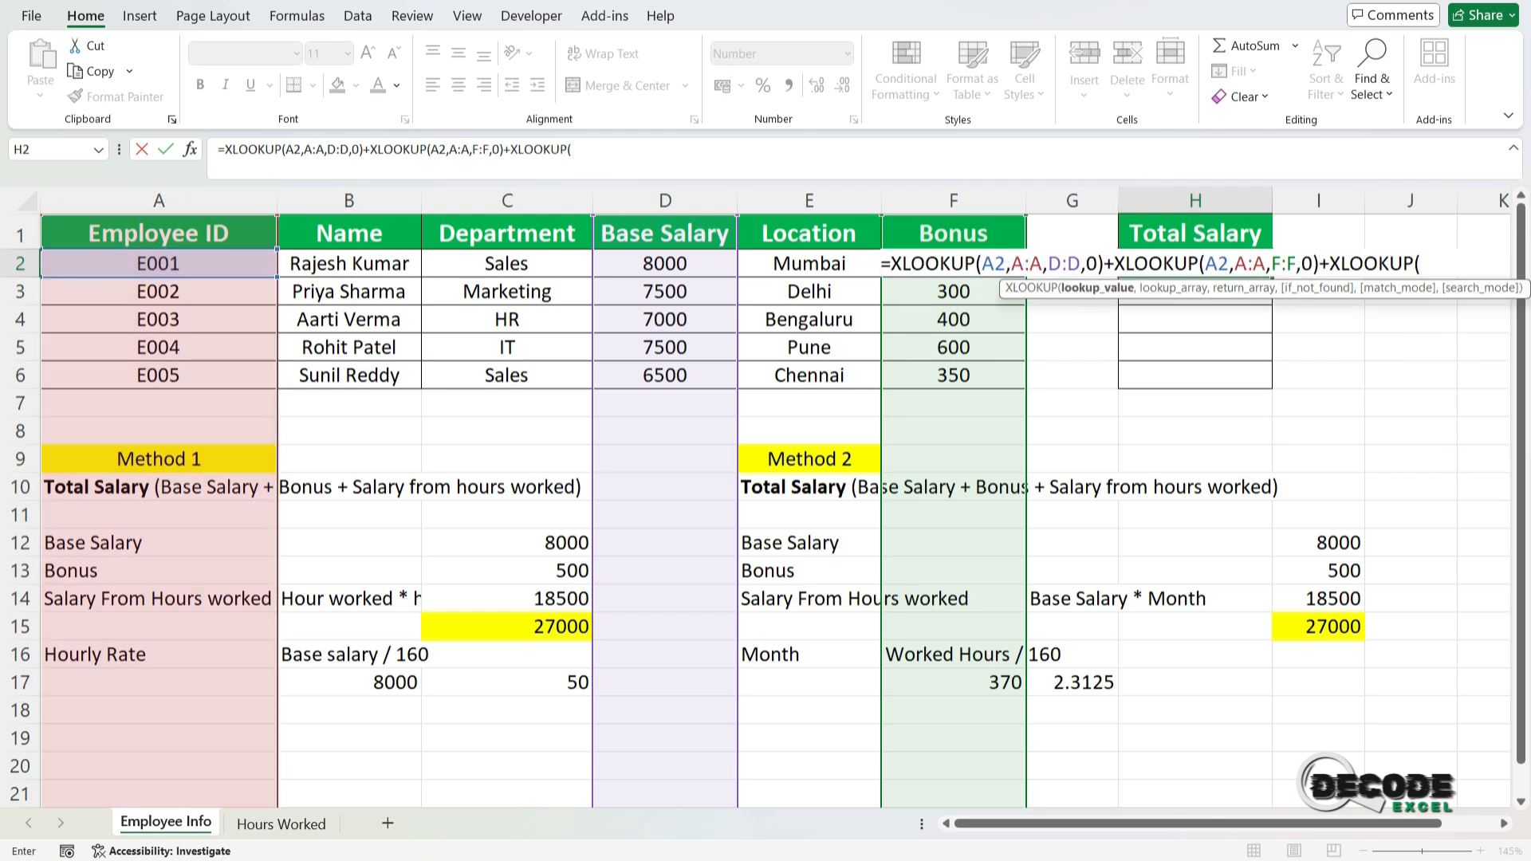
click(159, 264)
text(,)
click(158, 201)
text(,)
click(665, 201)
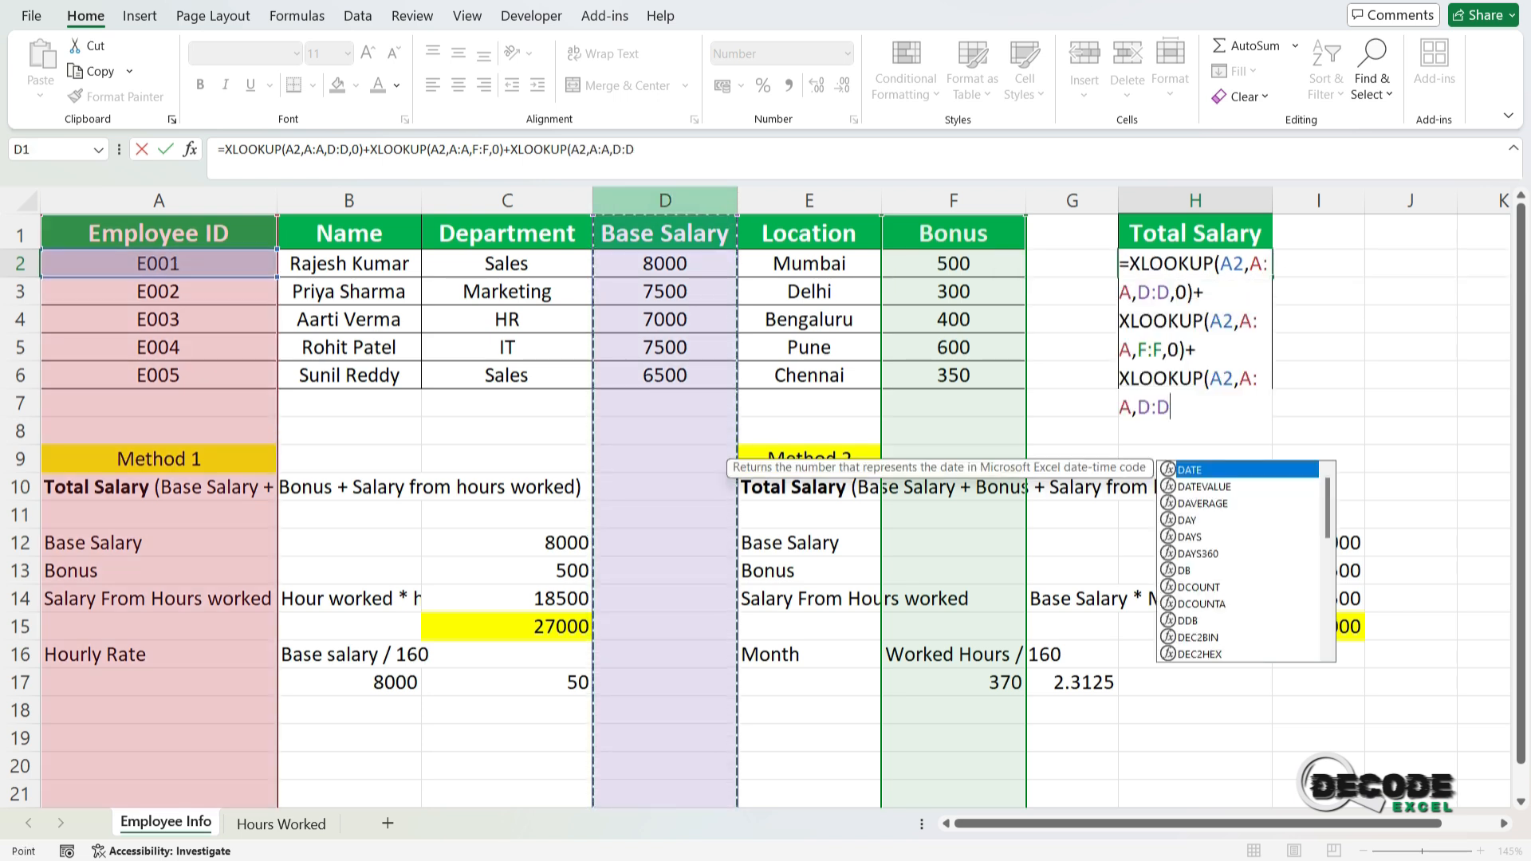
text(,0)
text()/)
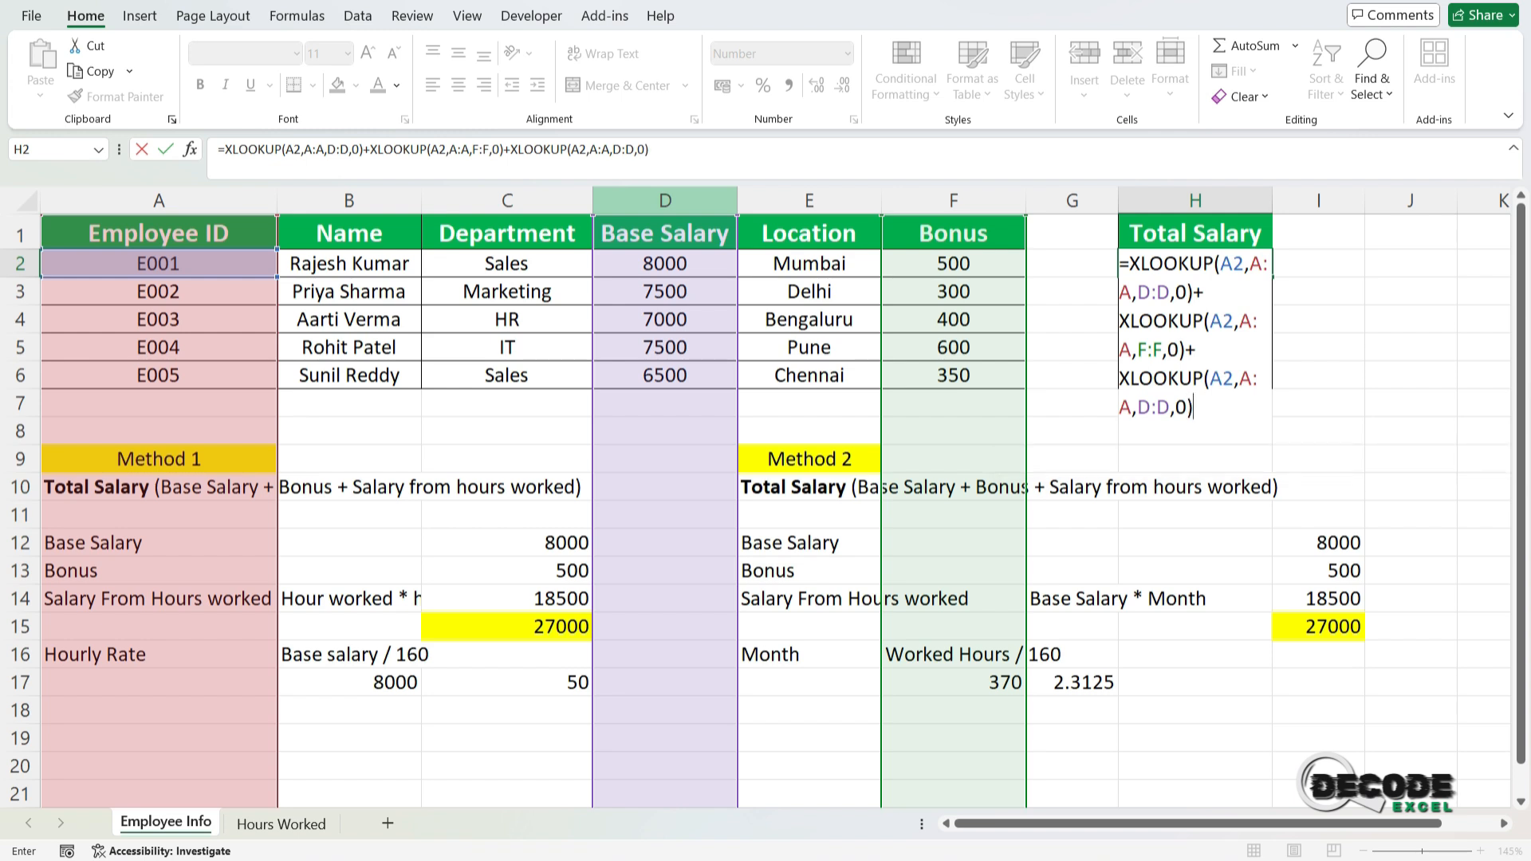
text(160)
text(*)
click(1120, 378)
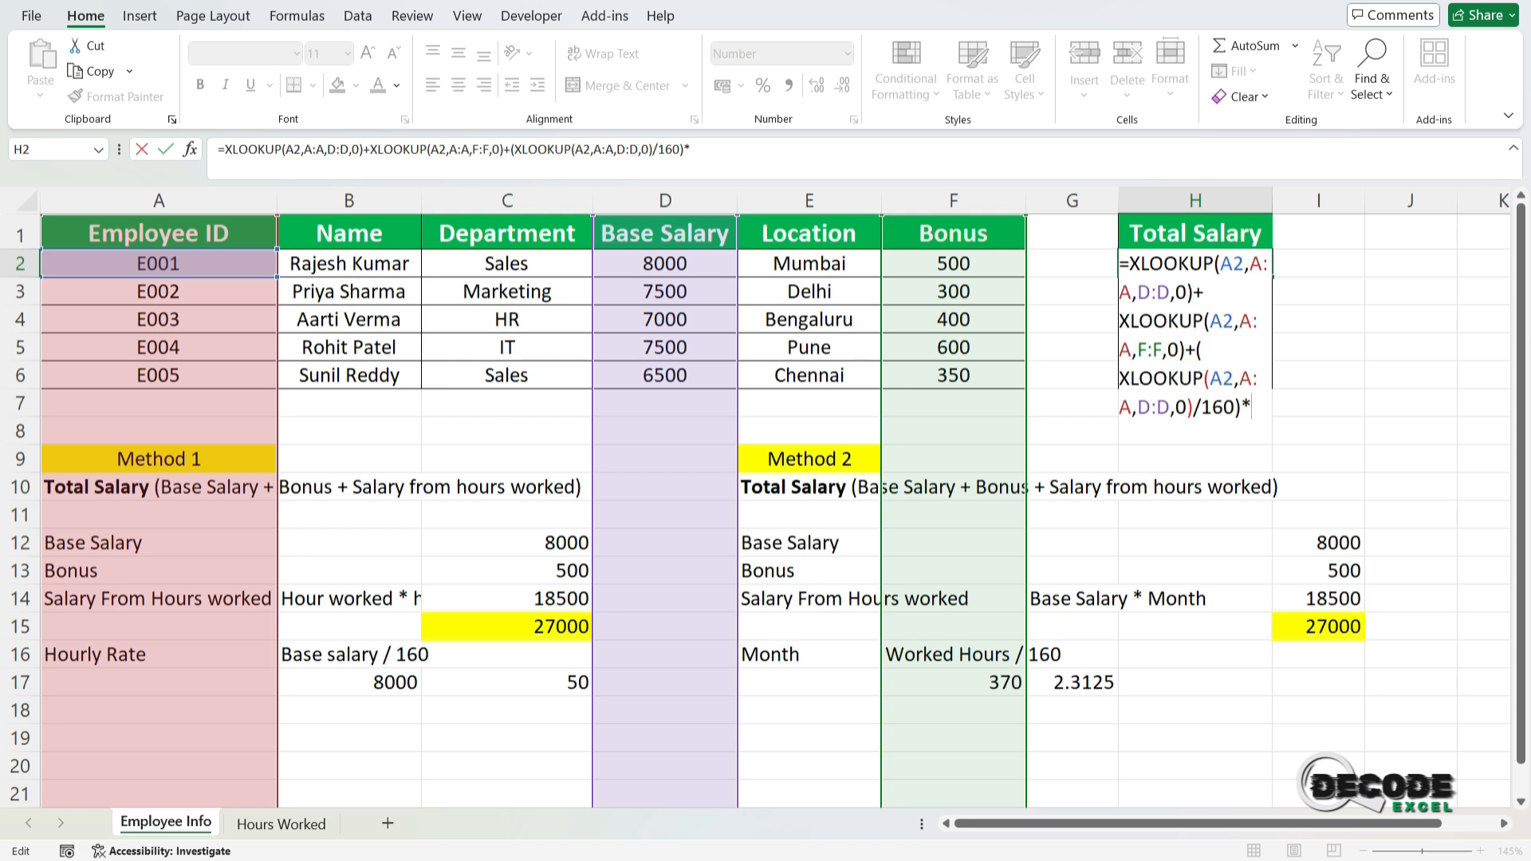
Step: Complete the H2 formula by multiplying the hourly rate by SUM('Hours Worked'!B2:E2), and enter it
text(SUM)
double_click(1186, 470)
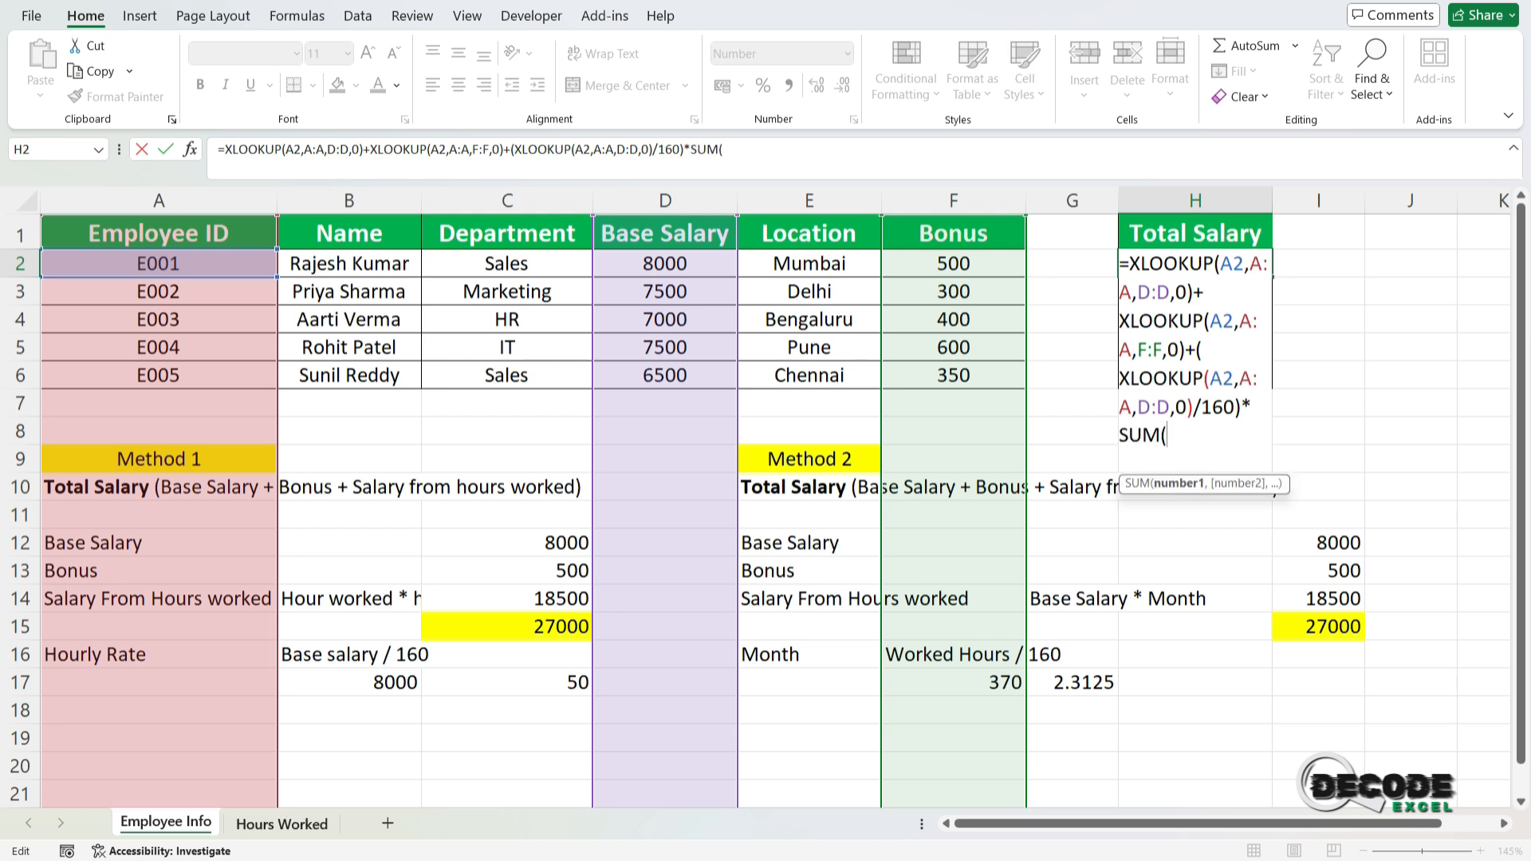
click(281, 823)
drag(221, 299, 581, 299)
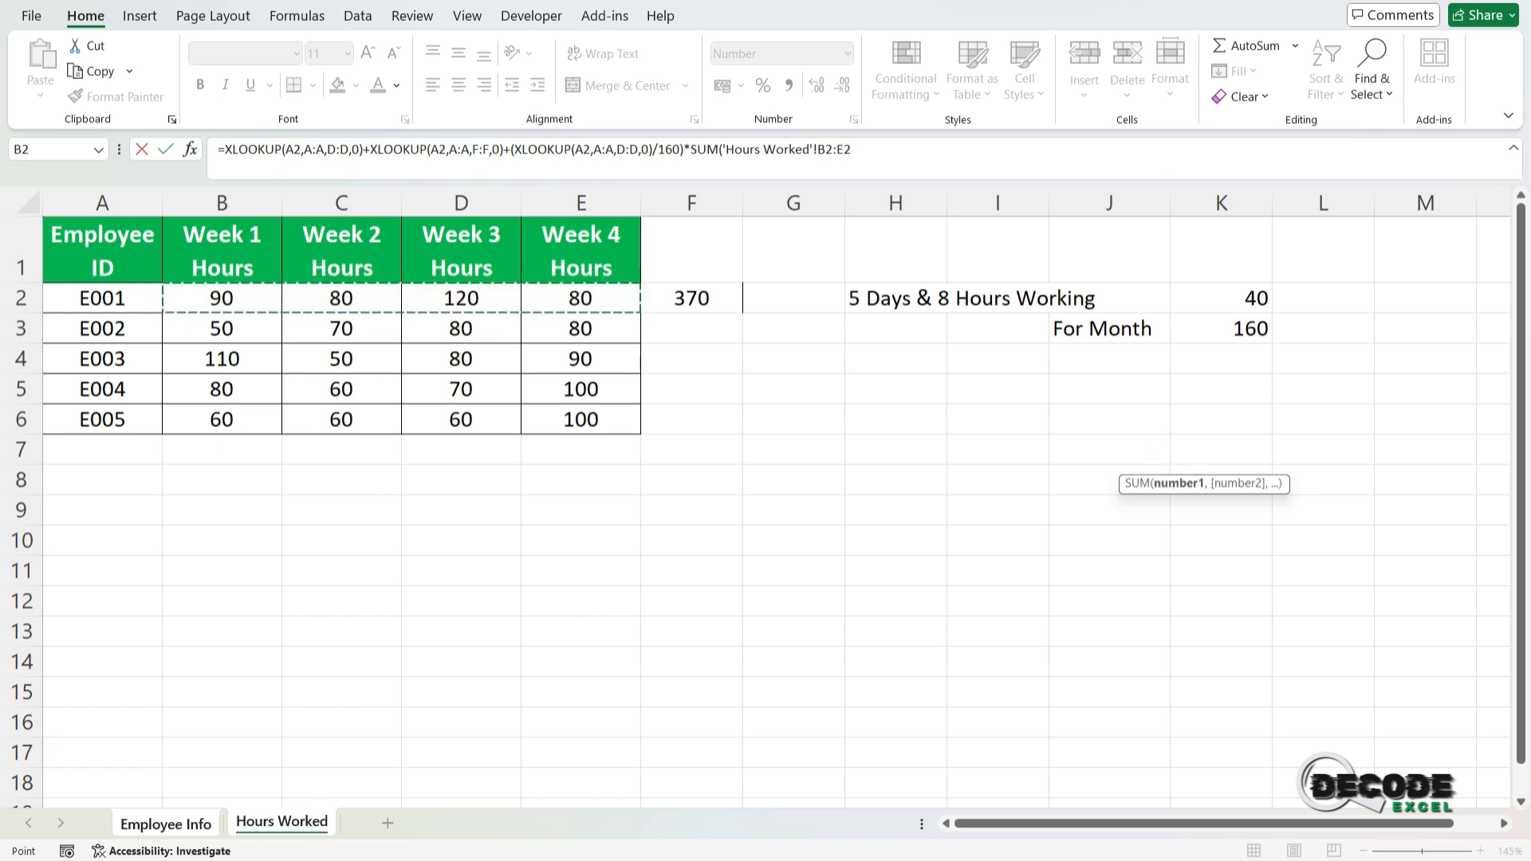
text())
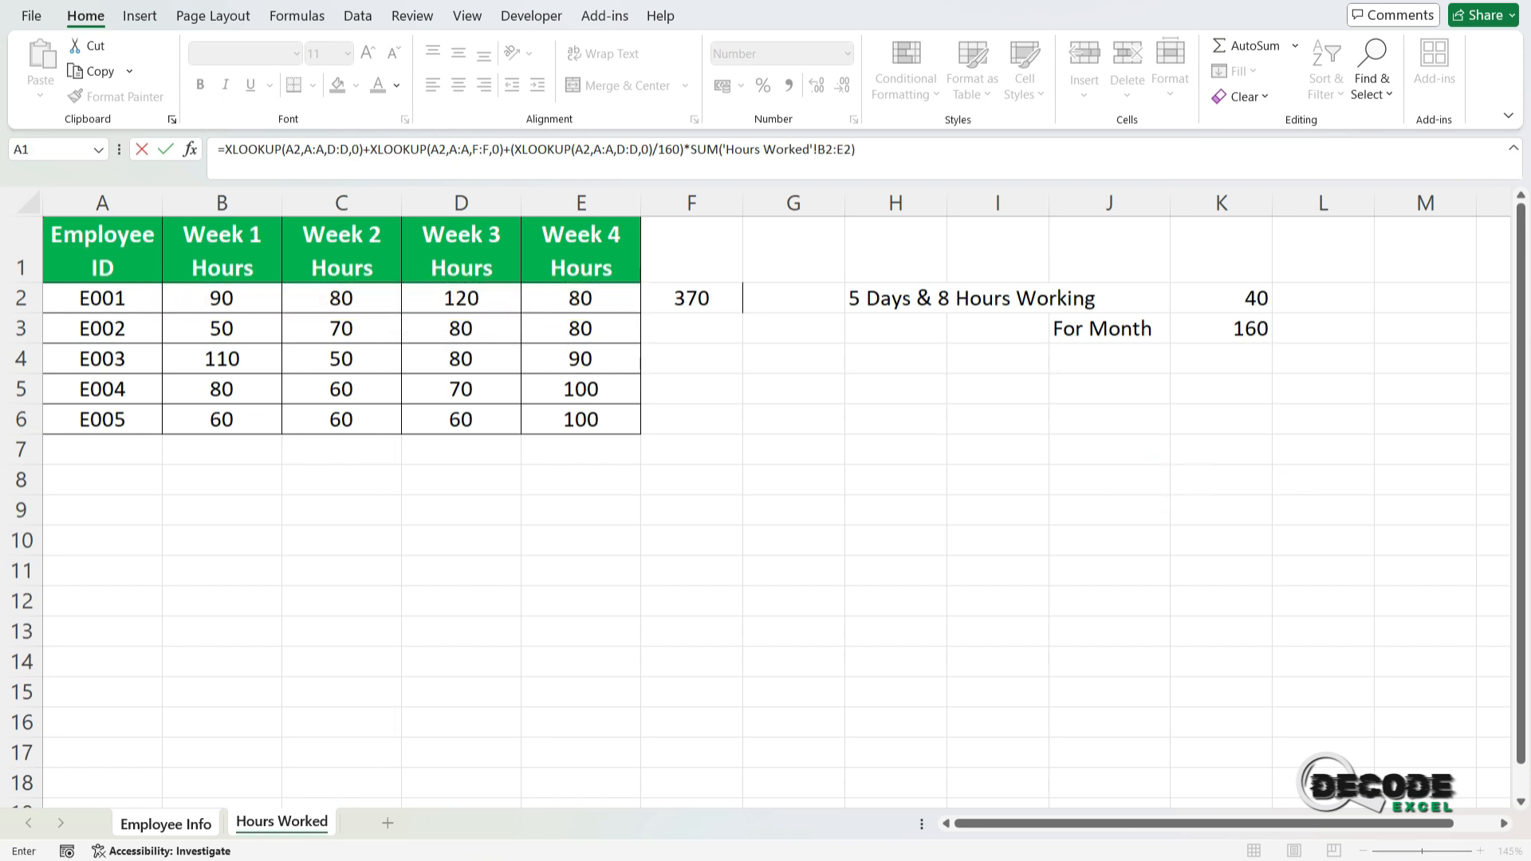
key(Return)
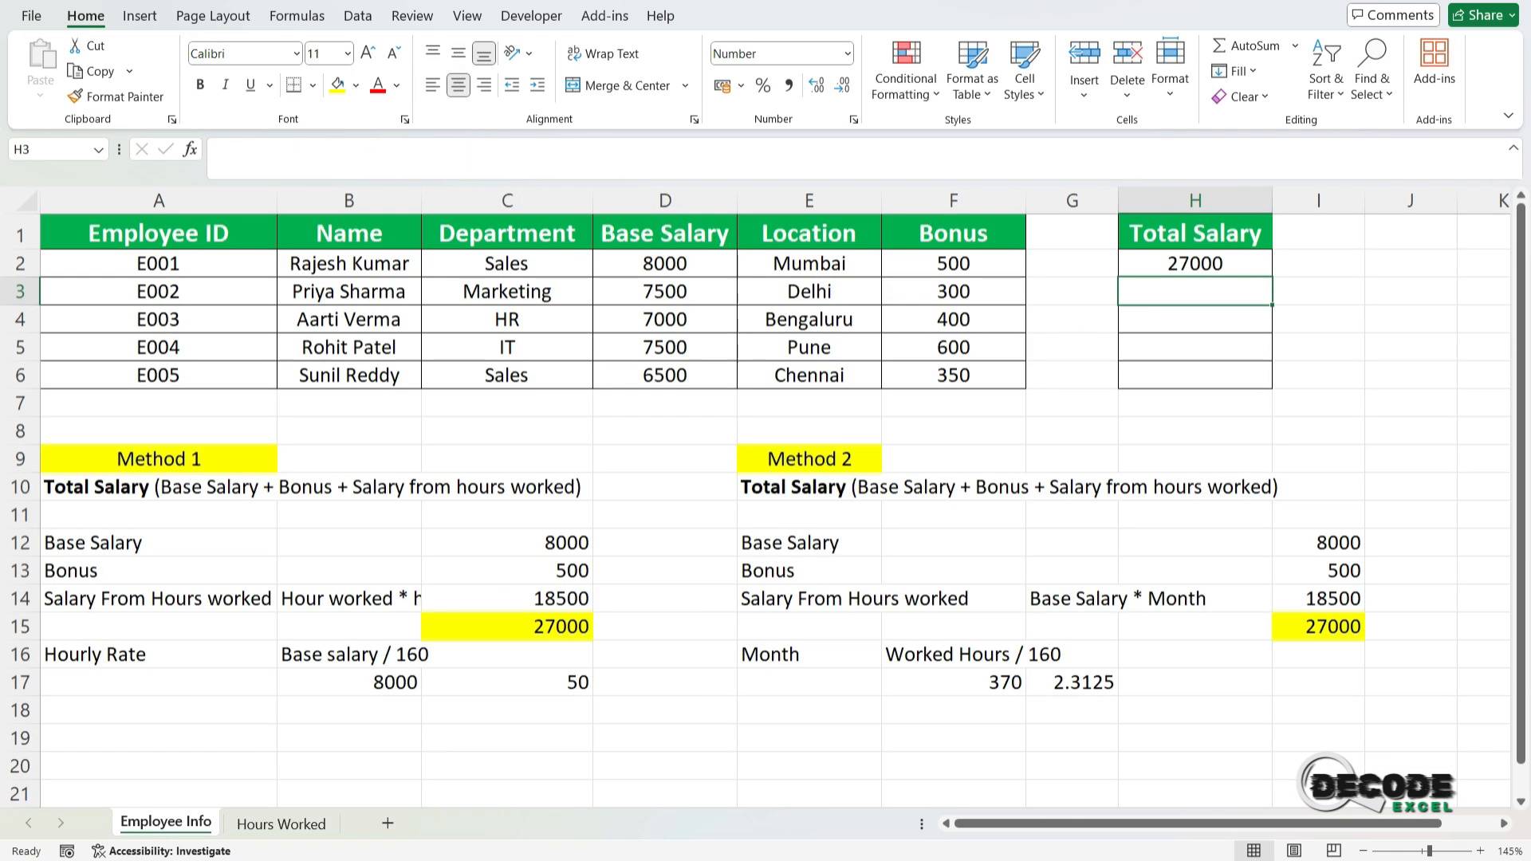
Step: Compare the H2 total salary with the Method 1 and Method 2 totals in C15 and I15 and their working labels
click(1248, 272)
click(570, 634)
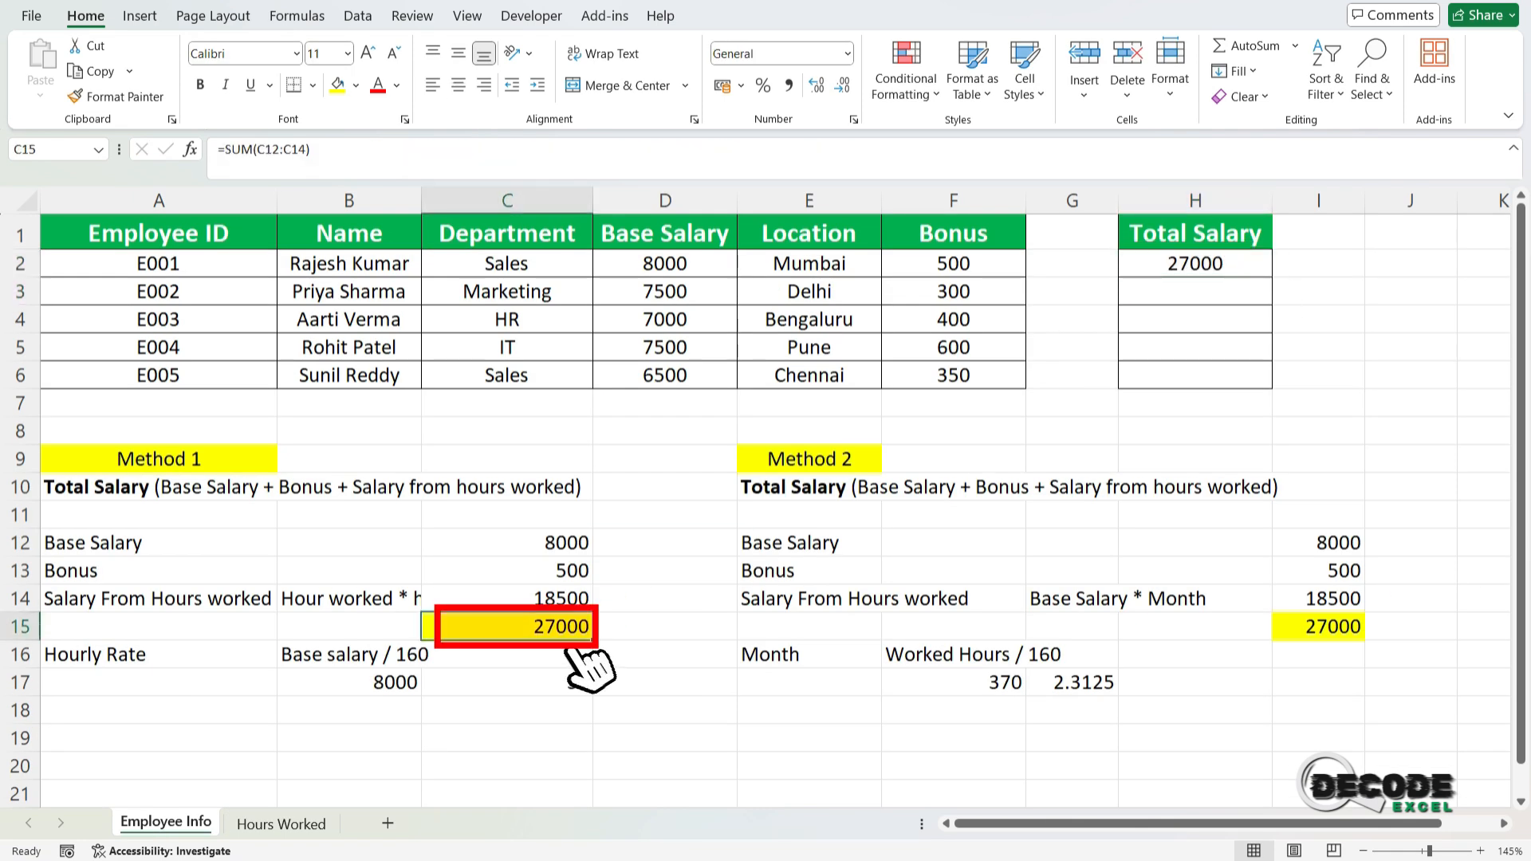
click(1318, 627)
click(349, 459)
drag(159, 460, 158, 571)
click(159, 655)
click(808, 654)
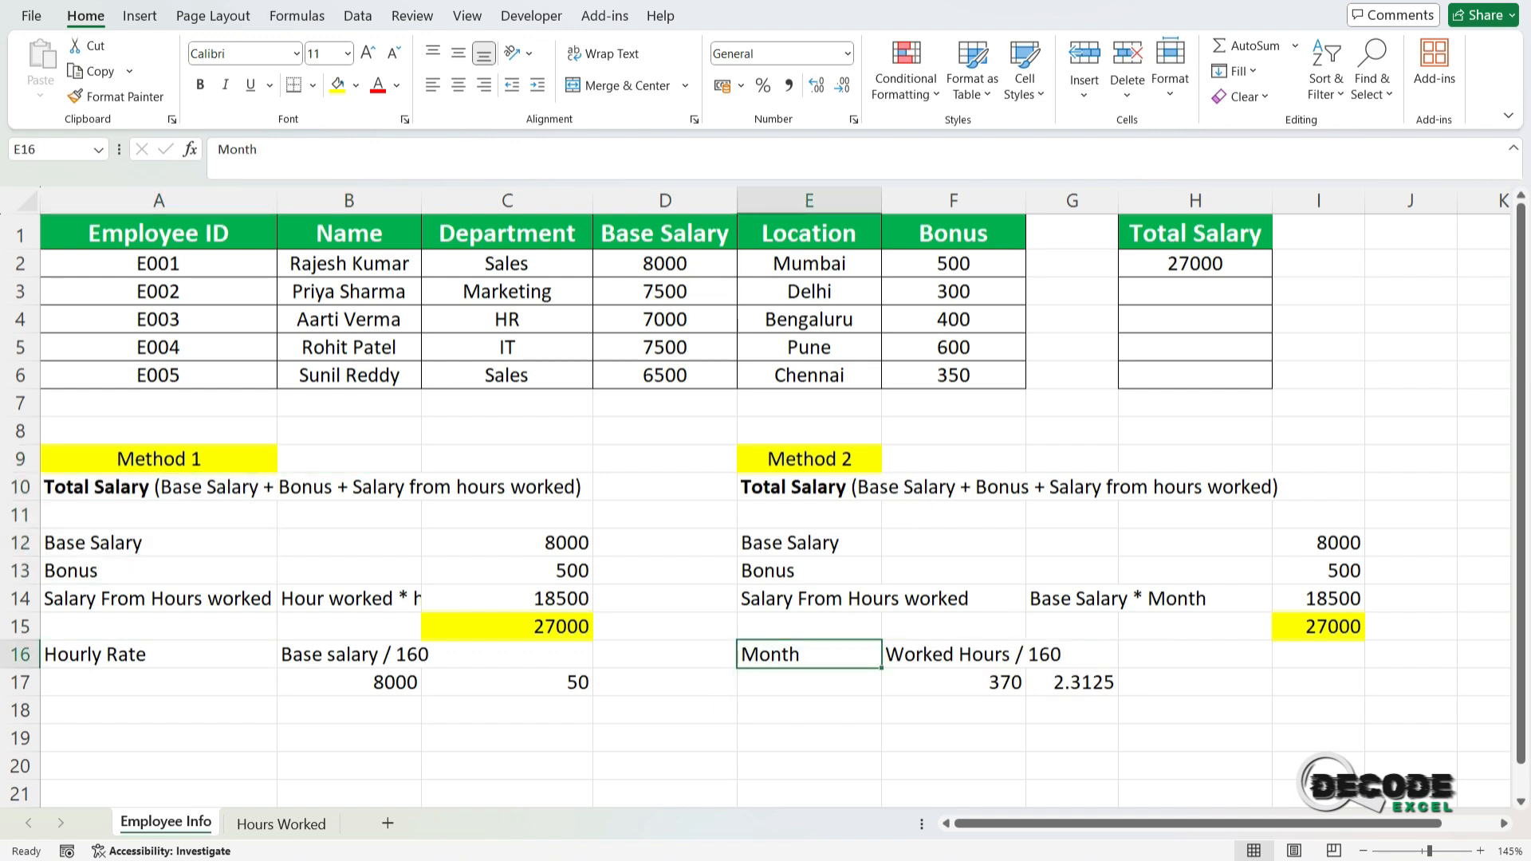
Step: Begin a Method 2 formula in I2 with the base salary lookup and a plus sign: =XLOOKUP(A2,A:A,D:D,0)+
click(1319, 264)
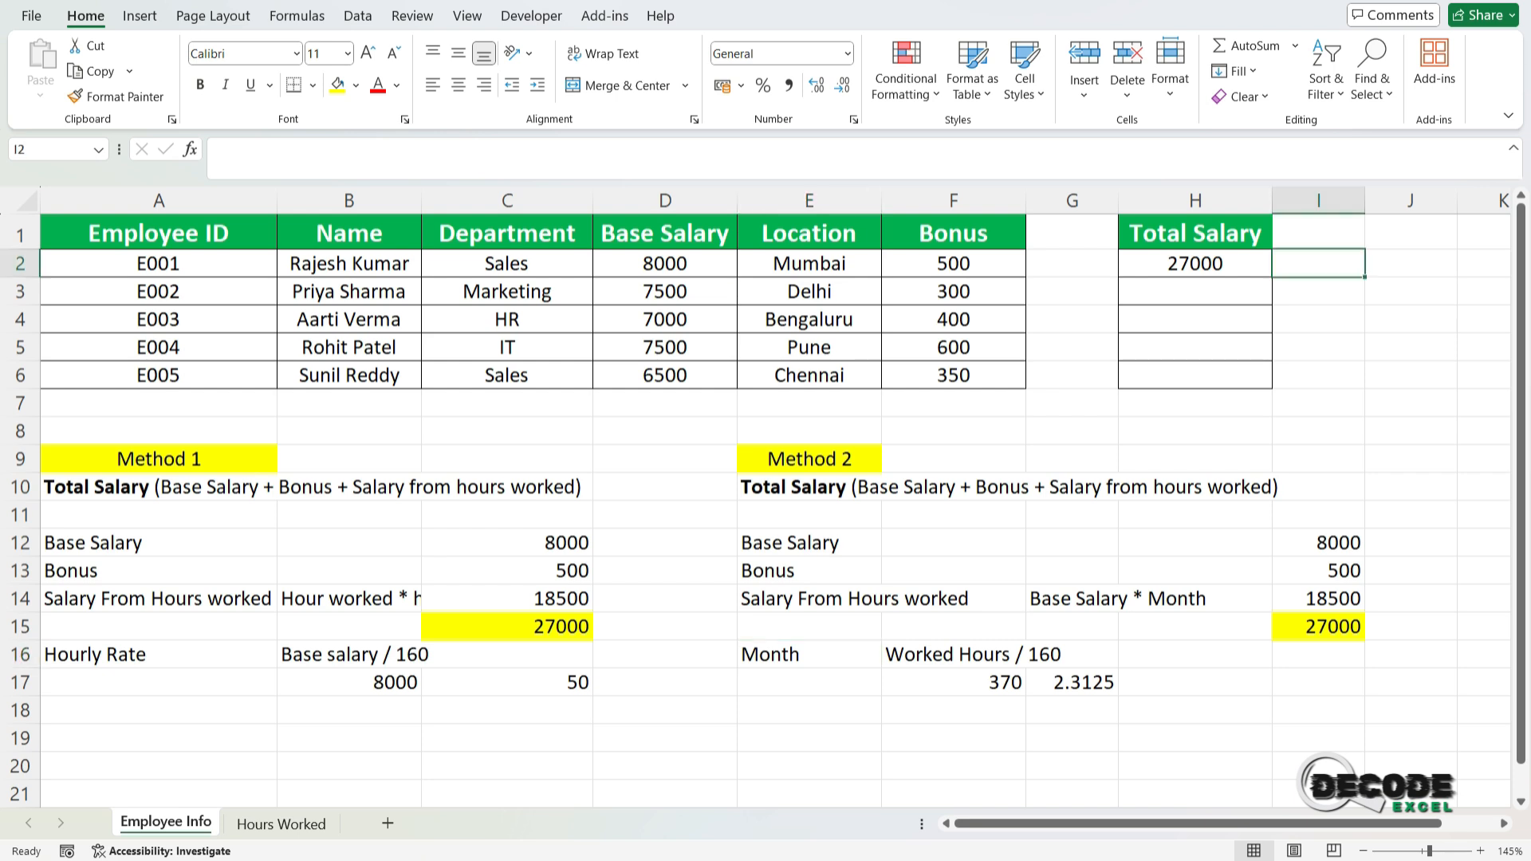
text(=xl)
key(Tab)
key(Left)
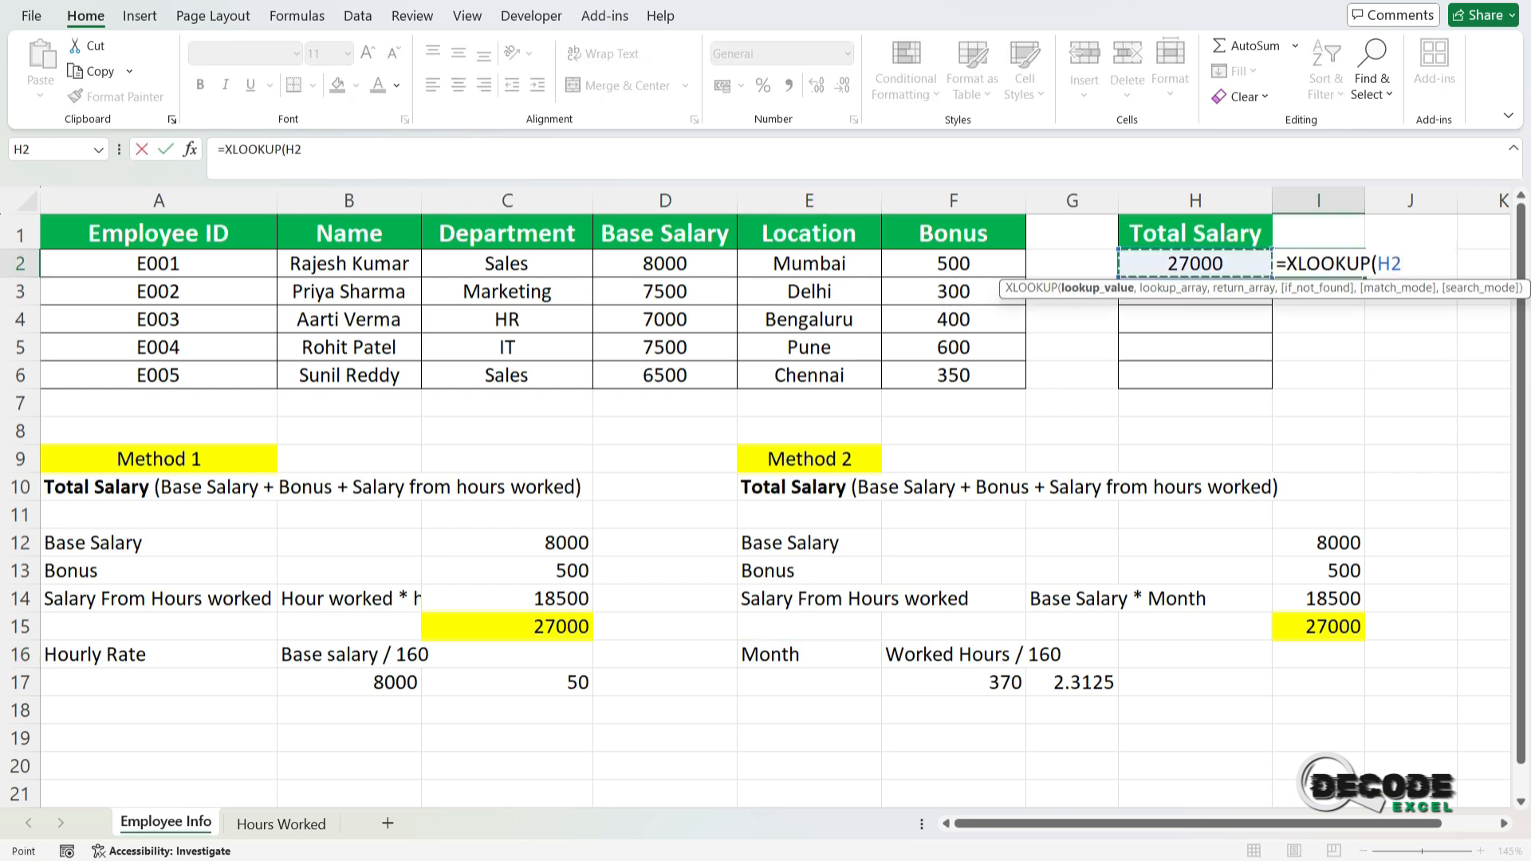
click(158, 264)
text(,)
click(159, 201)
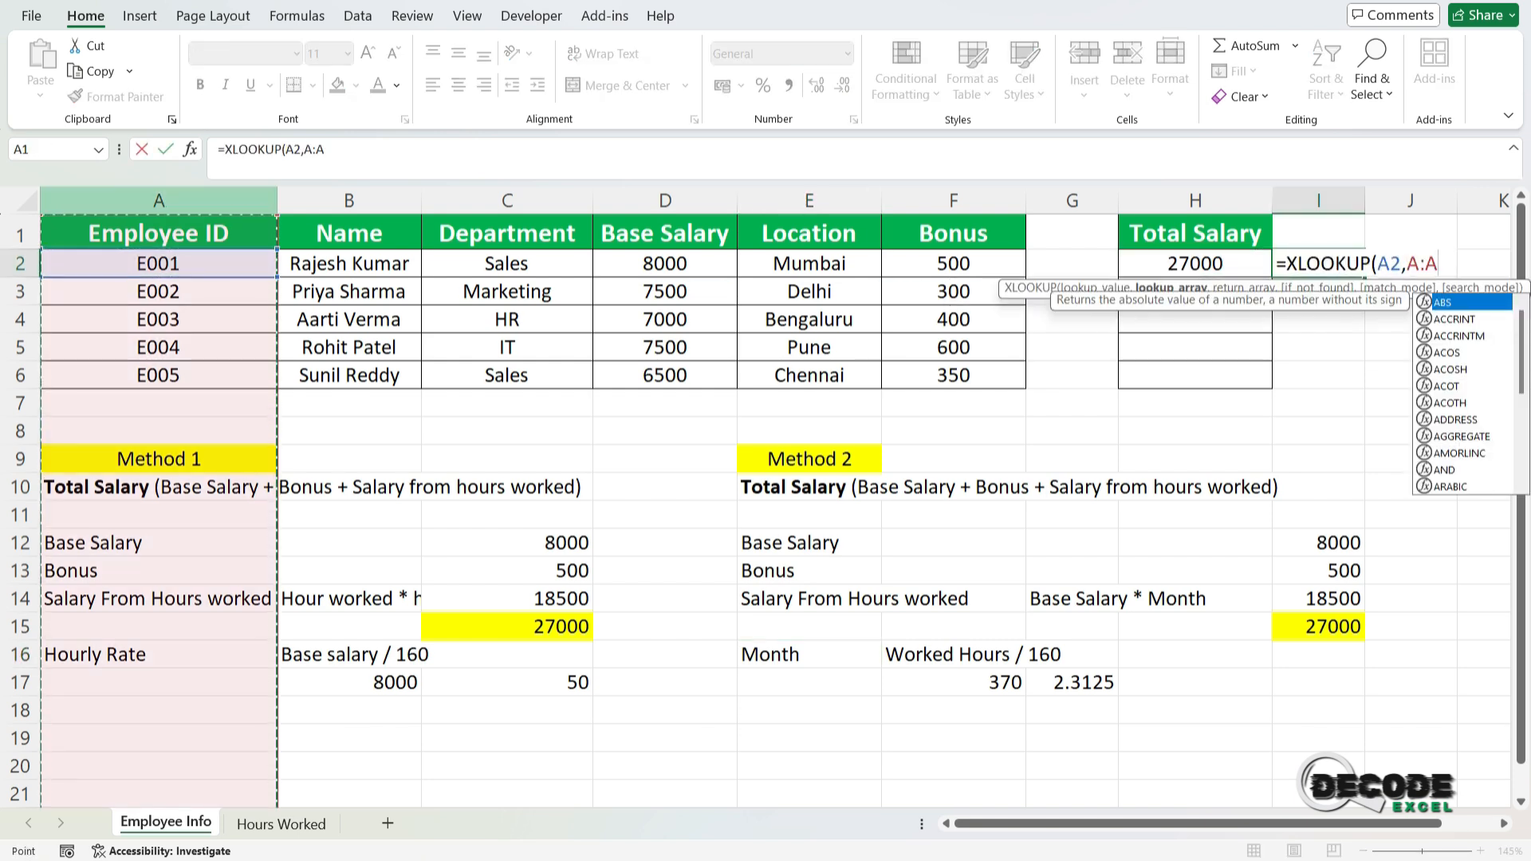
text(,)
click(665, 201)
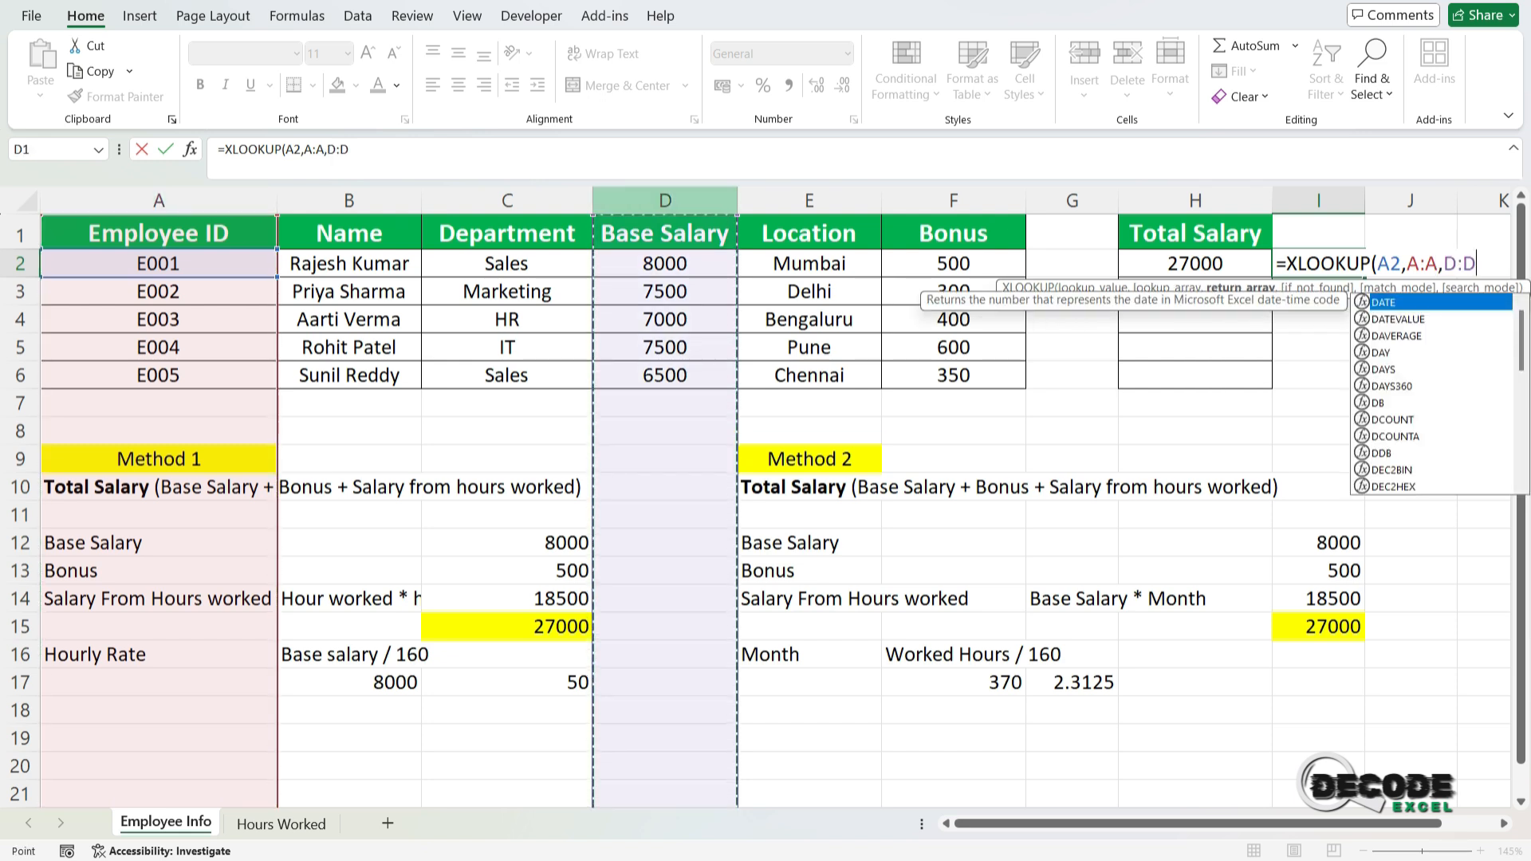
text(,0)
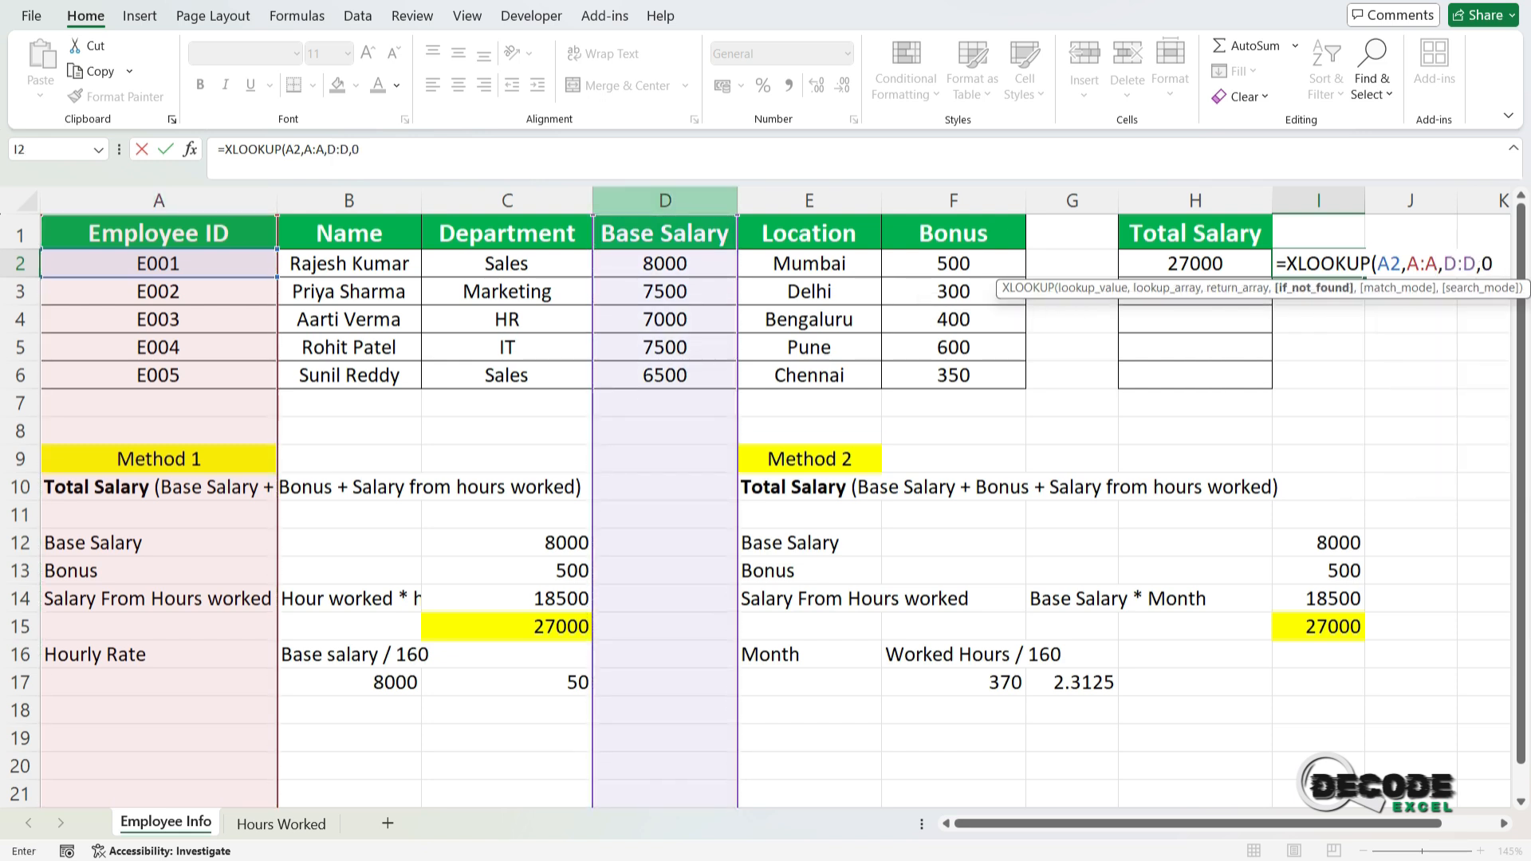
text()+)
Step: Add the bonus lookup XLOOKUP(A2,A:A,F:F,0) to the I2 formula
text(xlooku)
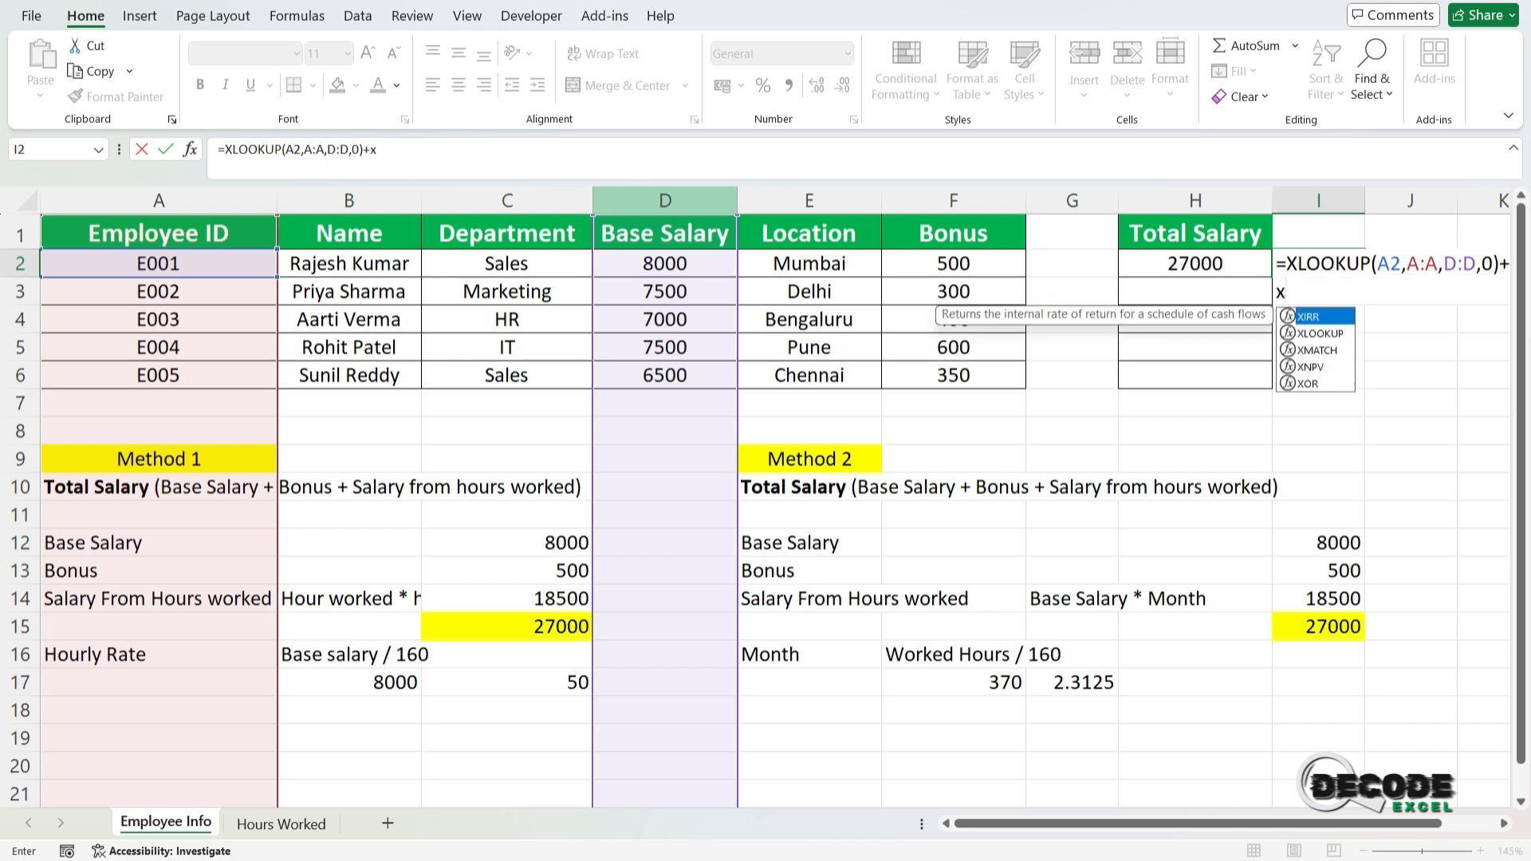
key(Tab)
click(159, 264)
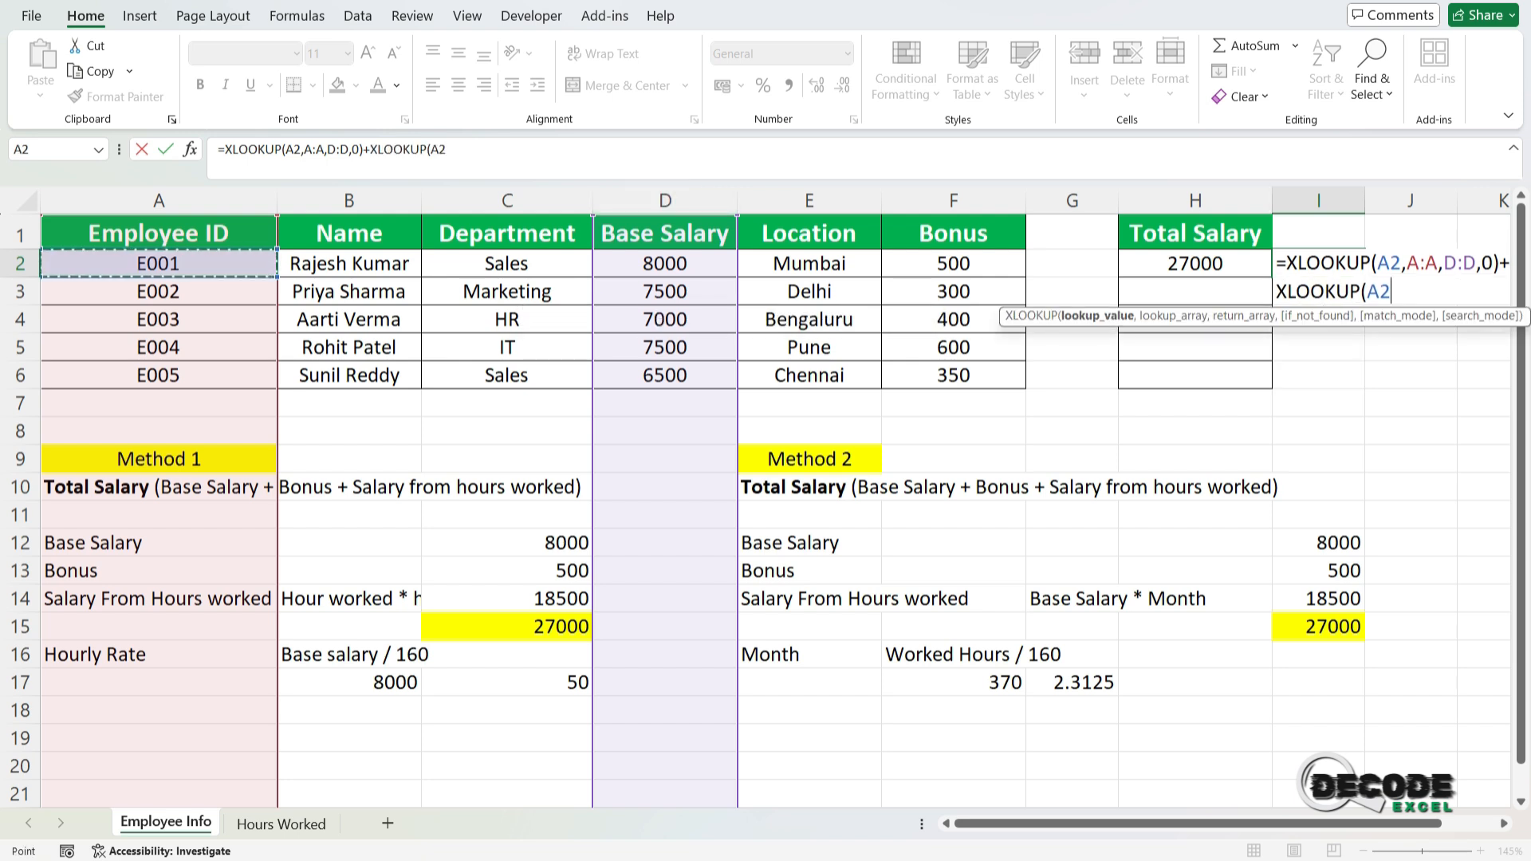
text(,)
click(159, 201)
text(,)
click(953, 201)
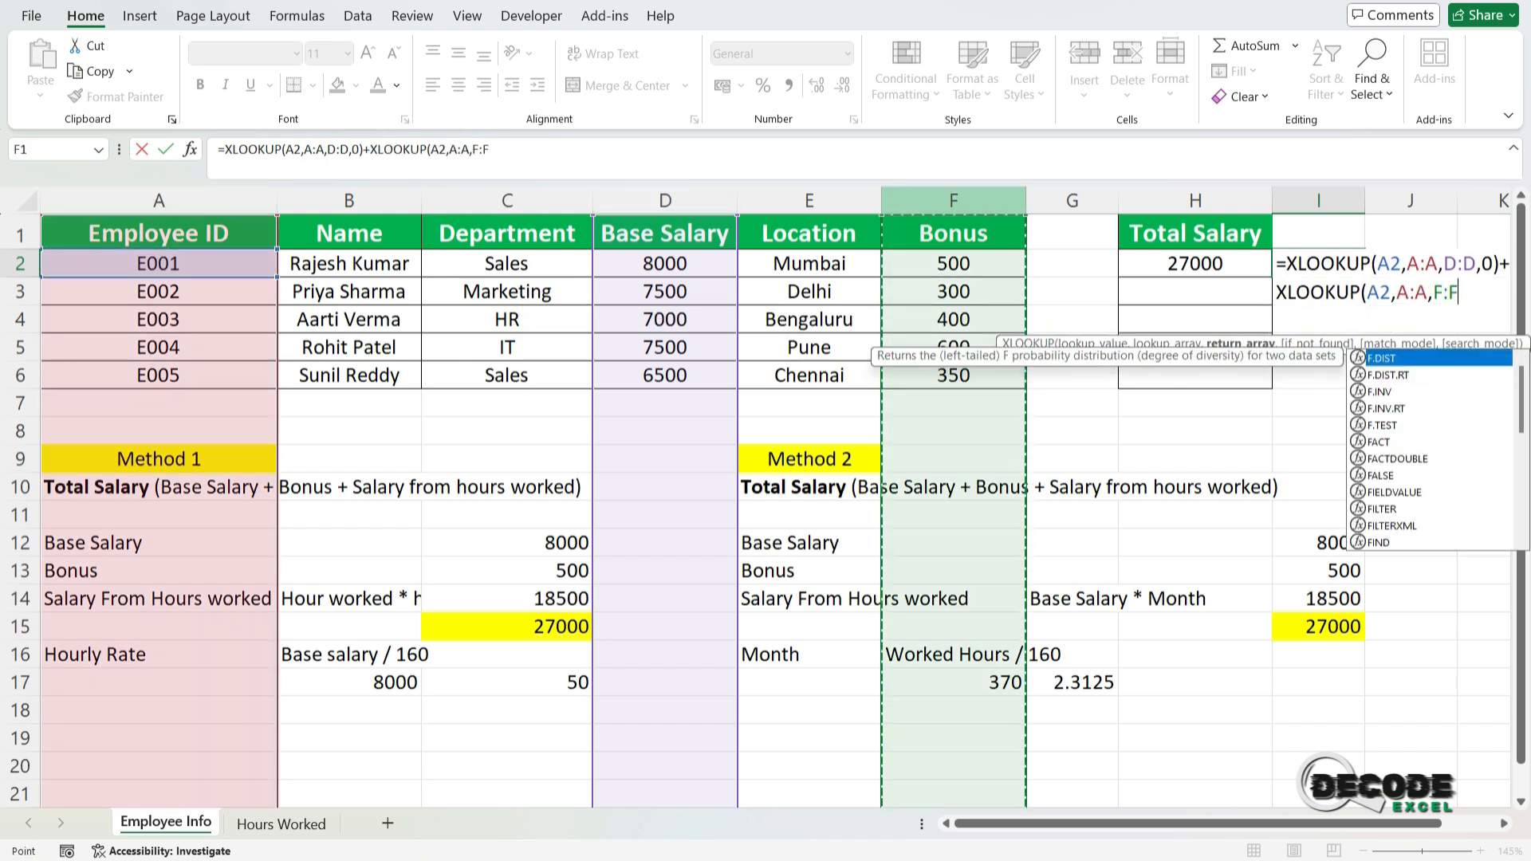
text(,0))
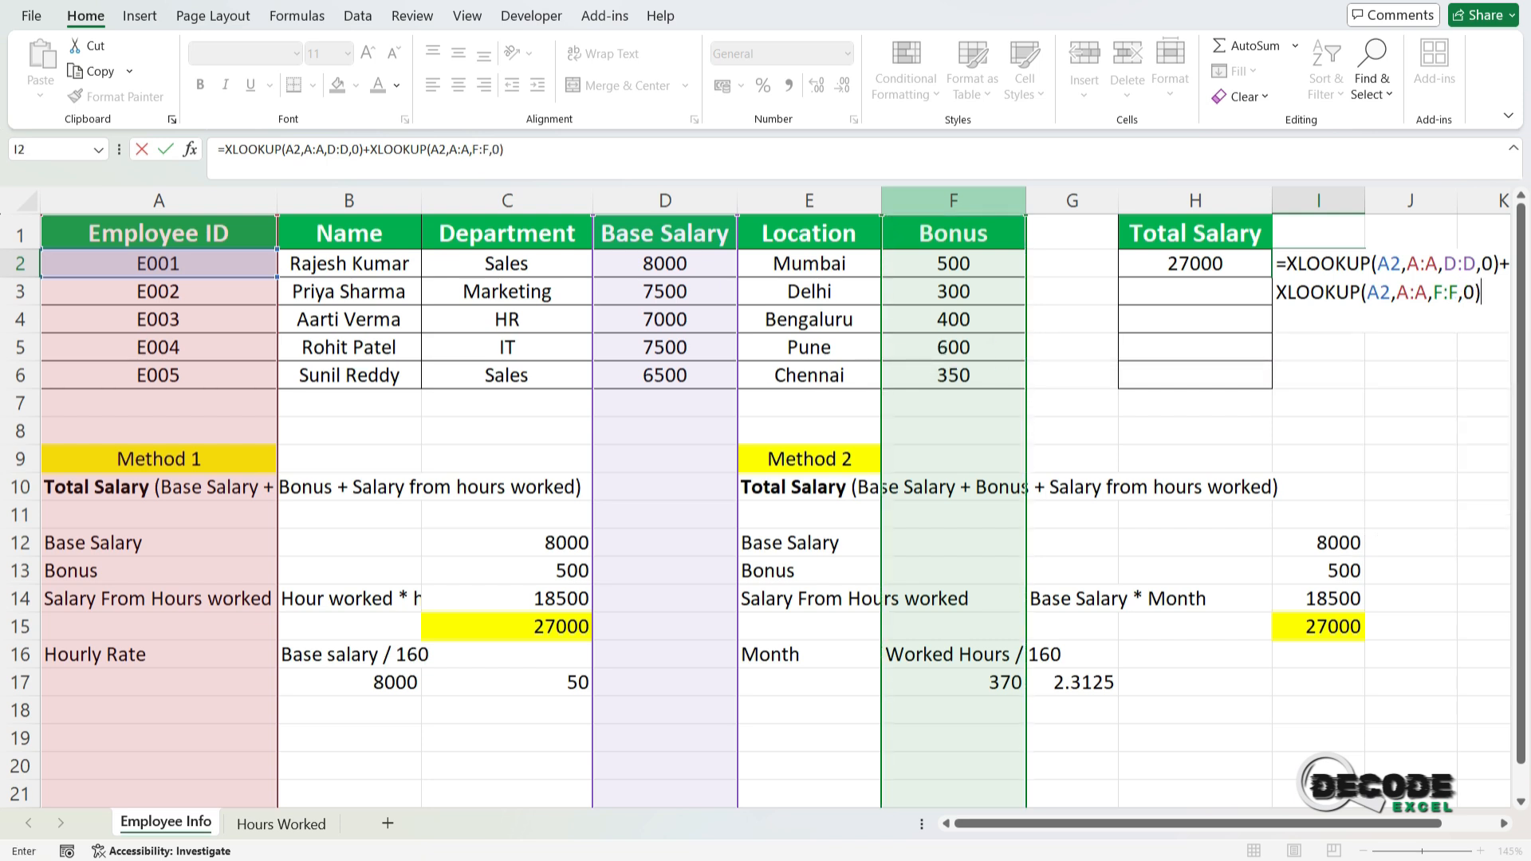
Step: Extend the I2 formula with the hours worked as months and a multiplication sign: +(SUM('Hours Worked'!B2:E2)/160)*
text(+(sum)
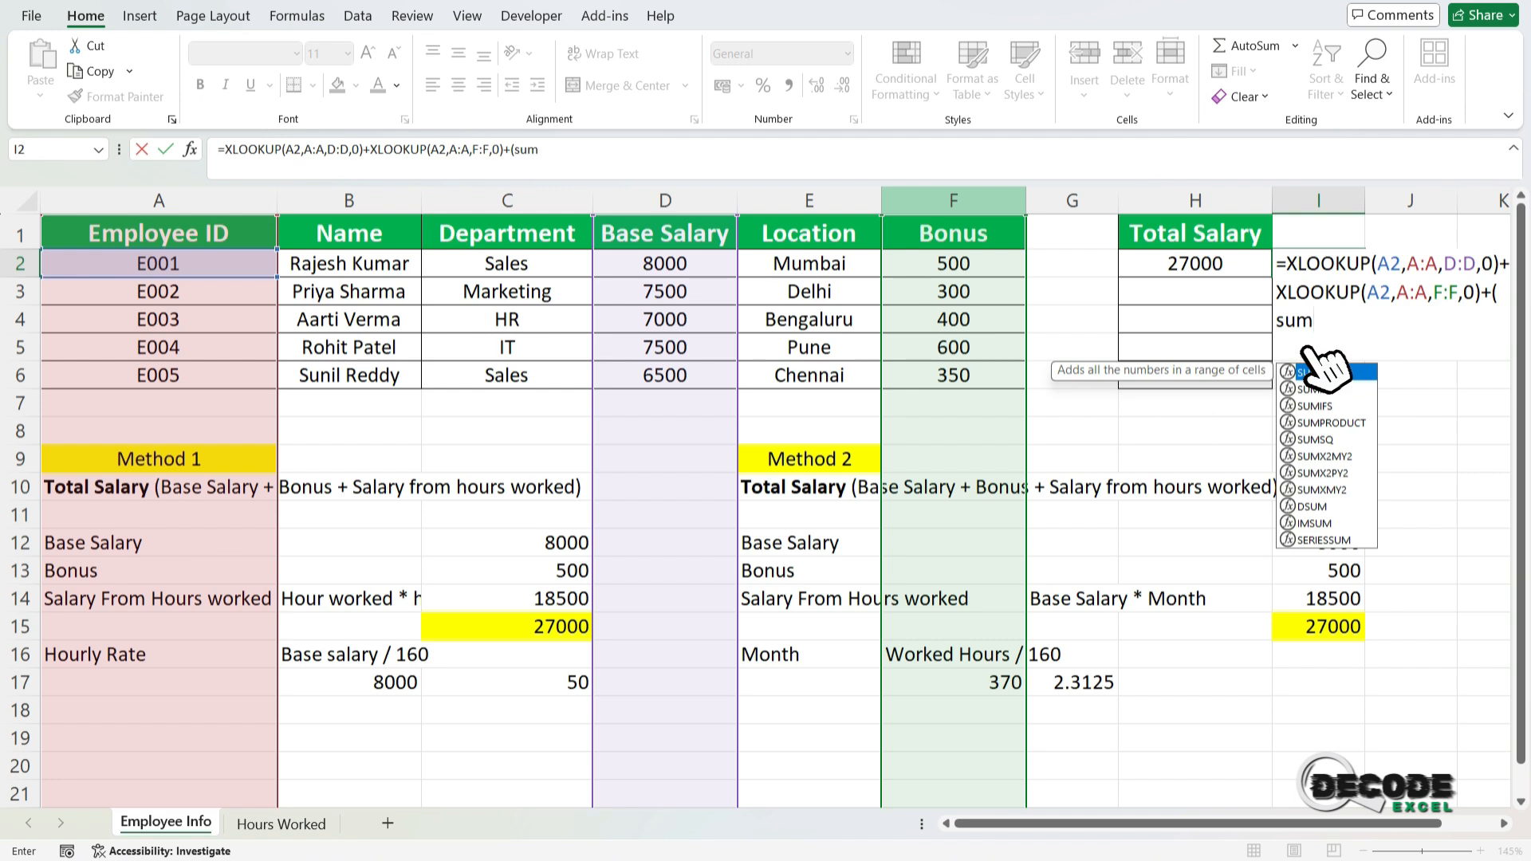
double_click(1324, 371)
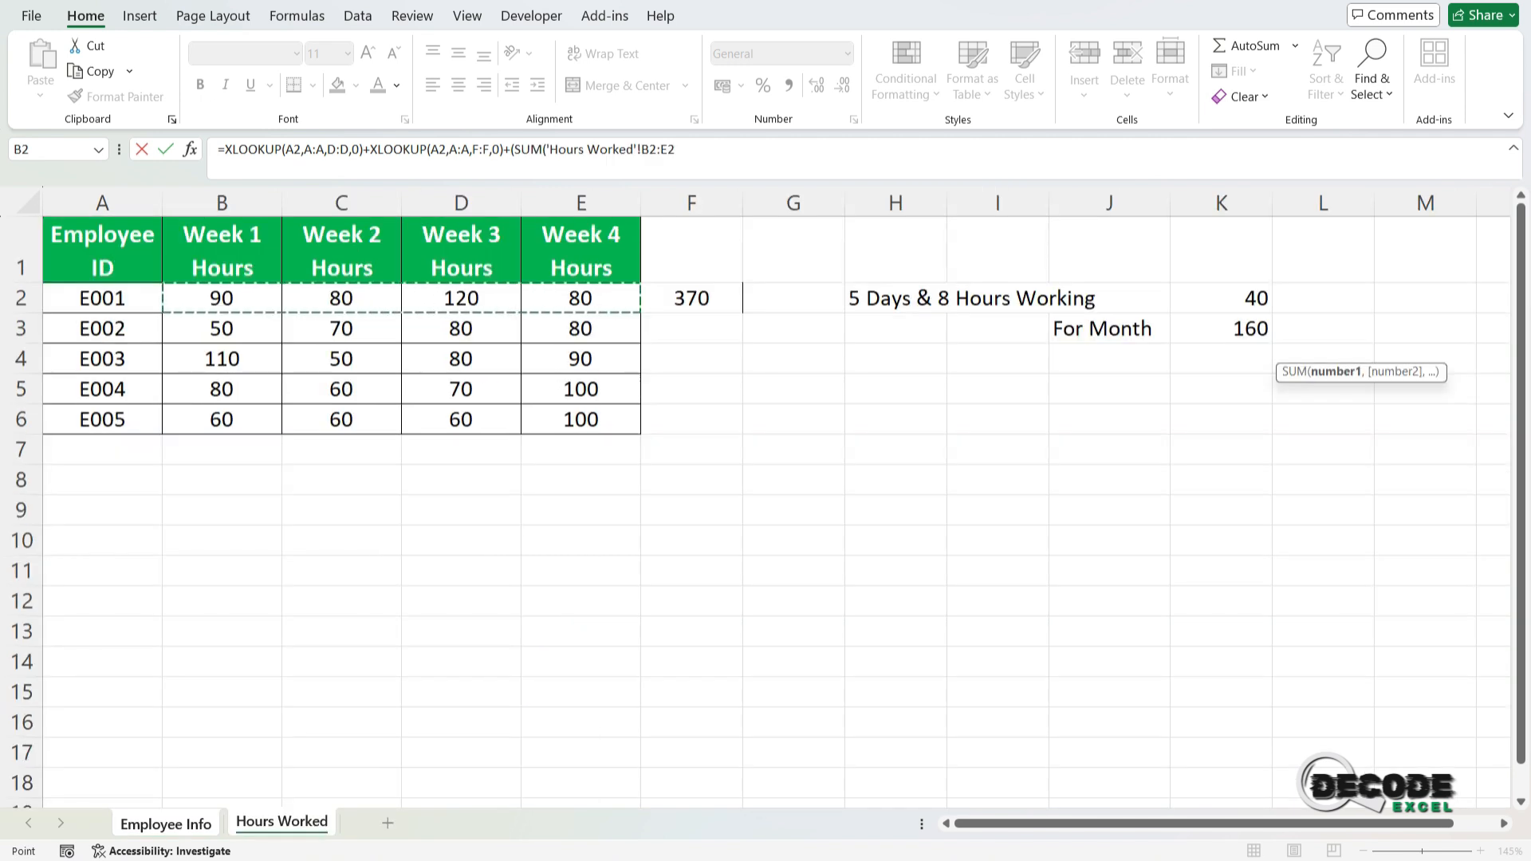
text()/160)
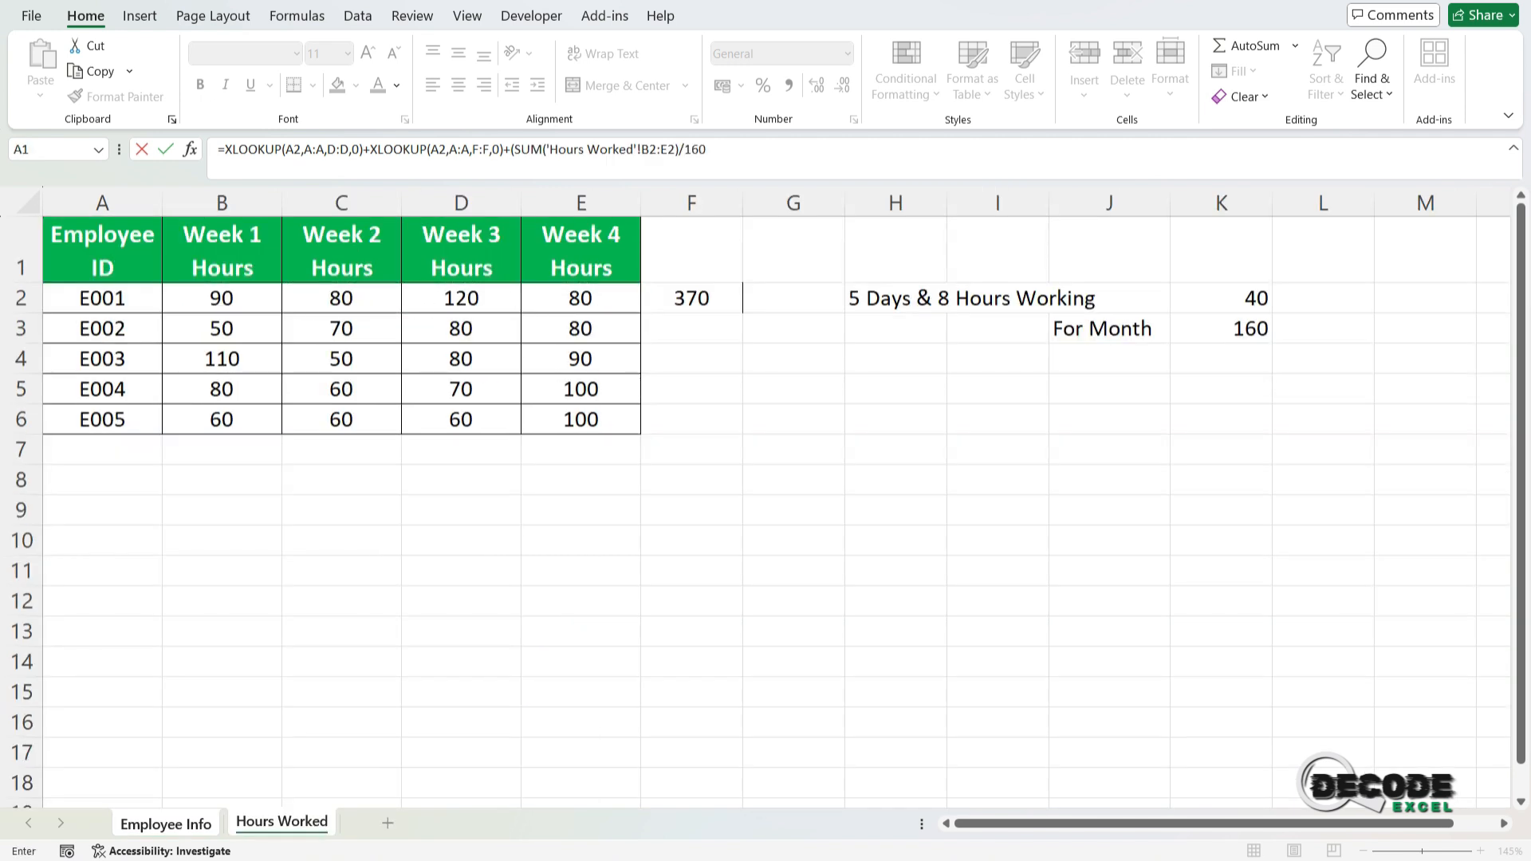
text()*)
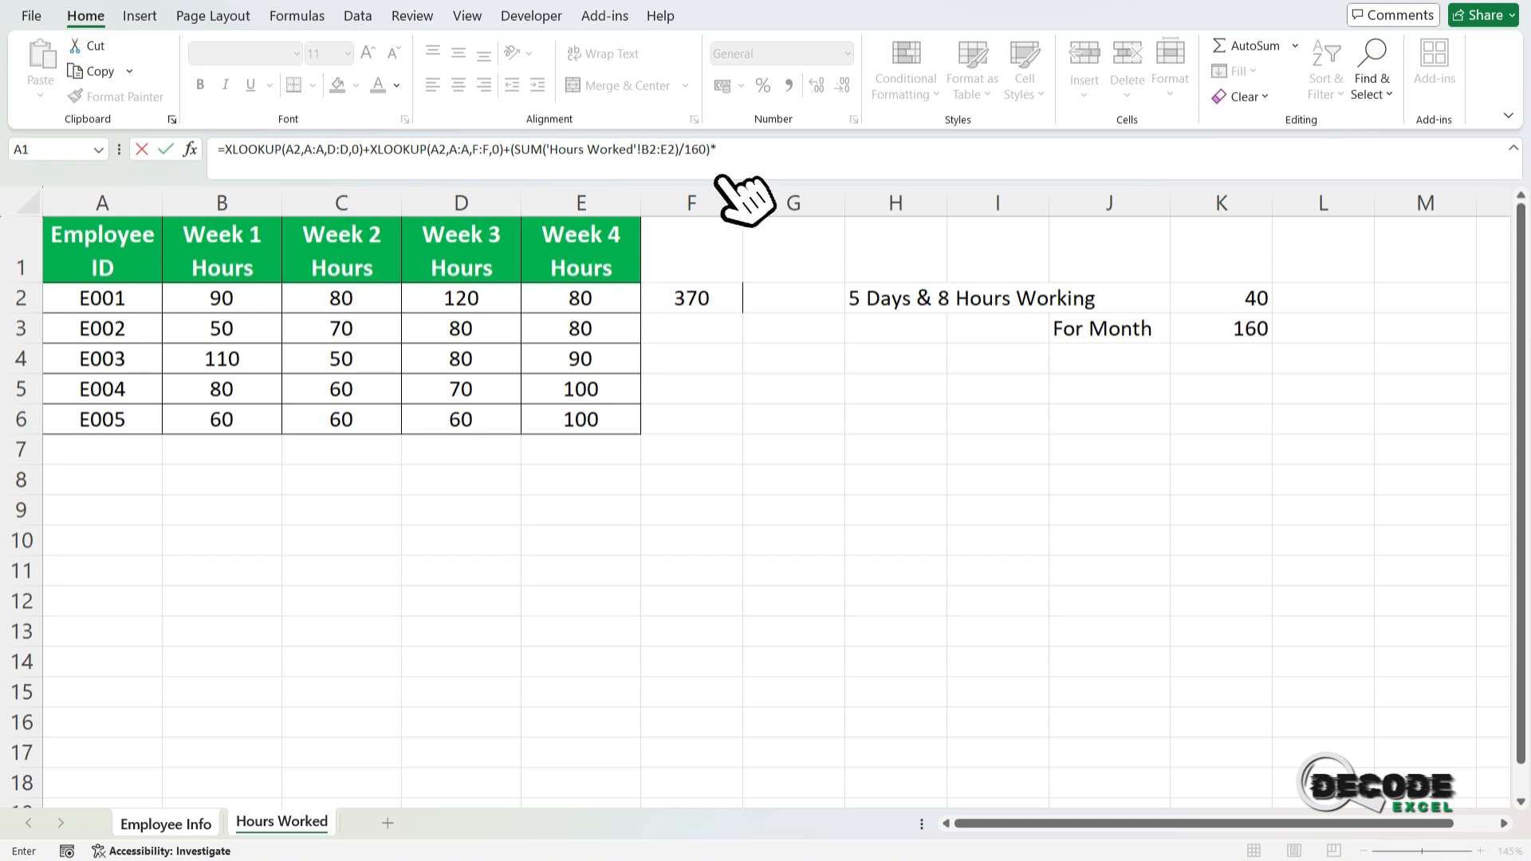
Step: Complete the I2 formula with XLOOKUP('Employee Info'!A2,'Employee Info'!A:A,'Employee Info'!D:D,0) as the base salary factor, and enter it
text(xloo)
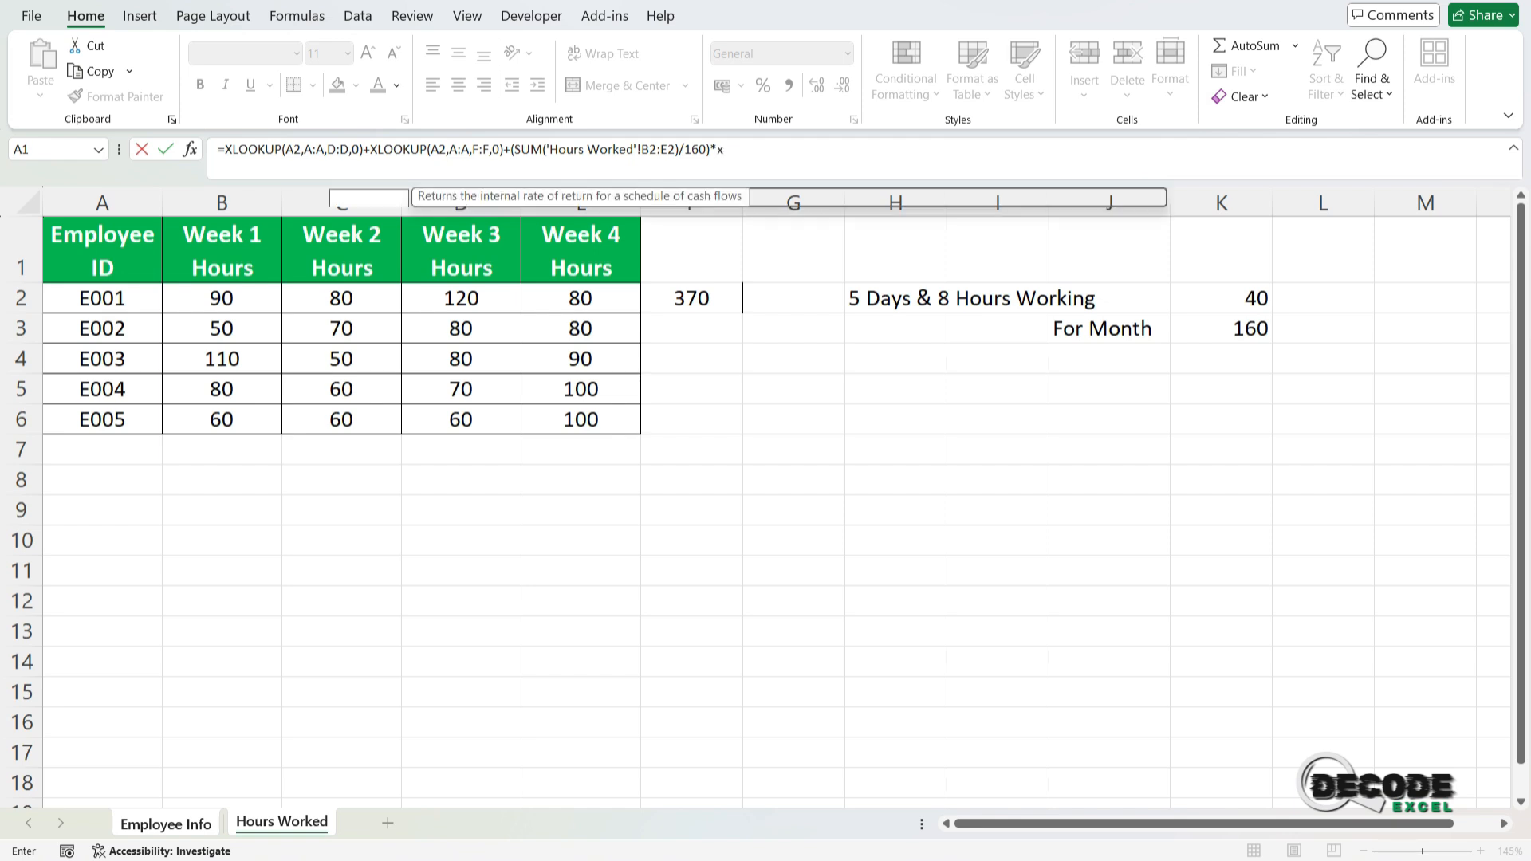
key(Tab)
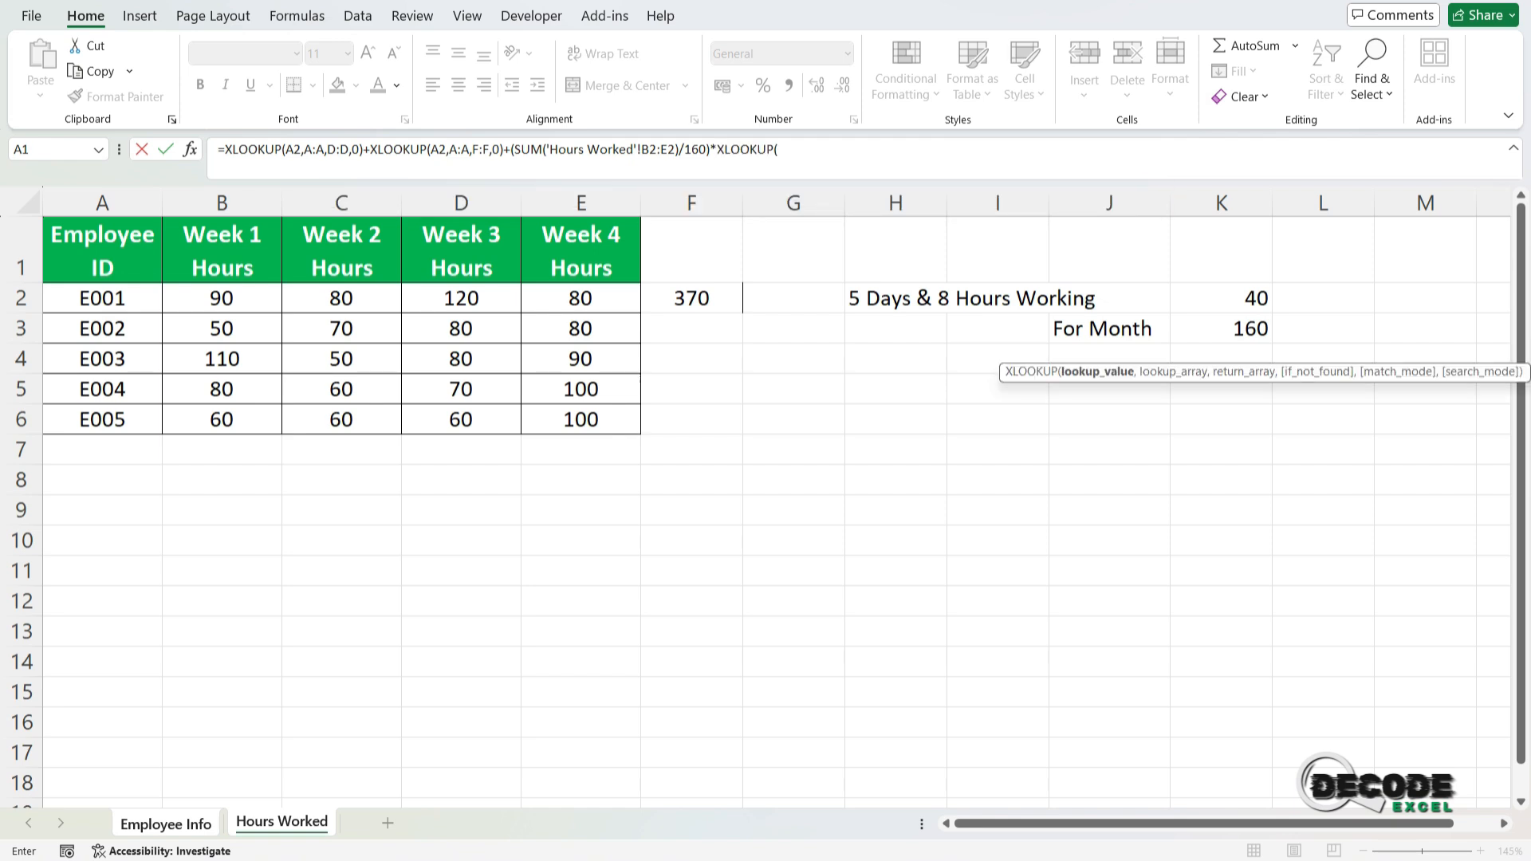
click(166, 824)
click(159, 264)
text(,)
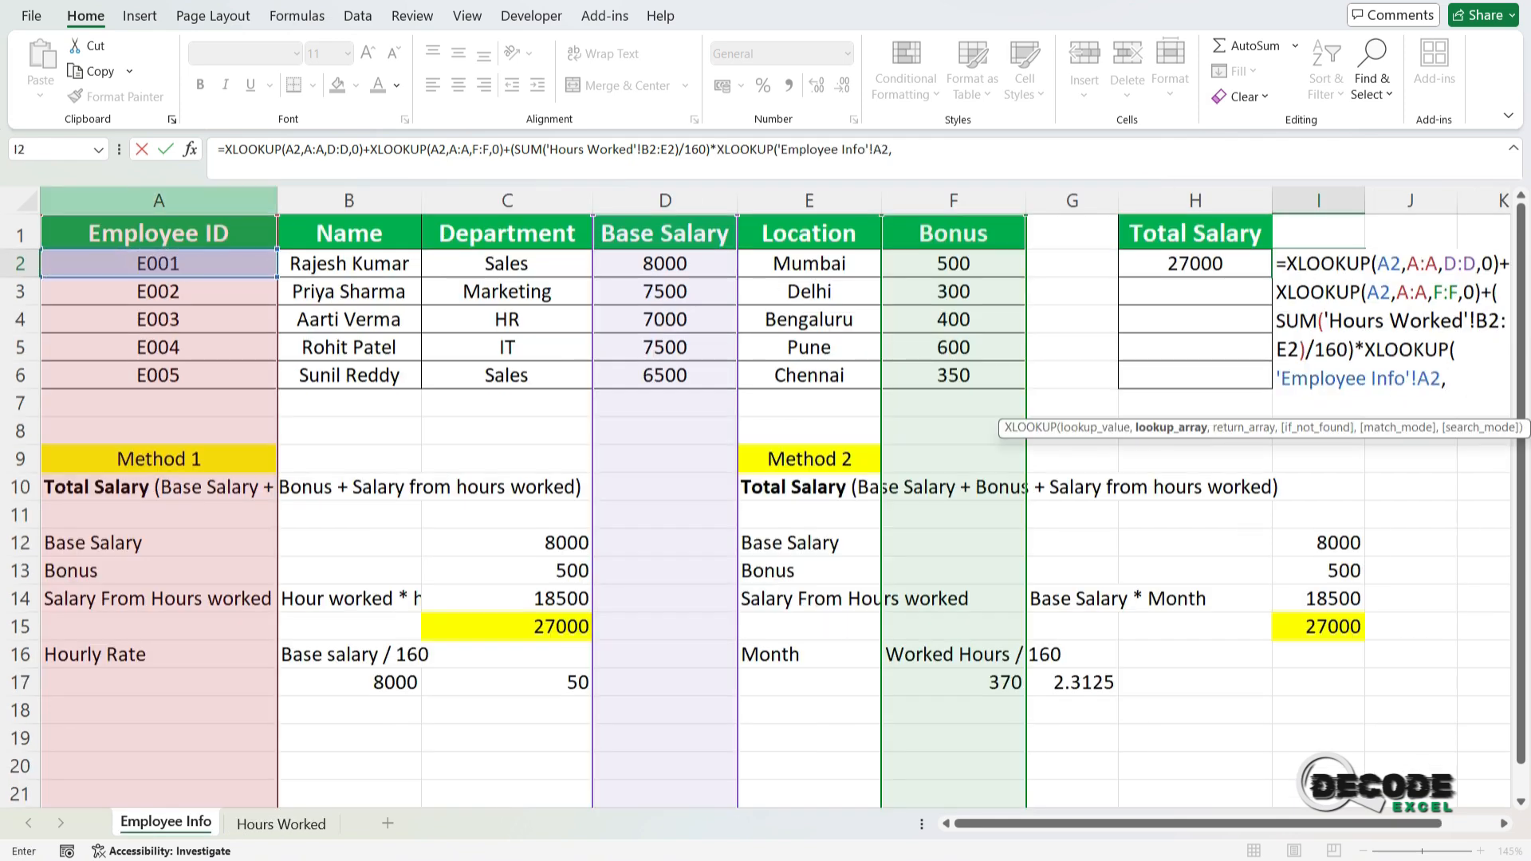
click(158, 200)
text(,)
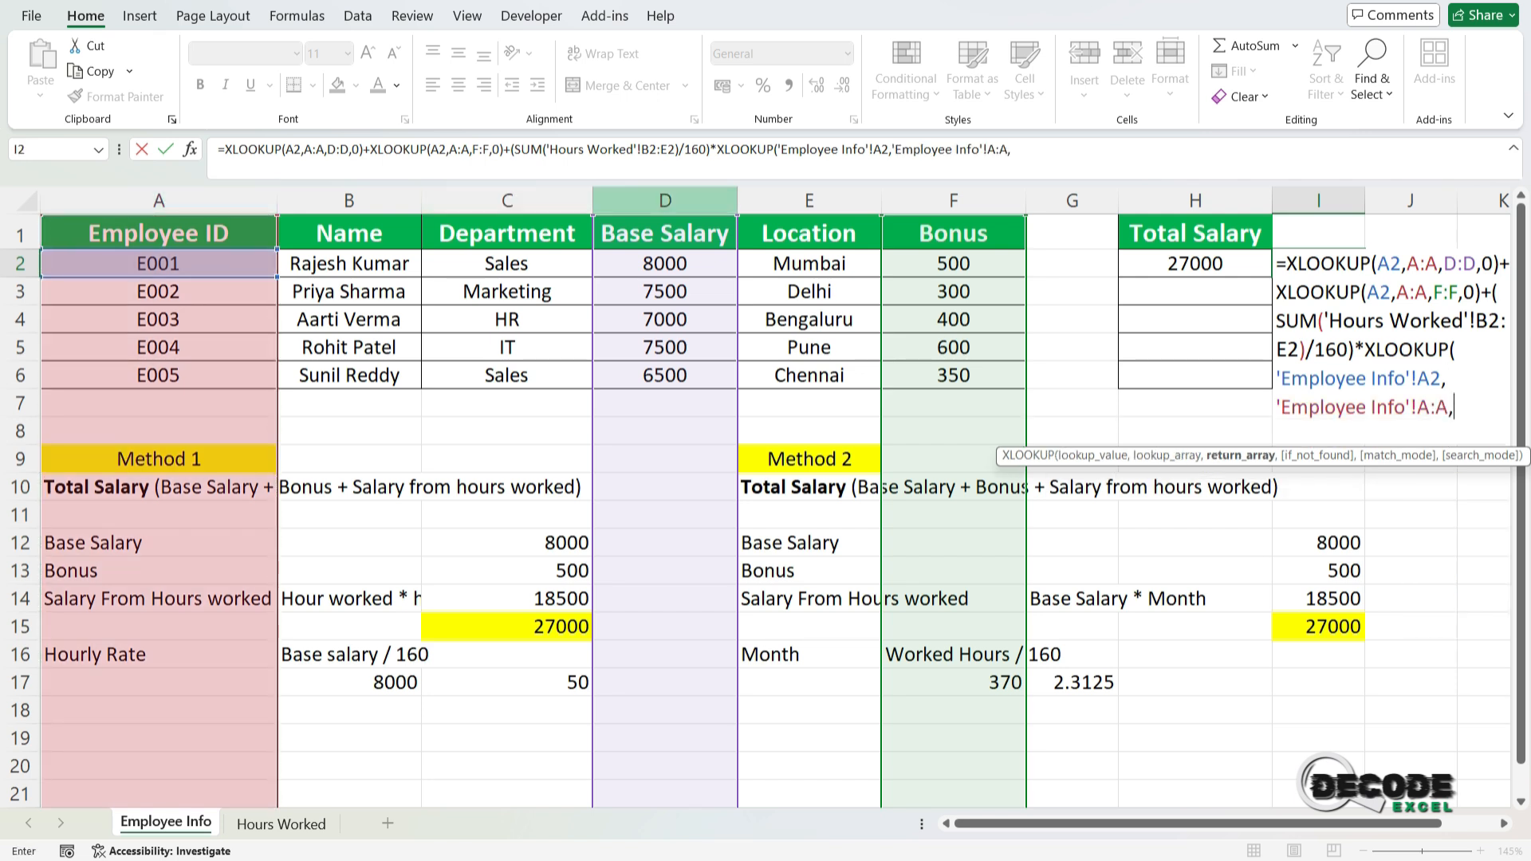
click(665, 200)
text(,0)
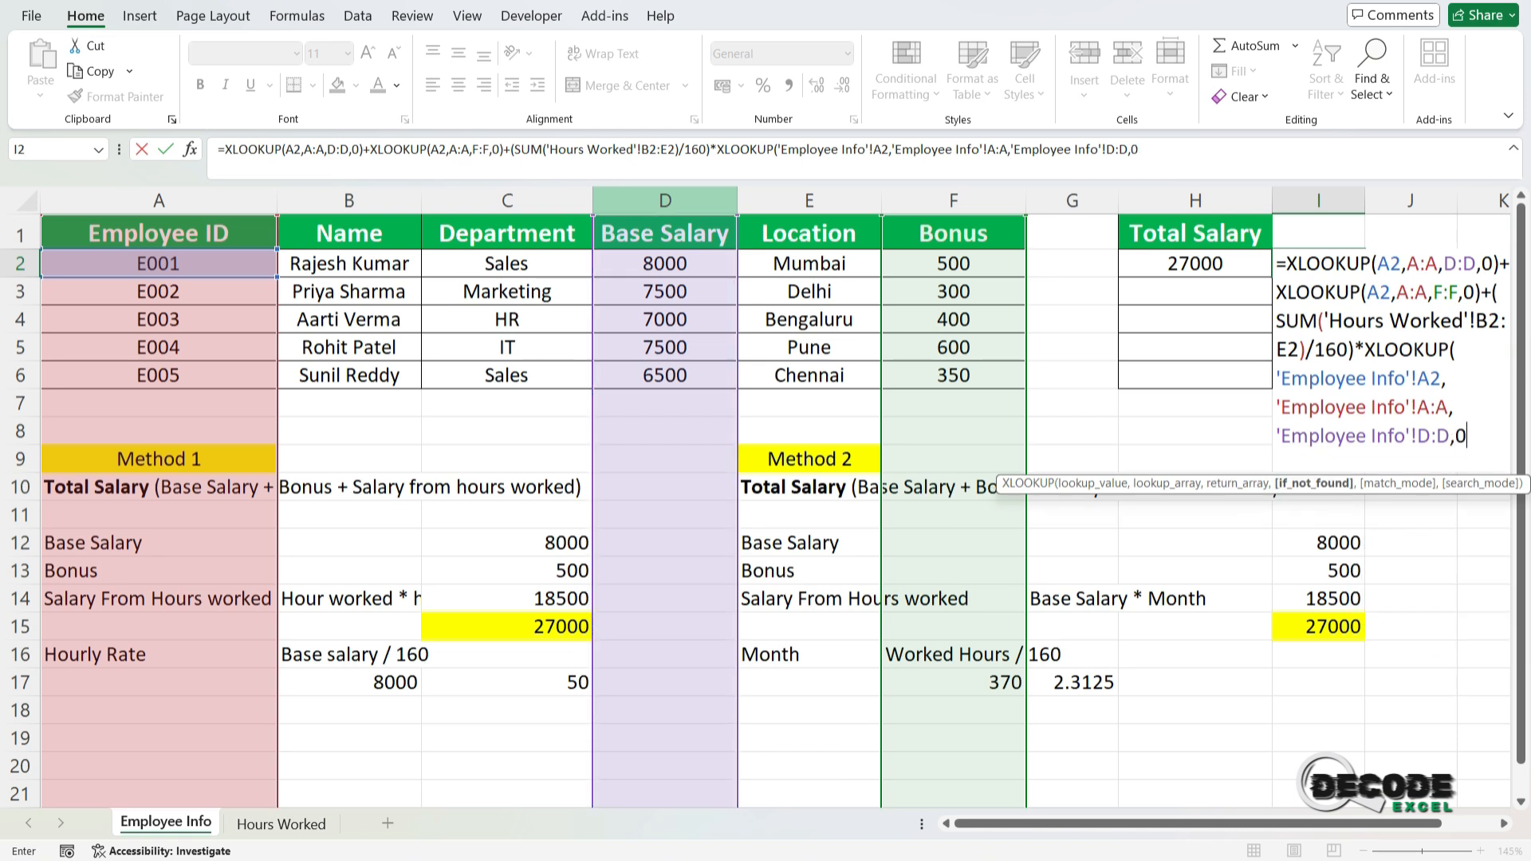
text())
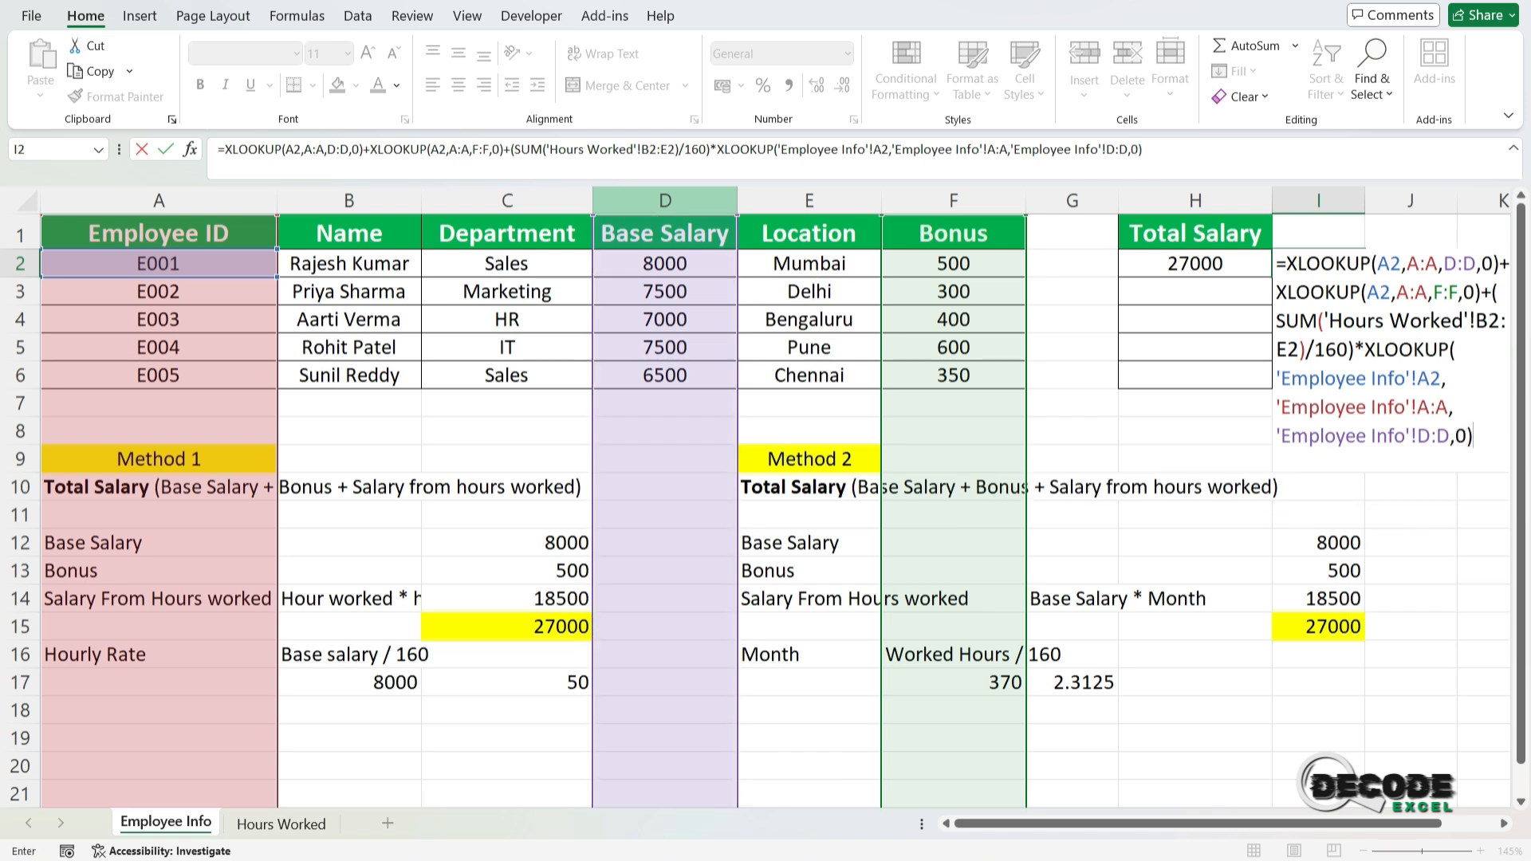
key(Return)
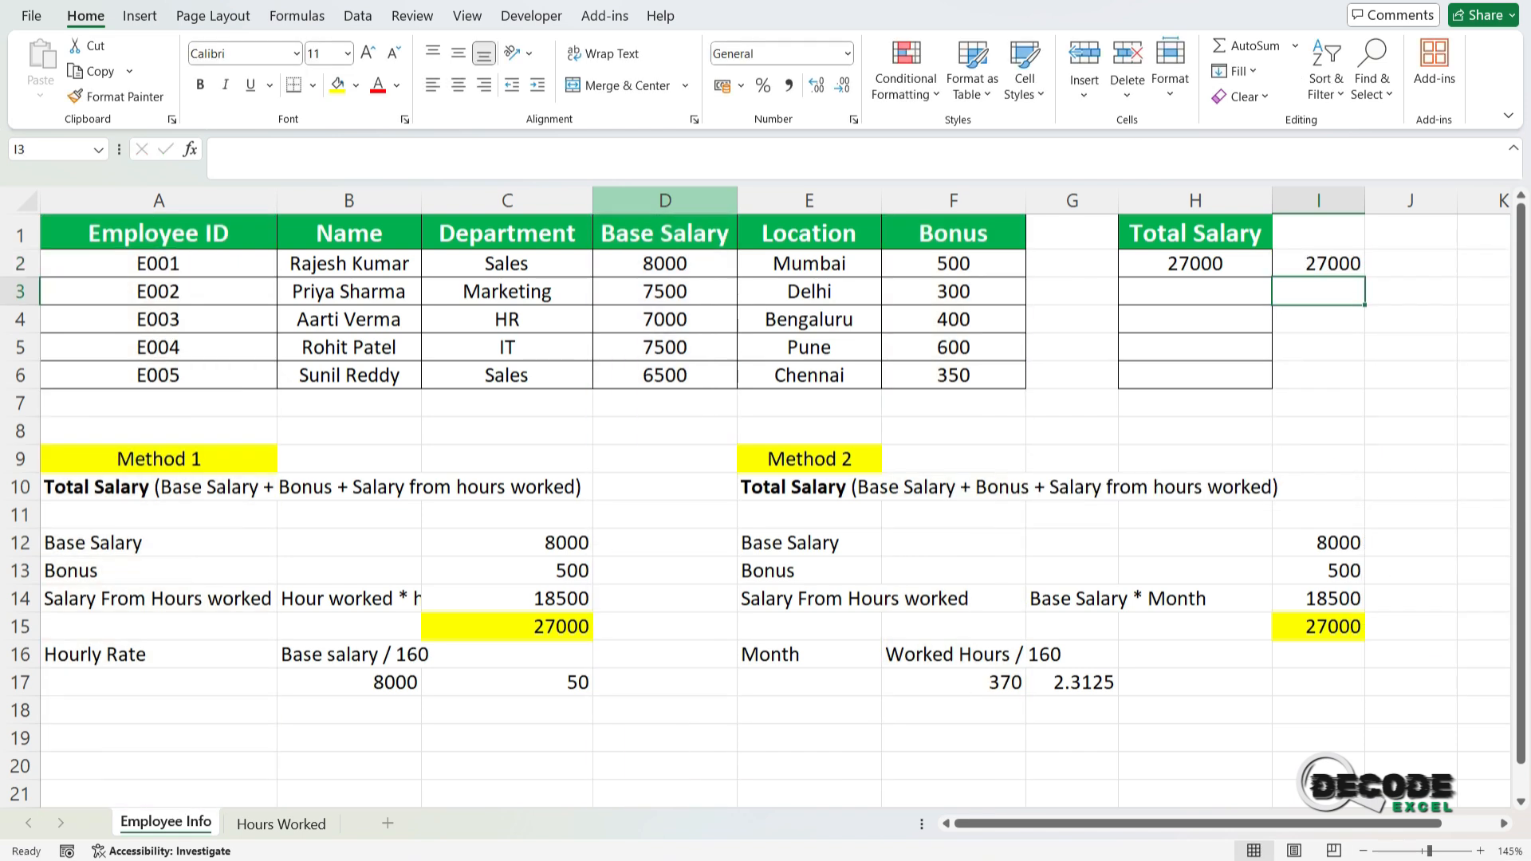
Step: Fill the H2:I2 formulas down to row 6 and reduce the displayed decimals to whole numbers
key(Up)
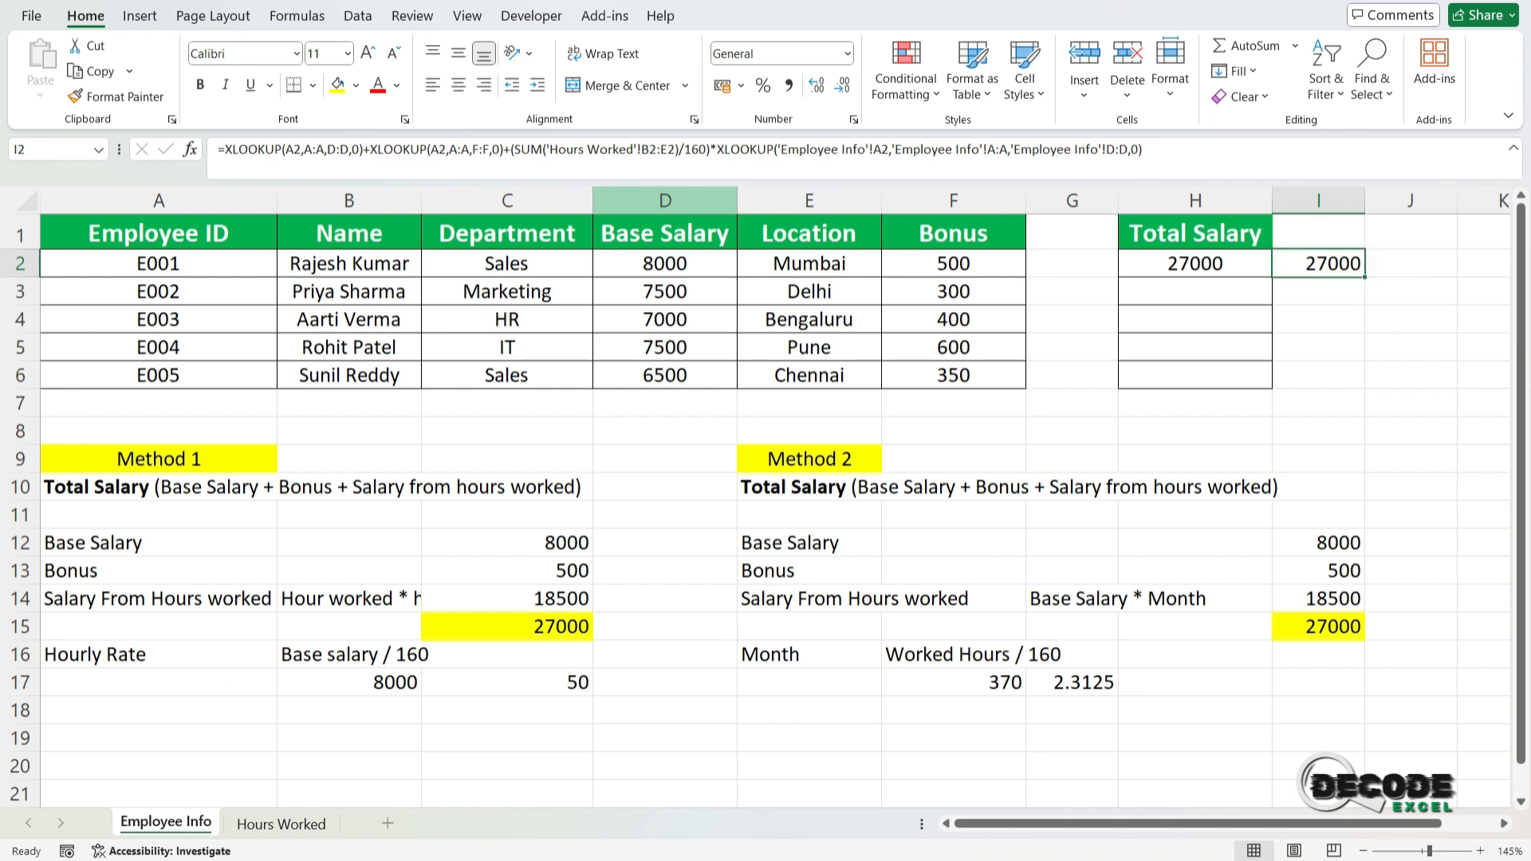
drag(1195, 264, 1365, 379)
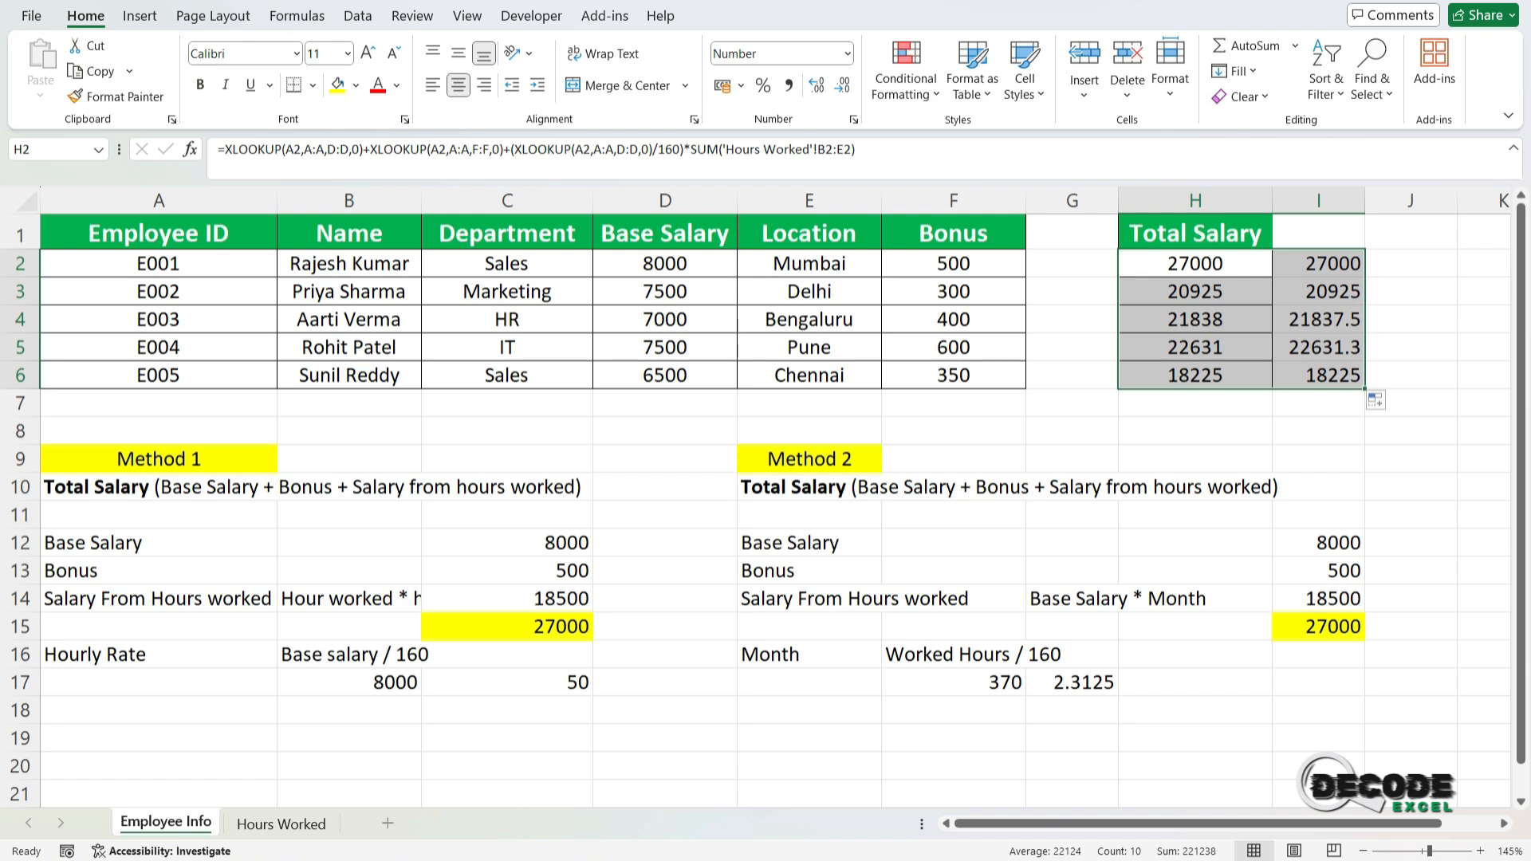
click(842, 86)
Step: Add test employee E006 by filling row 6 down to row 7 across A:I, with base salary 8000 and bonus 500
drag(158, 375, 1365, 406)
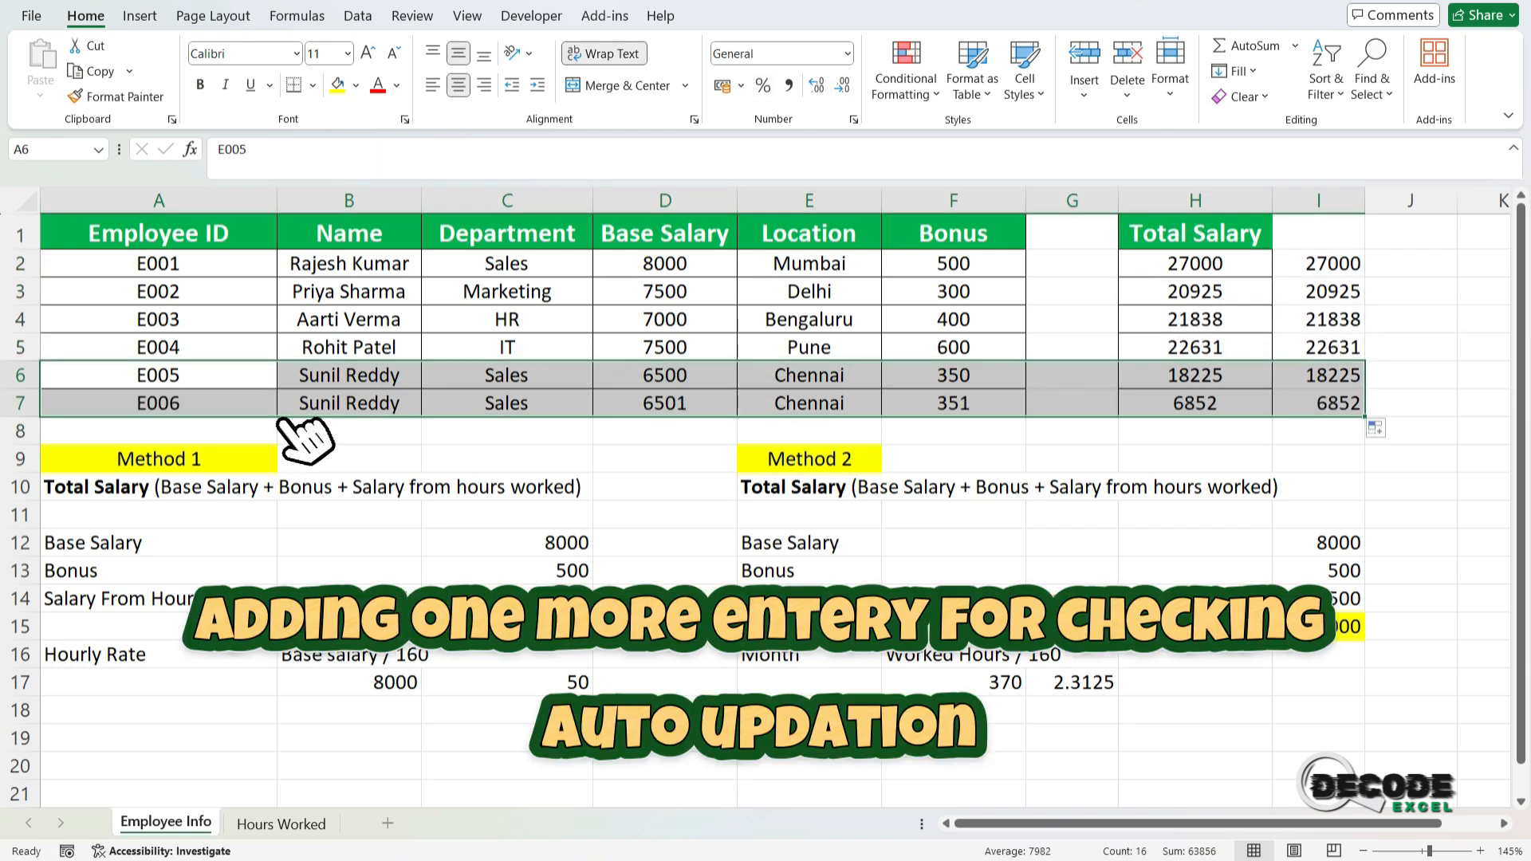
click(665, 404)
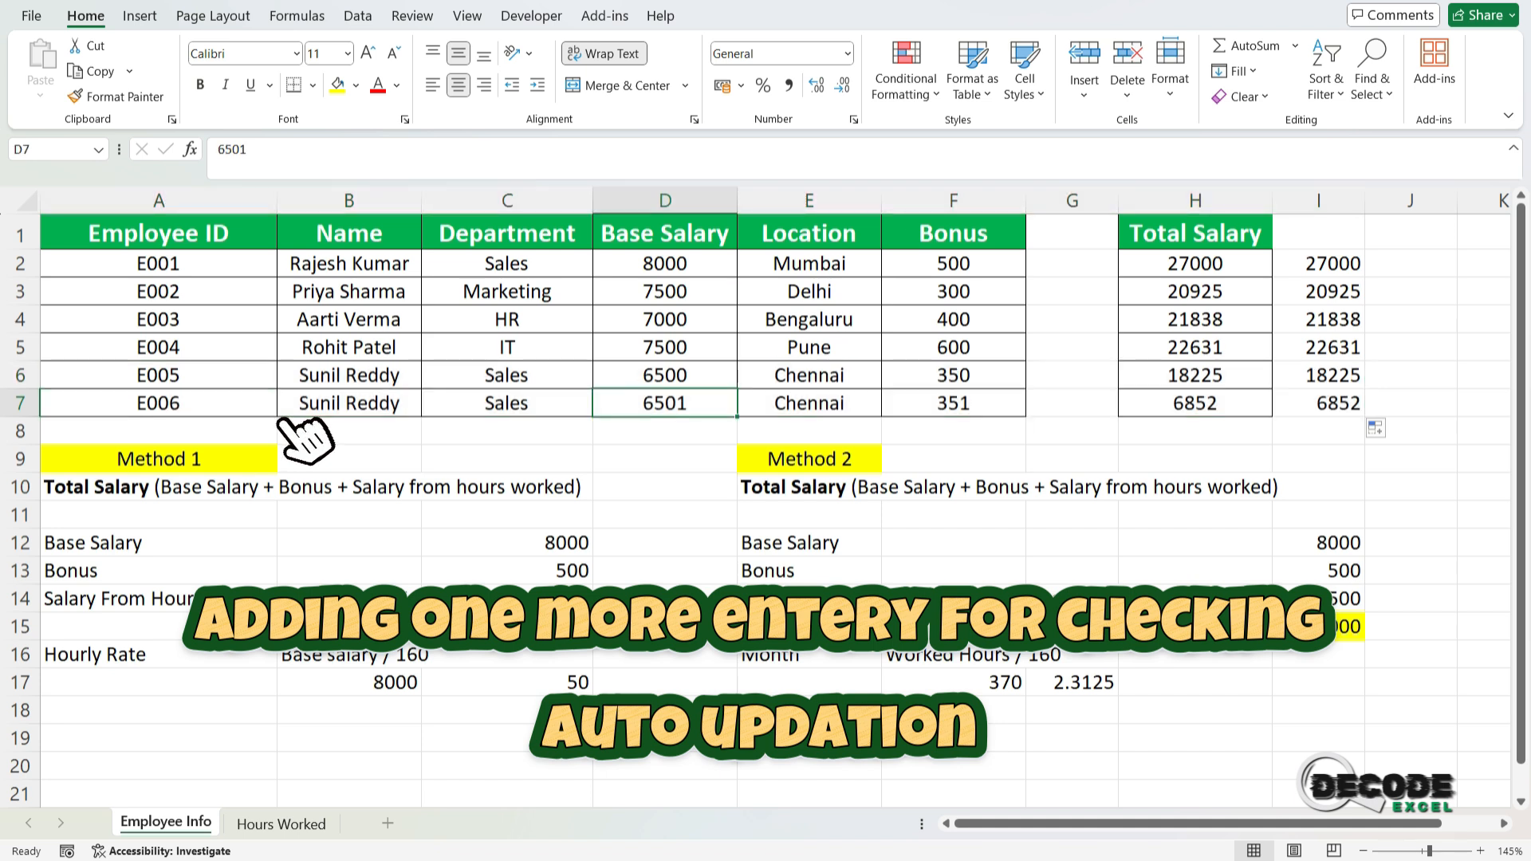
text(80000)
key(BackSpace)
key(BackSpace)
key(BackSpace)
key(BackSpace)
text(000)
key(Tab)
key(Tab)
text(500)
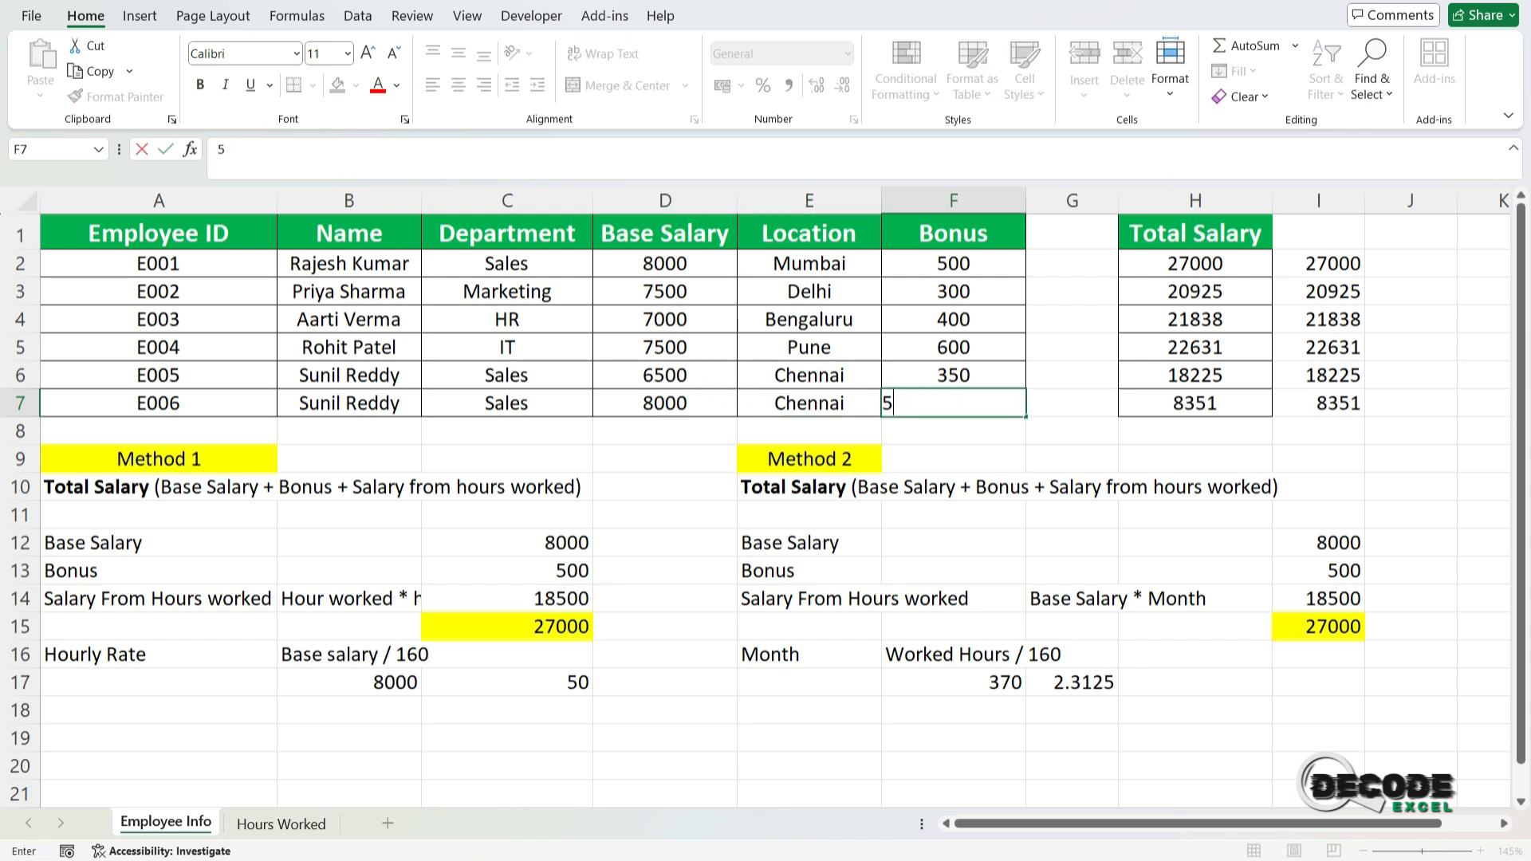
key(Tab)
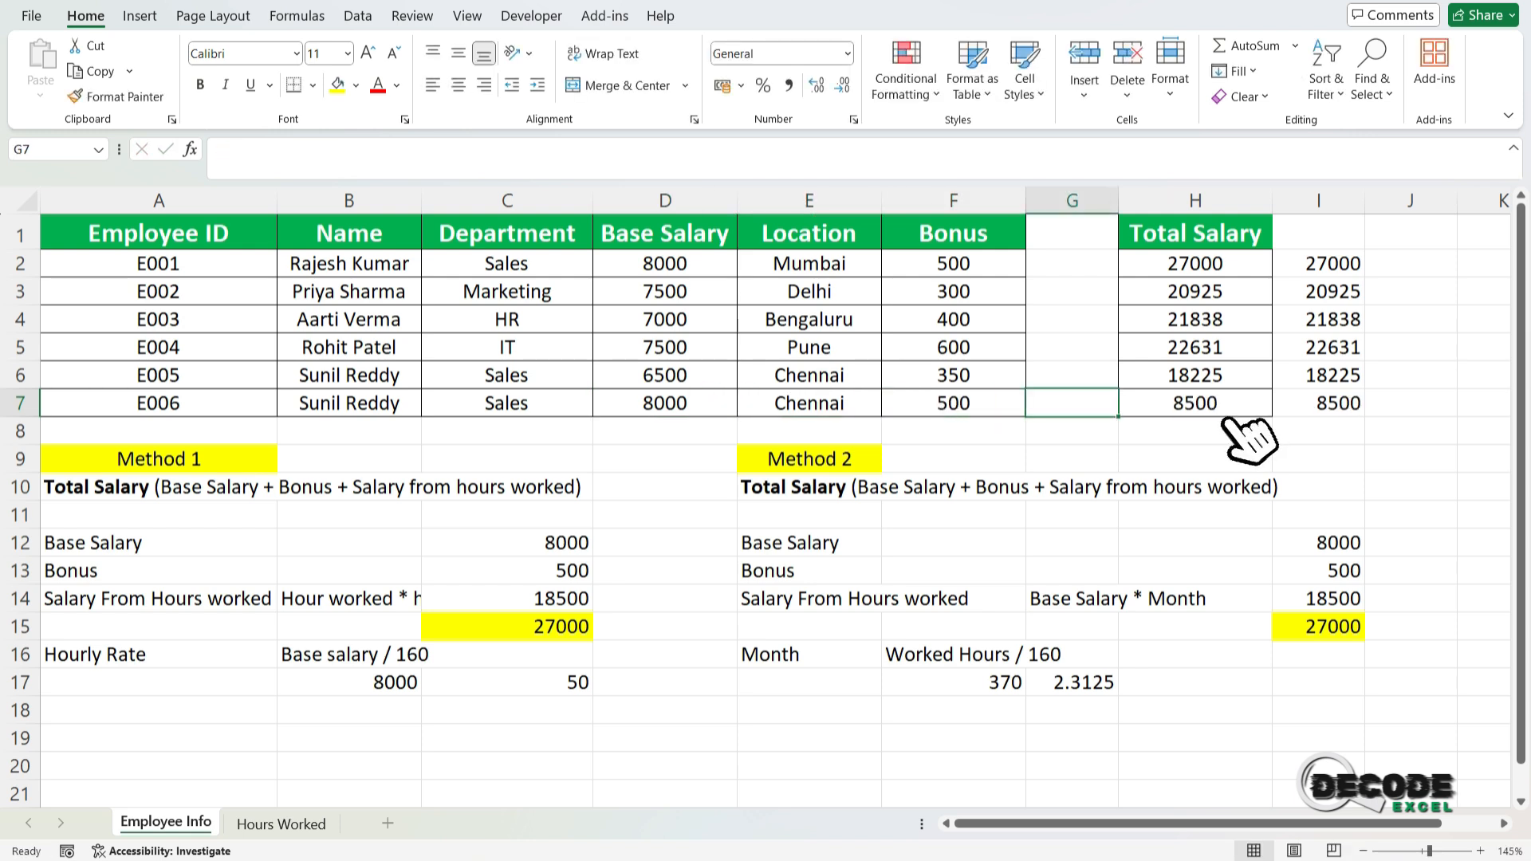
Step: On the Hours Worked sheet, fill the E005 row A6:E6 down to row 7 to add E006
key(Right)
key(shift+Right)
key(ctrl+Page_Down)
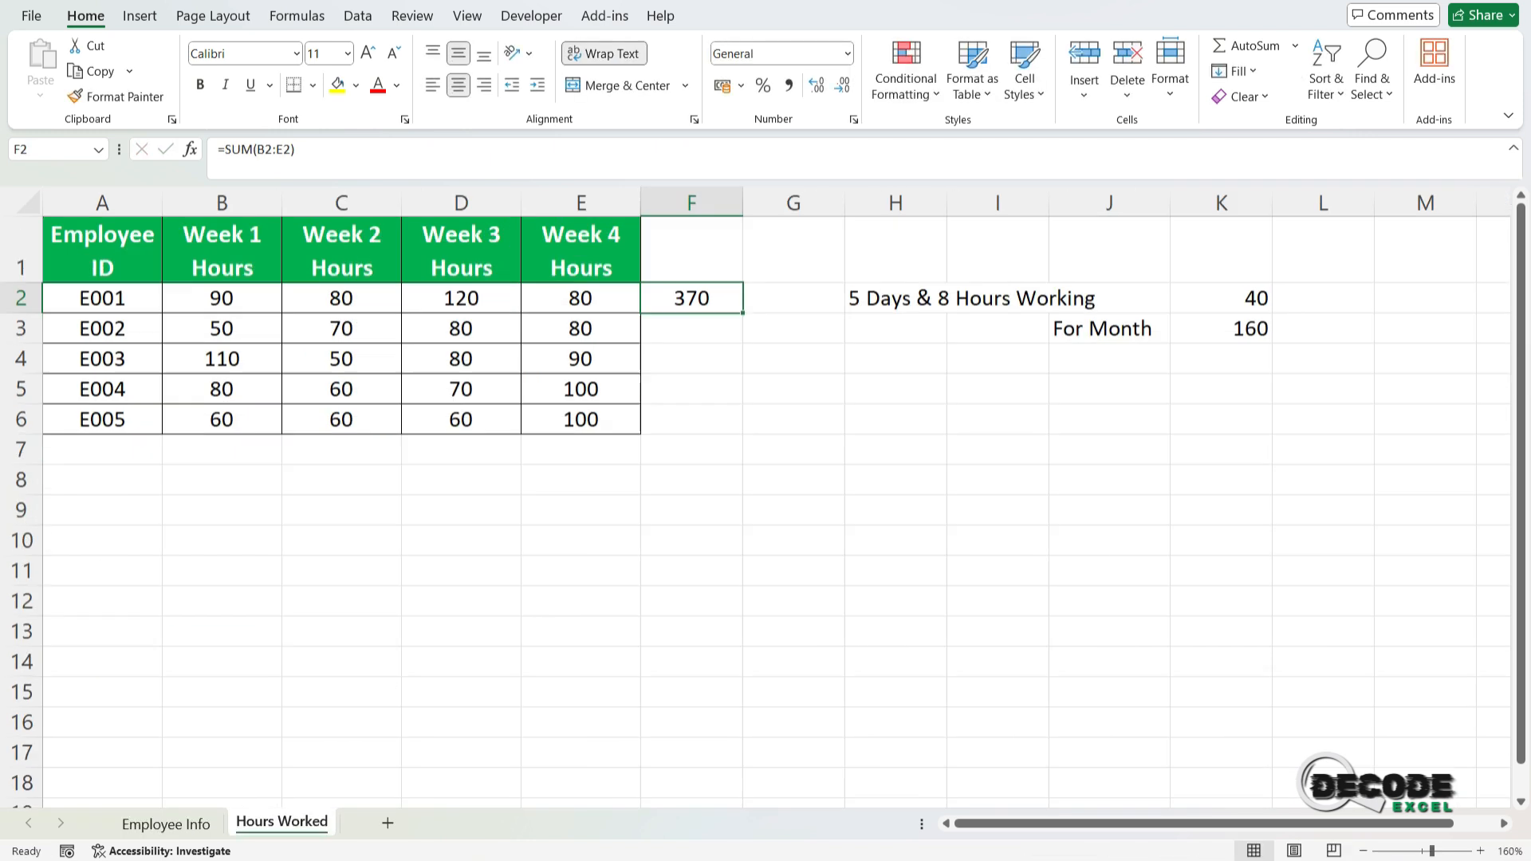
drag(102, 419, 640, 458)
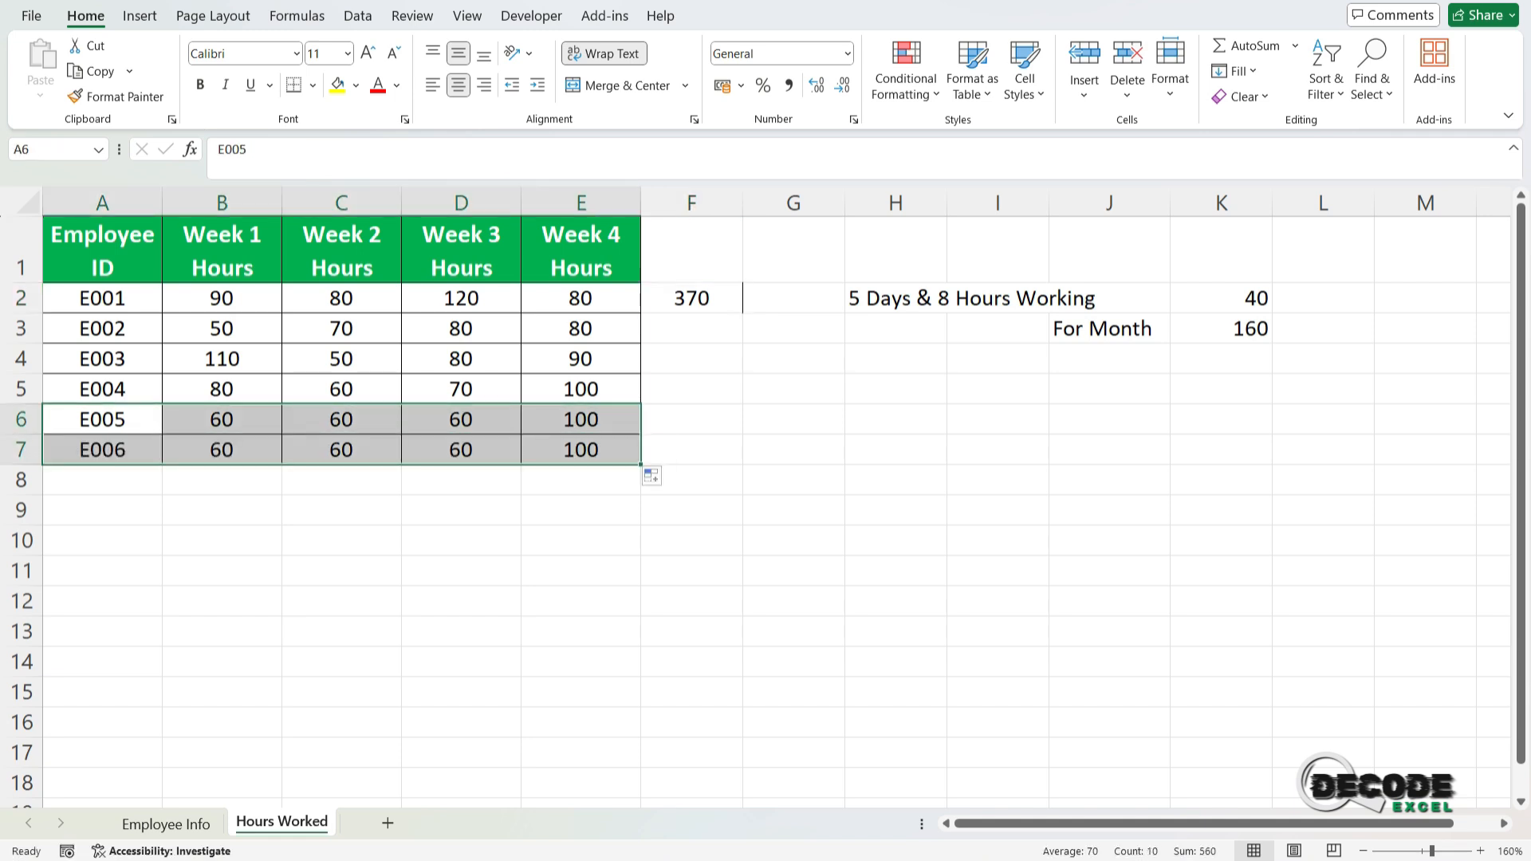
Step: Copy E001's weekly hours B2:E2 into E006's row from B7, and return to the H7 total on Employee Info
drag(222, 298, 580, 300)
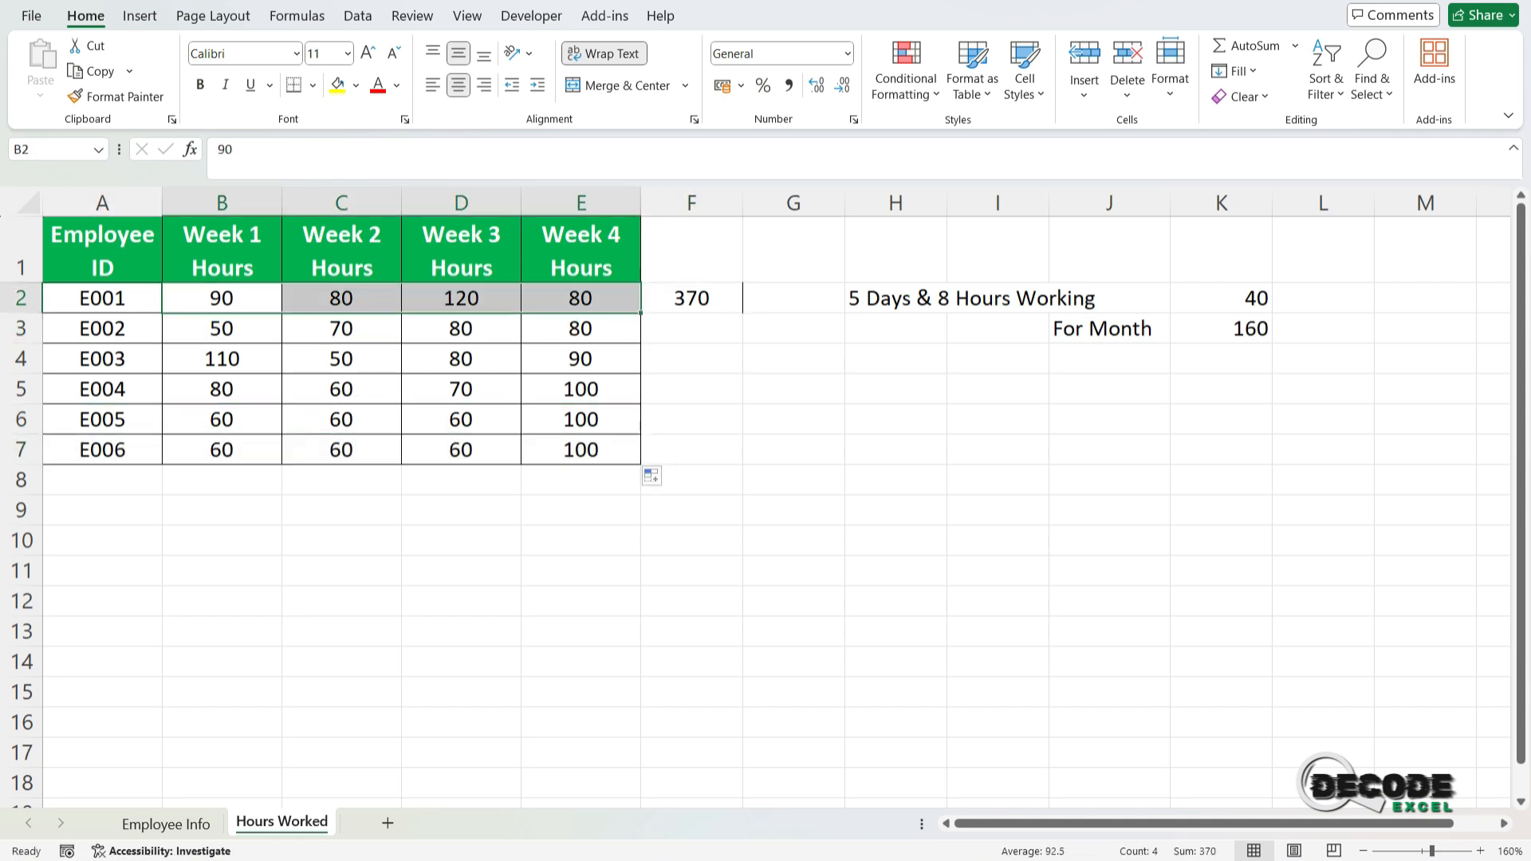
key(ctrl+c)
click(221, 450)
key(ctrl+v)
key(ctrl+Page_Up)
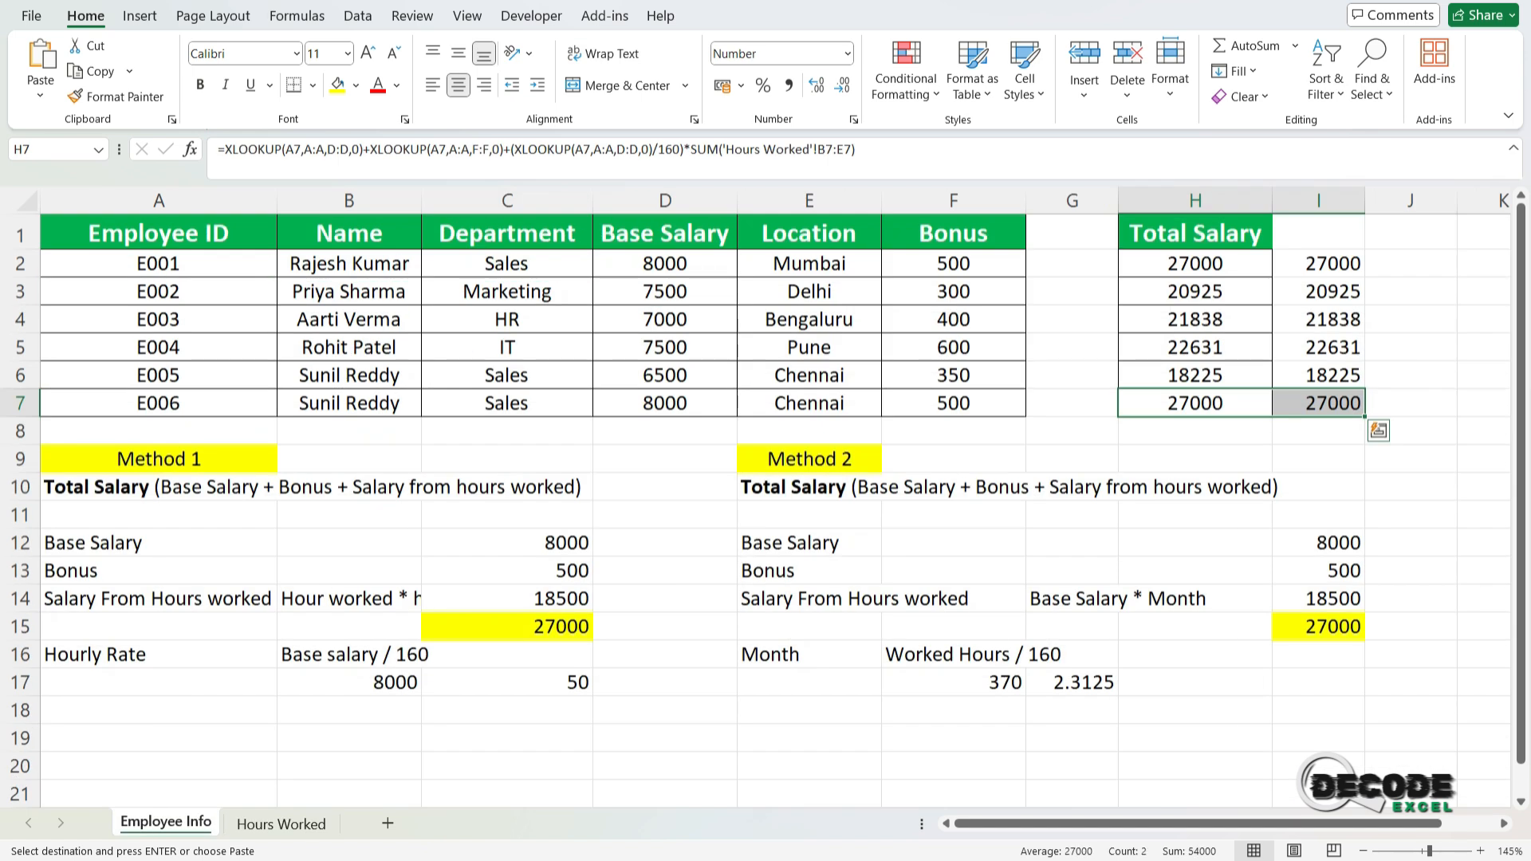
key(shift+Left)
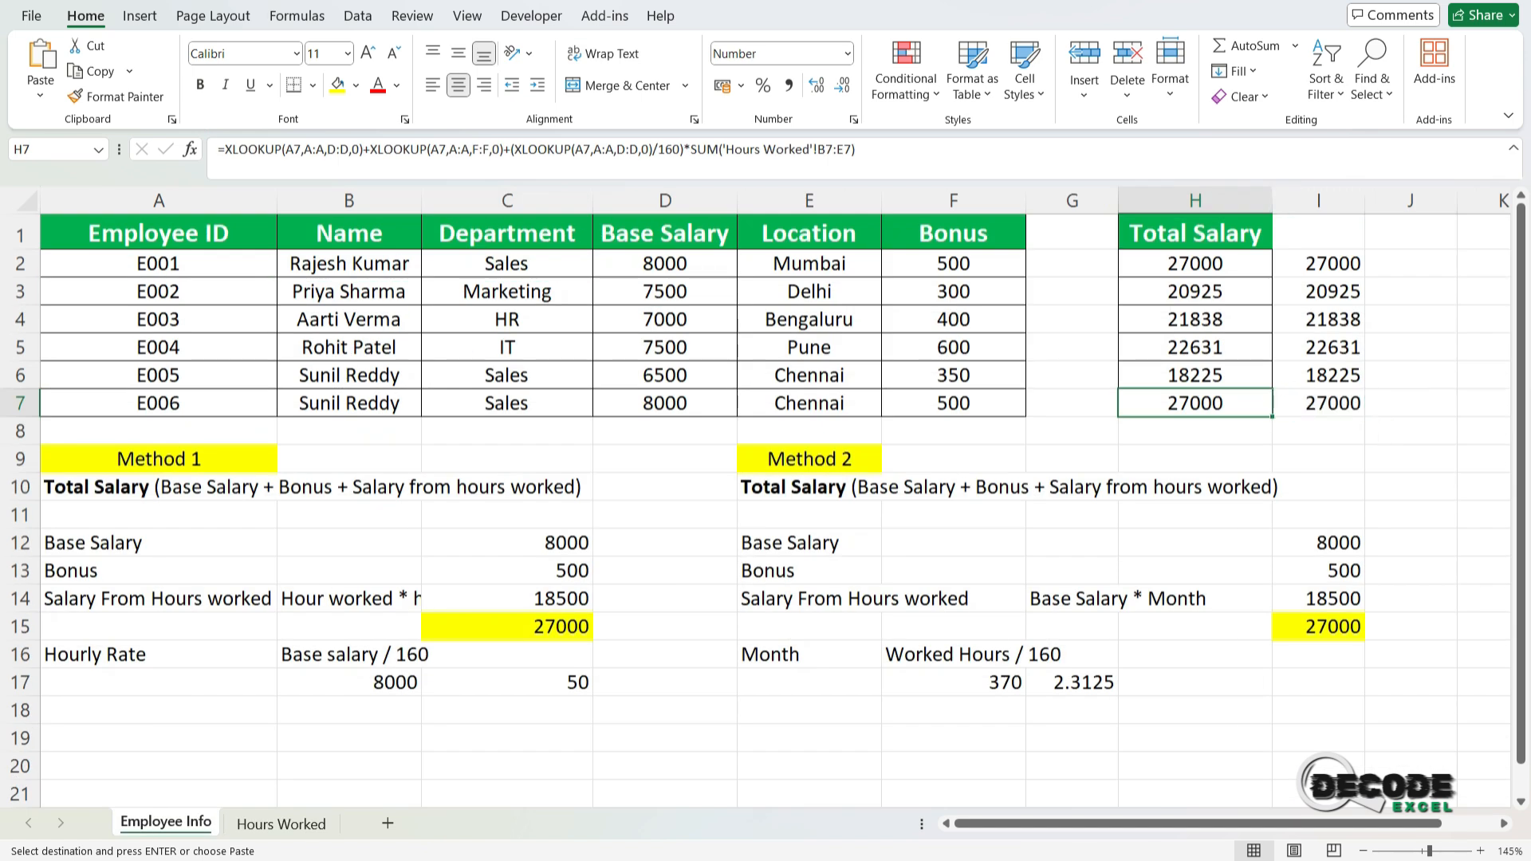